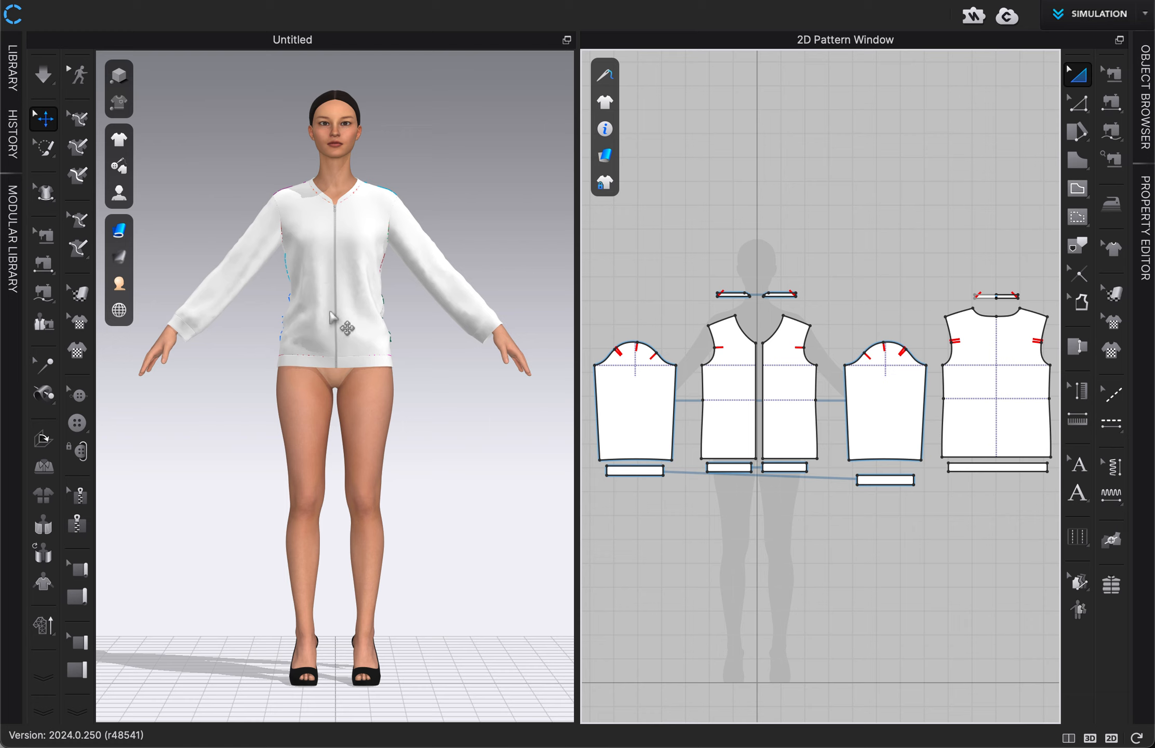
Step: Draw an S-shaped internal line about 27 in long on the avatar's right front panel, from mid-shoulder to the hem's side-seam corner
scroll(472, 385, up, 5)
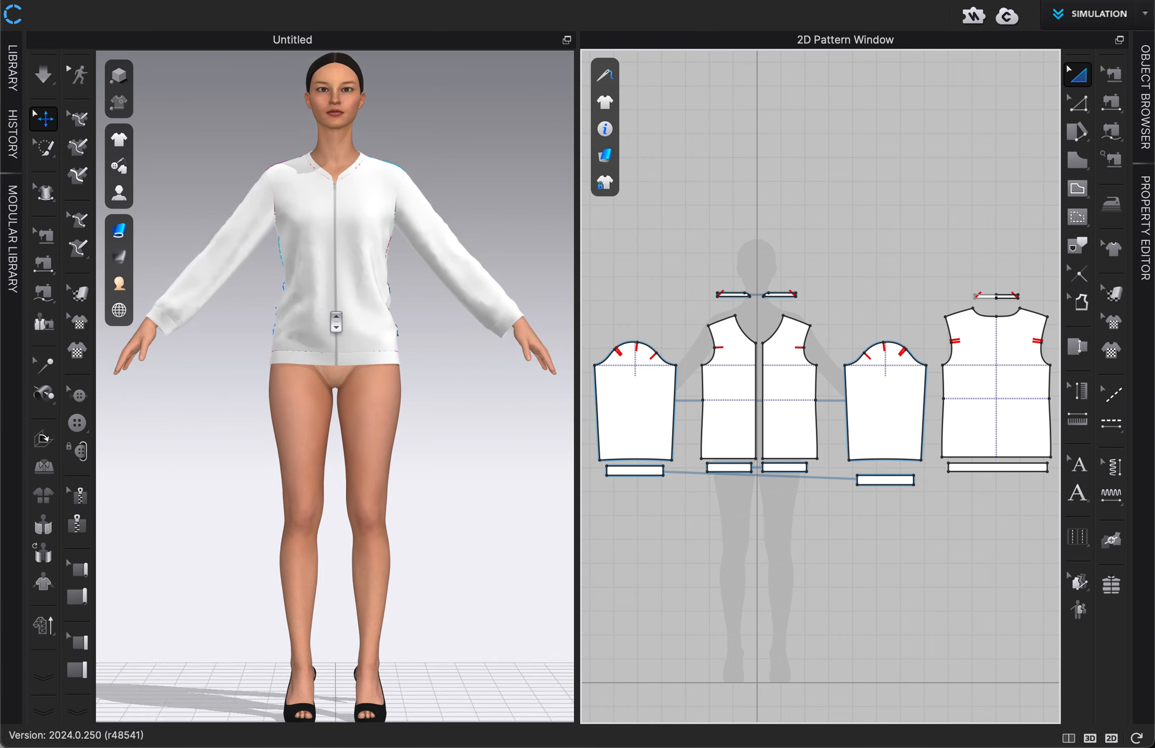
scroll(471, 385, up, 3)
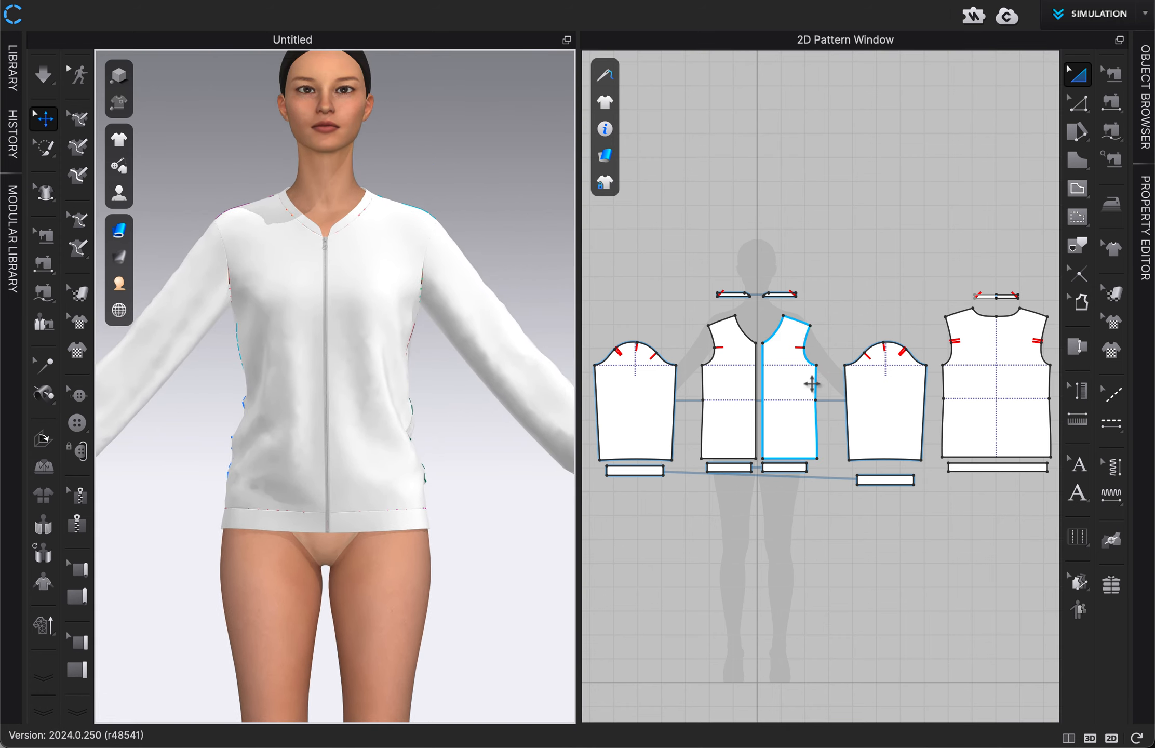
scroll(800, 393, up, 4)
scroll(719, 376, up, 5)
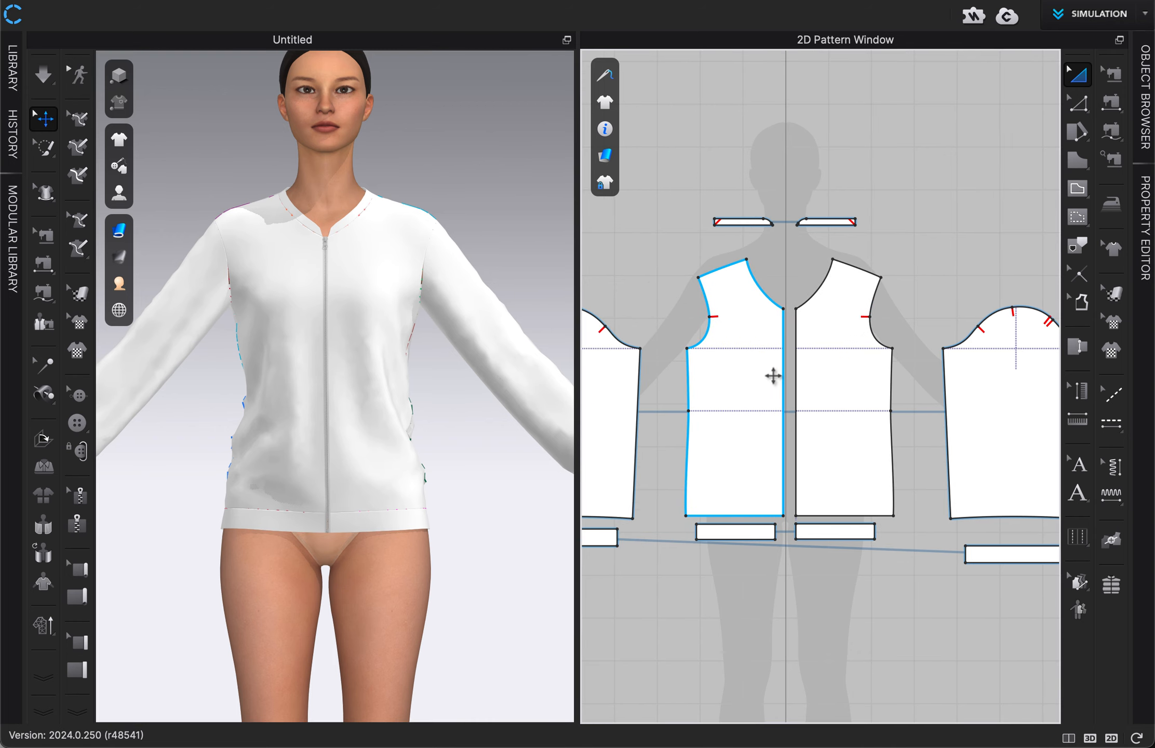
scroll(760, 319, up, 4)
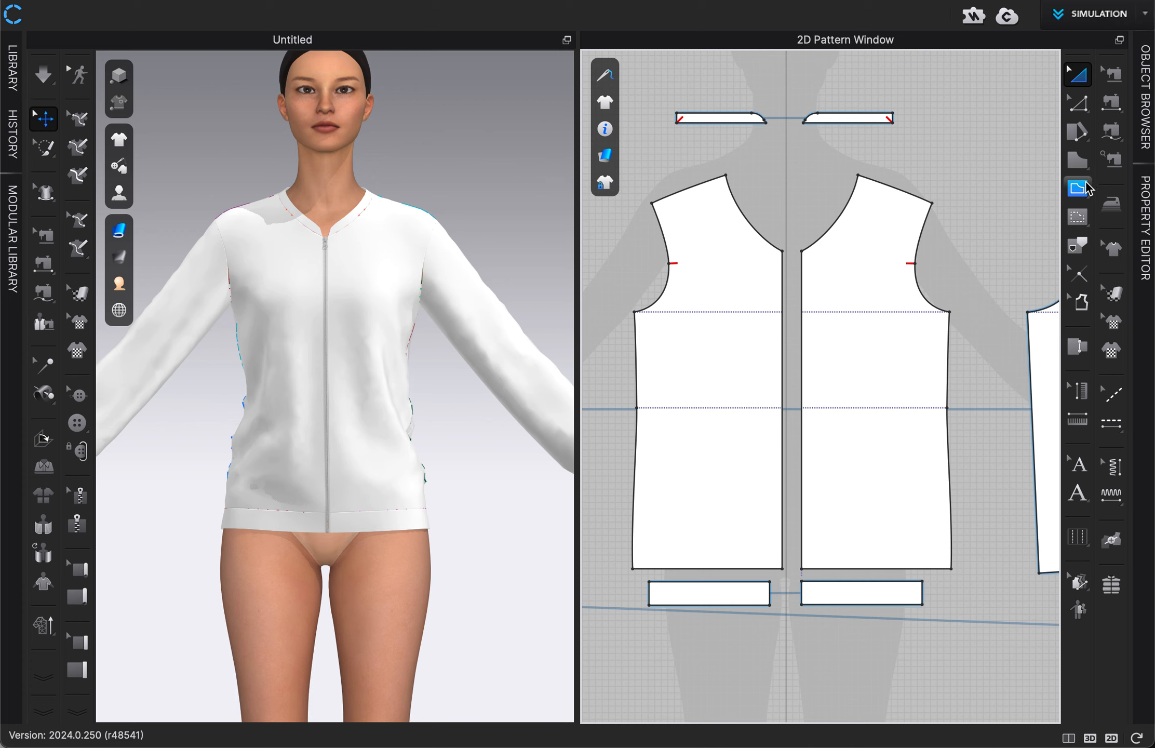
click(1075, 190)
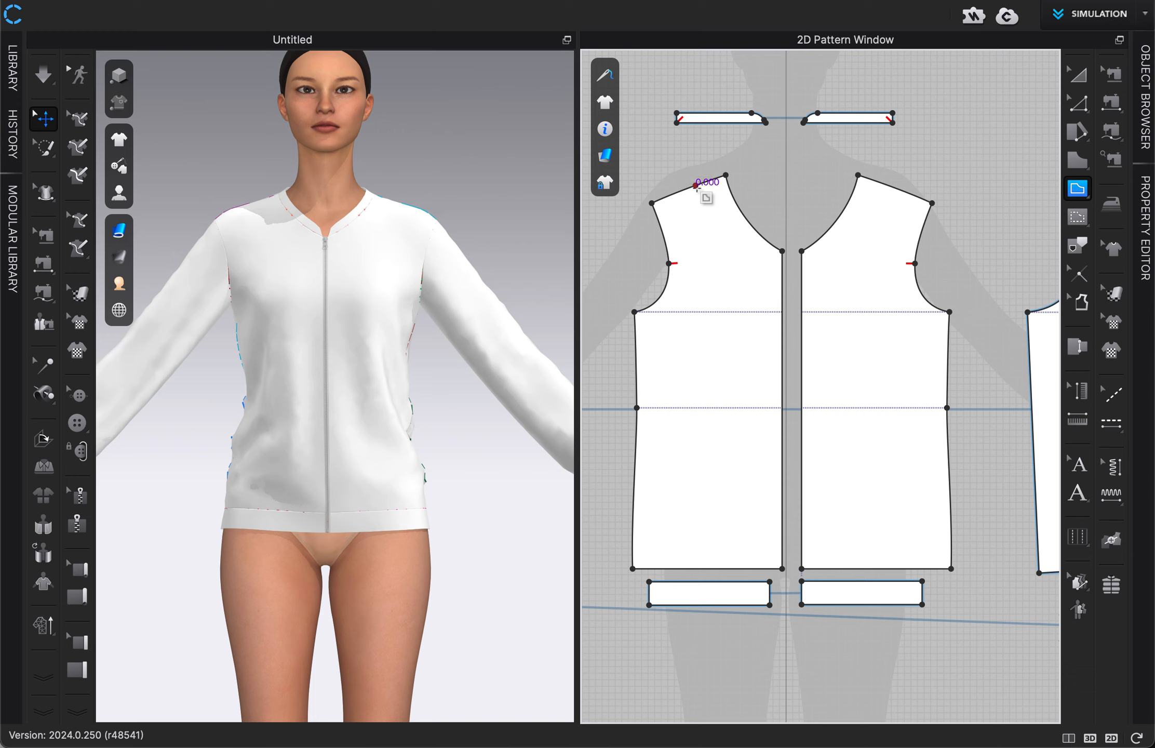
click(696, 184)
drag(723, 344, 765, 409)
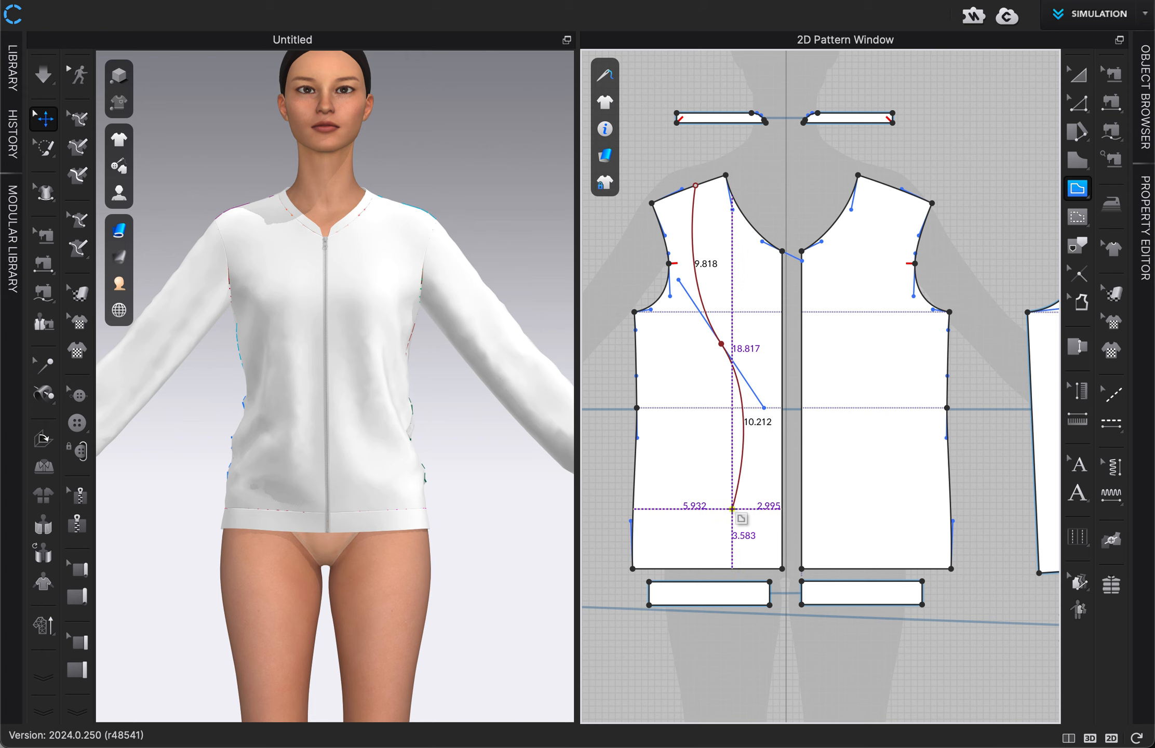
drag(733, 509, 709, 535)
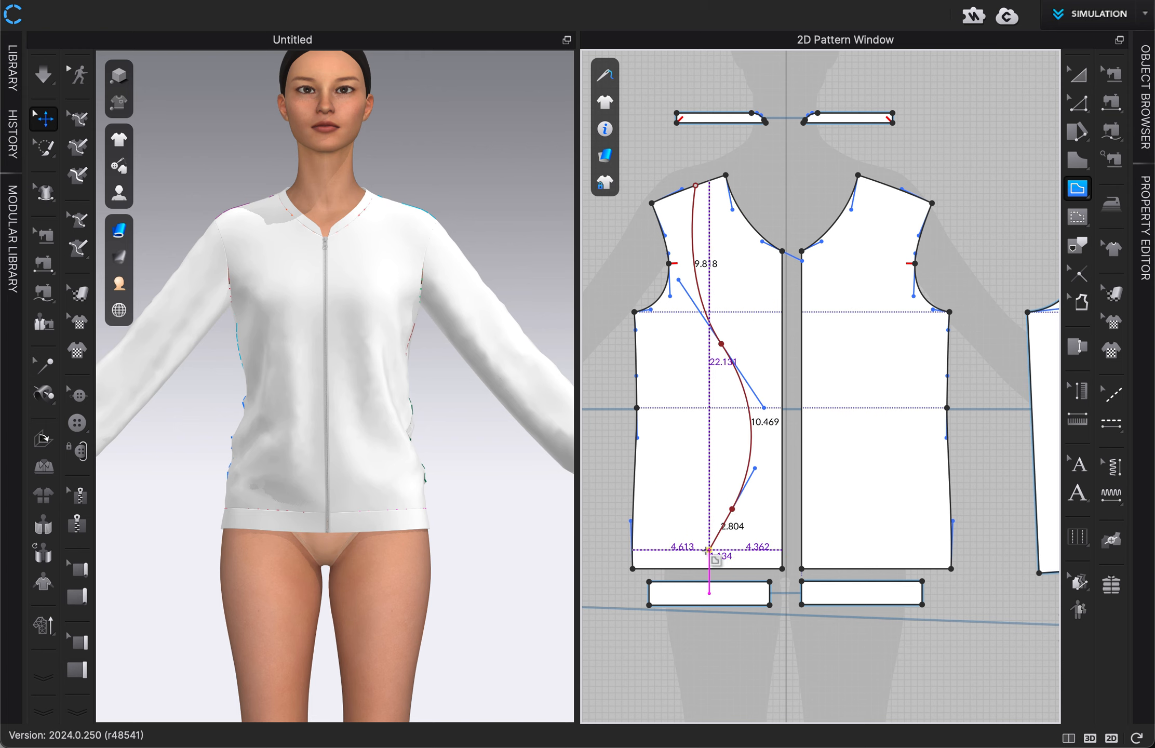
click(633, 568)
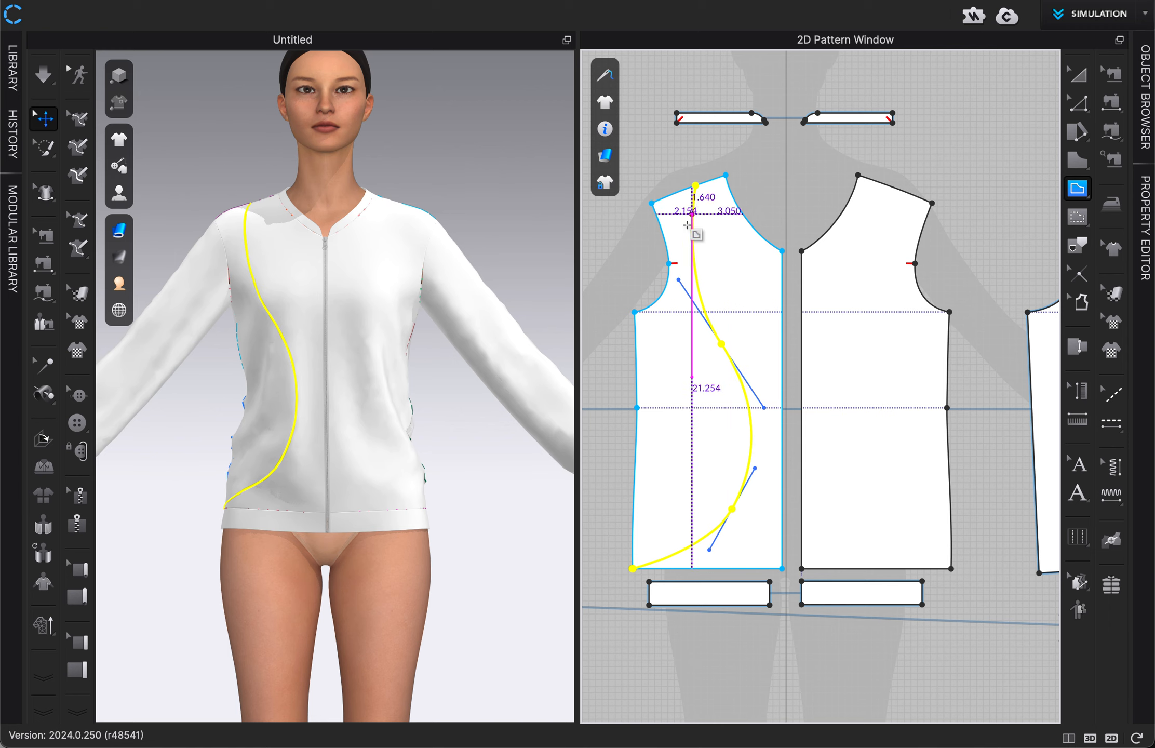
click(1078, 74)
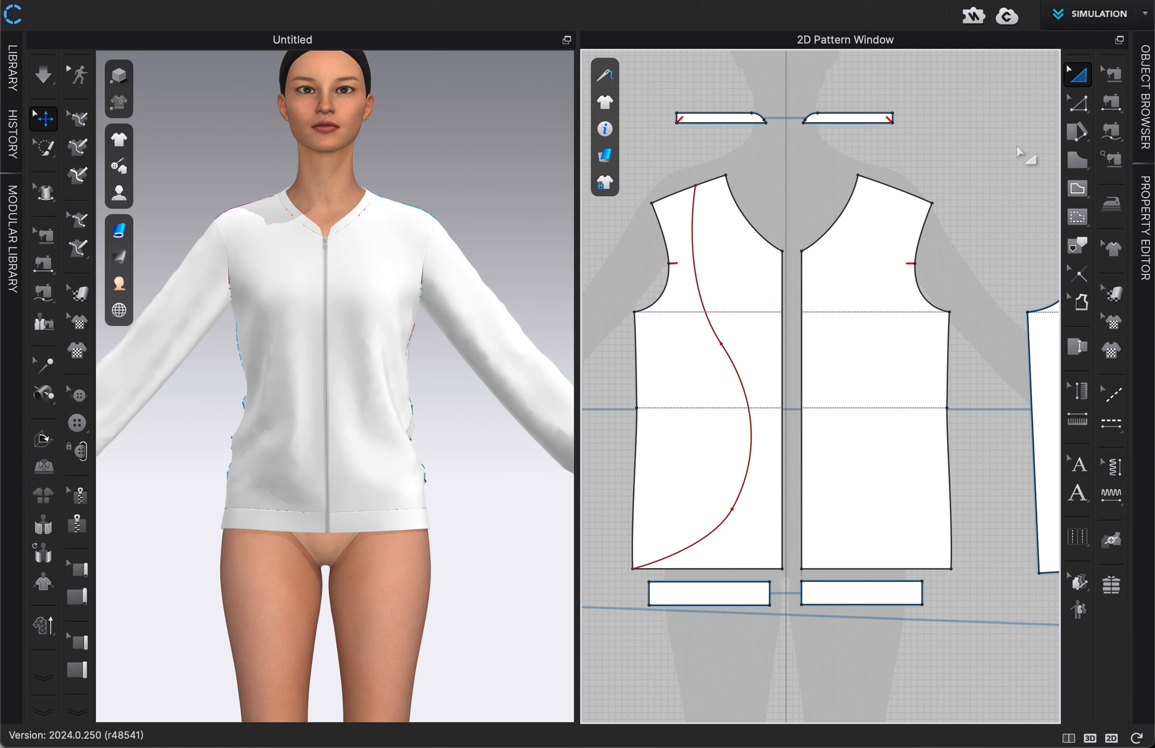
Step: Offset the S-shaped curve as internal lines on both sides, with 2 offsets at 2 in, extended to the pattern outline
click(1079, 102)
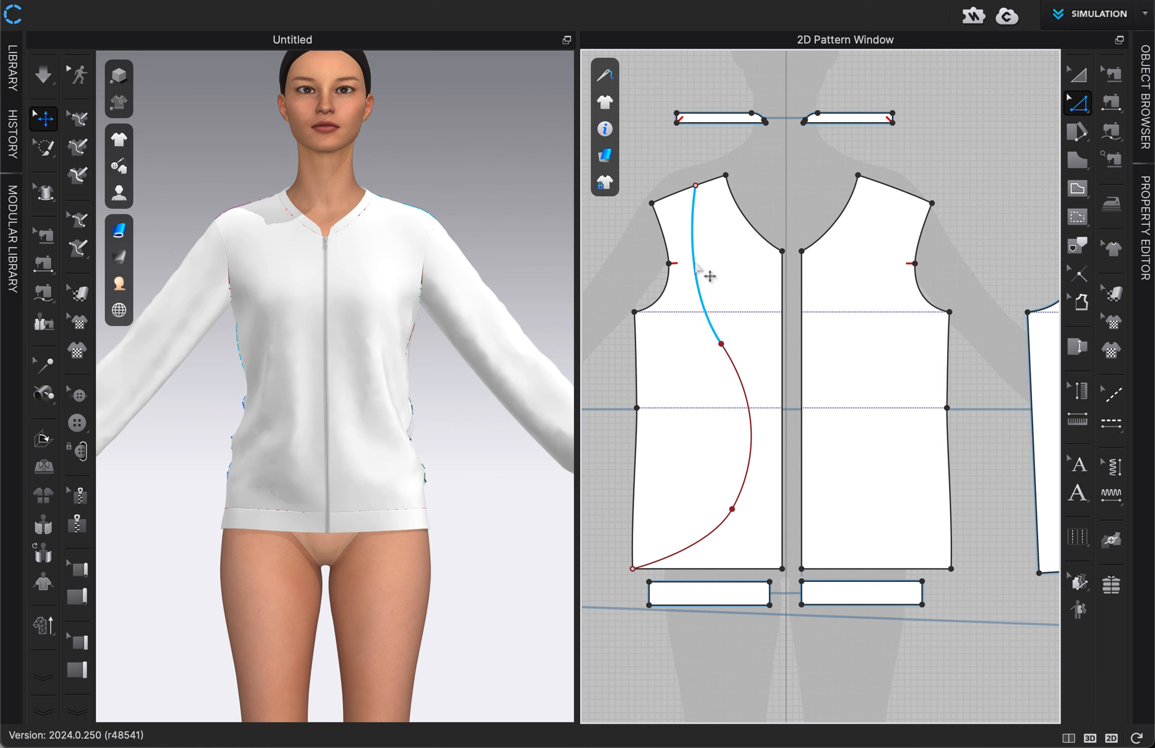
click(697, 279)
right_click(697, 277)
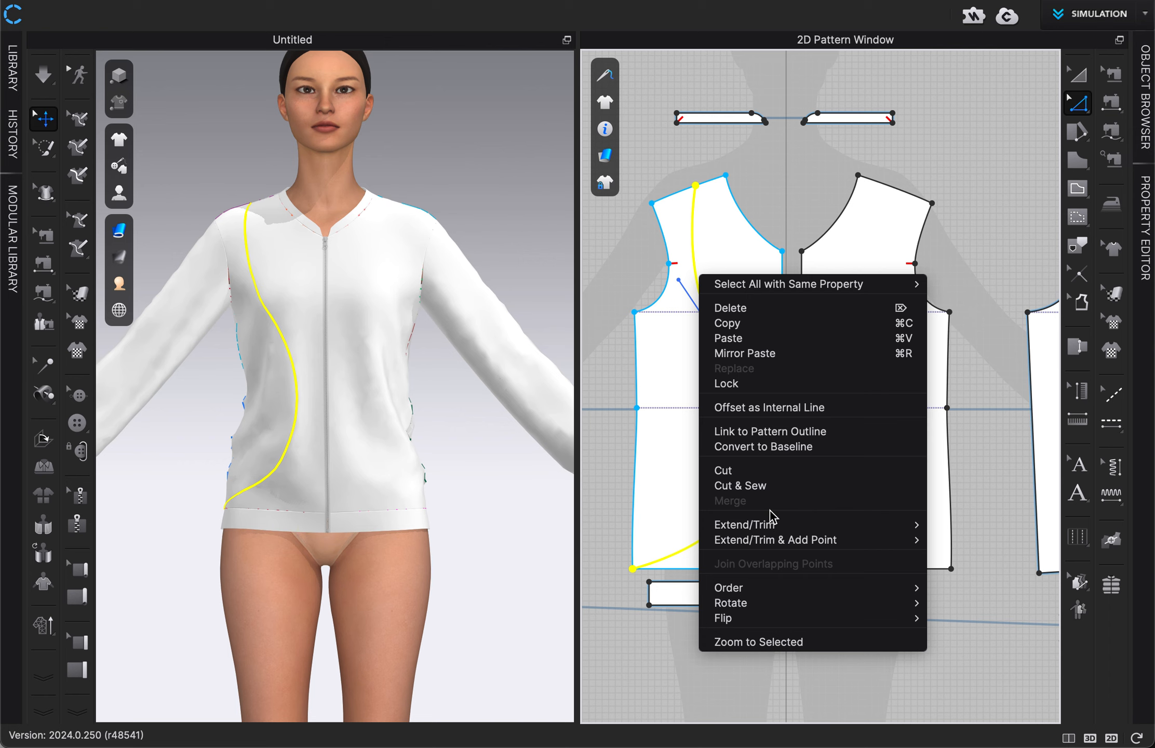
click(749, 409)
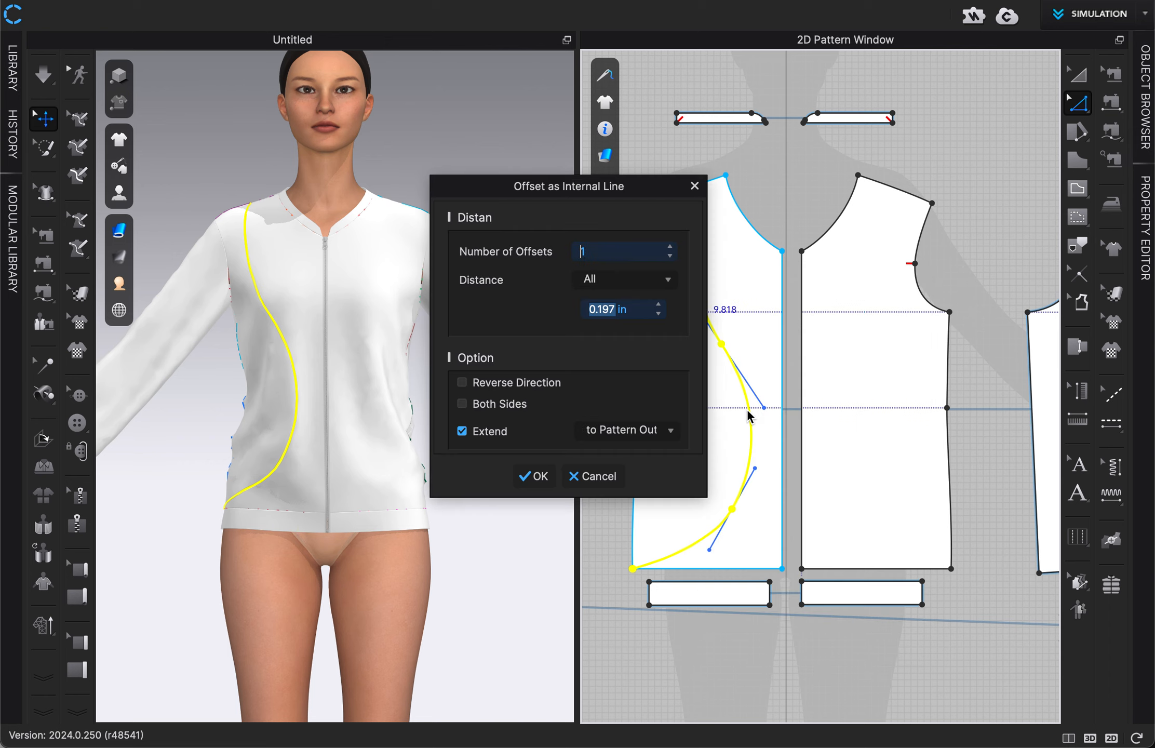
drag(584, 196, 462, 196)
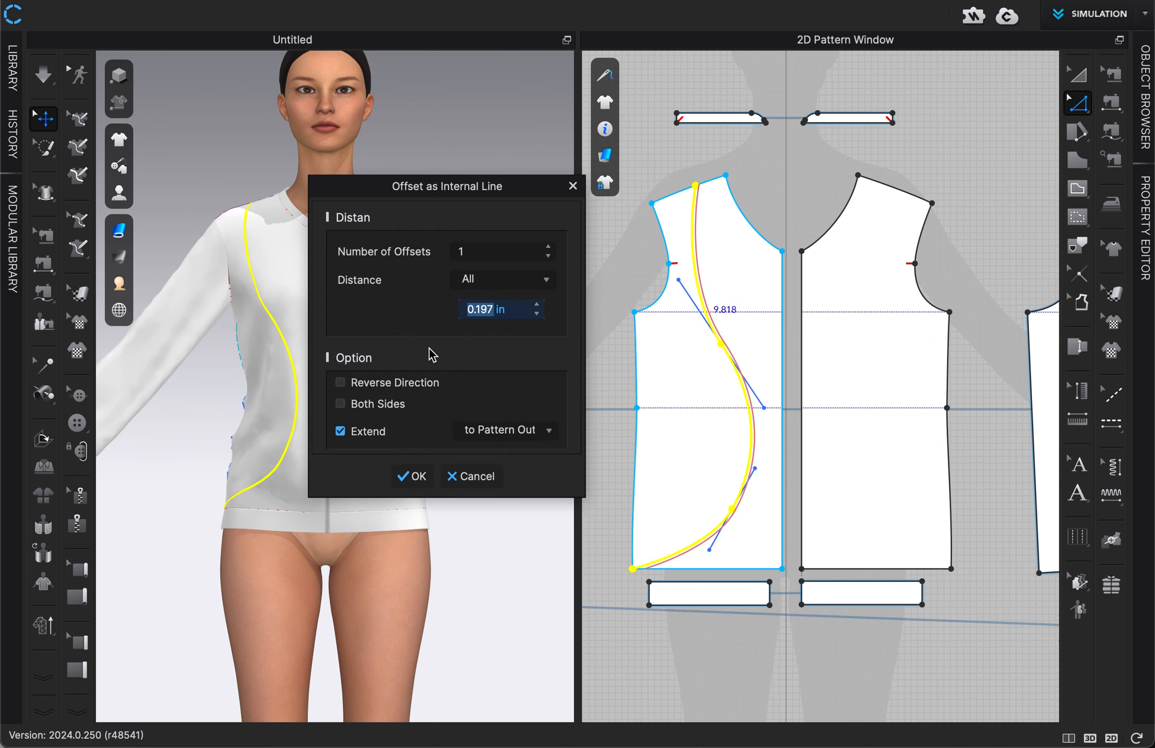
click(389, 407)
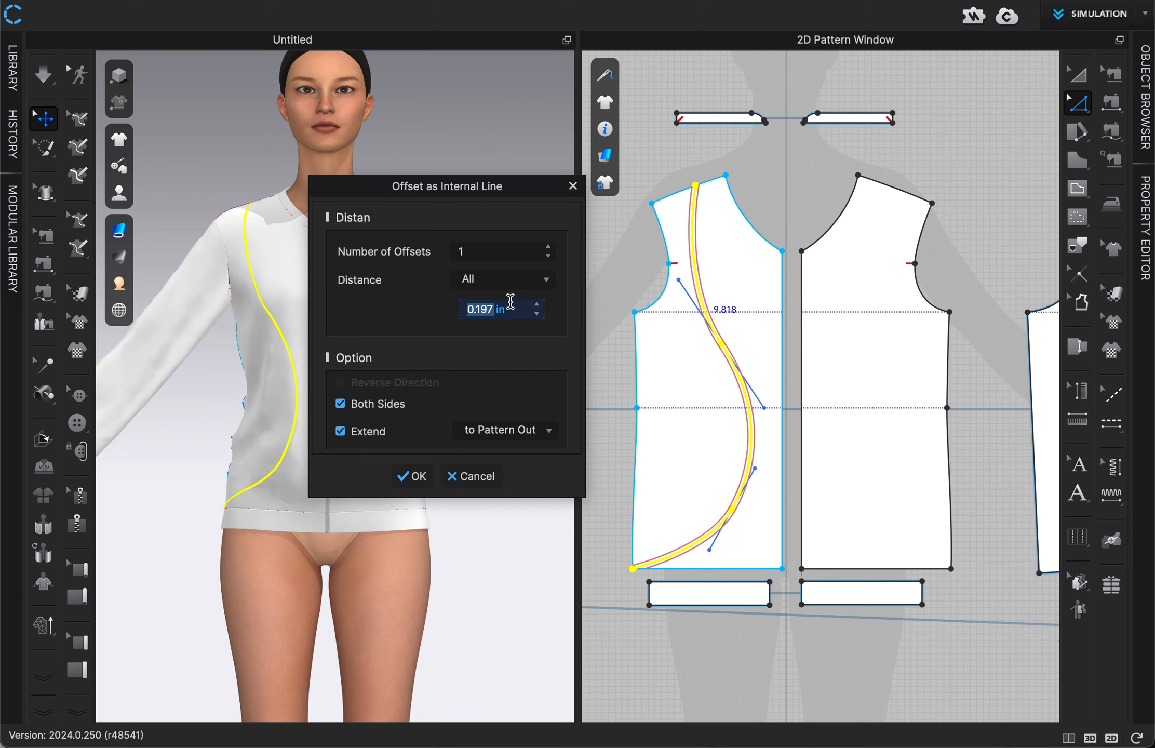
text(2)
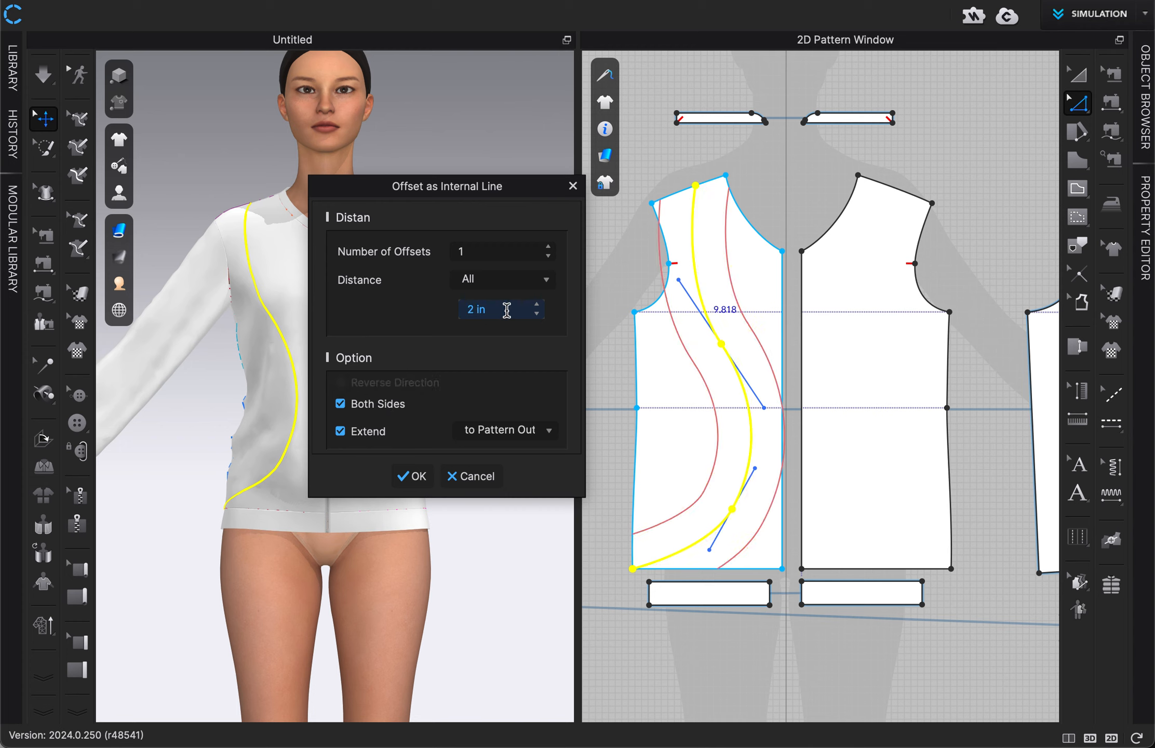
click(548, 248)
click(549, 247)
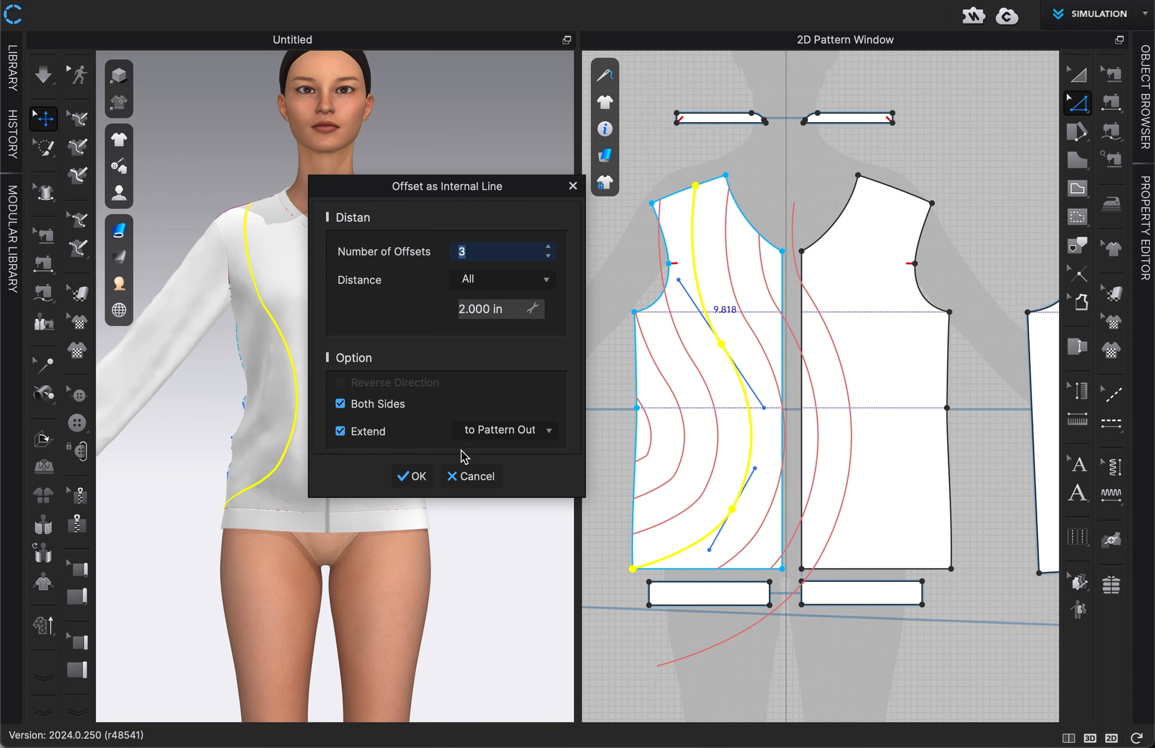
click(548, 256)
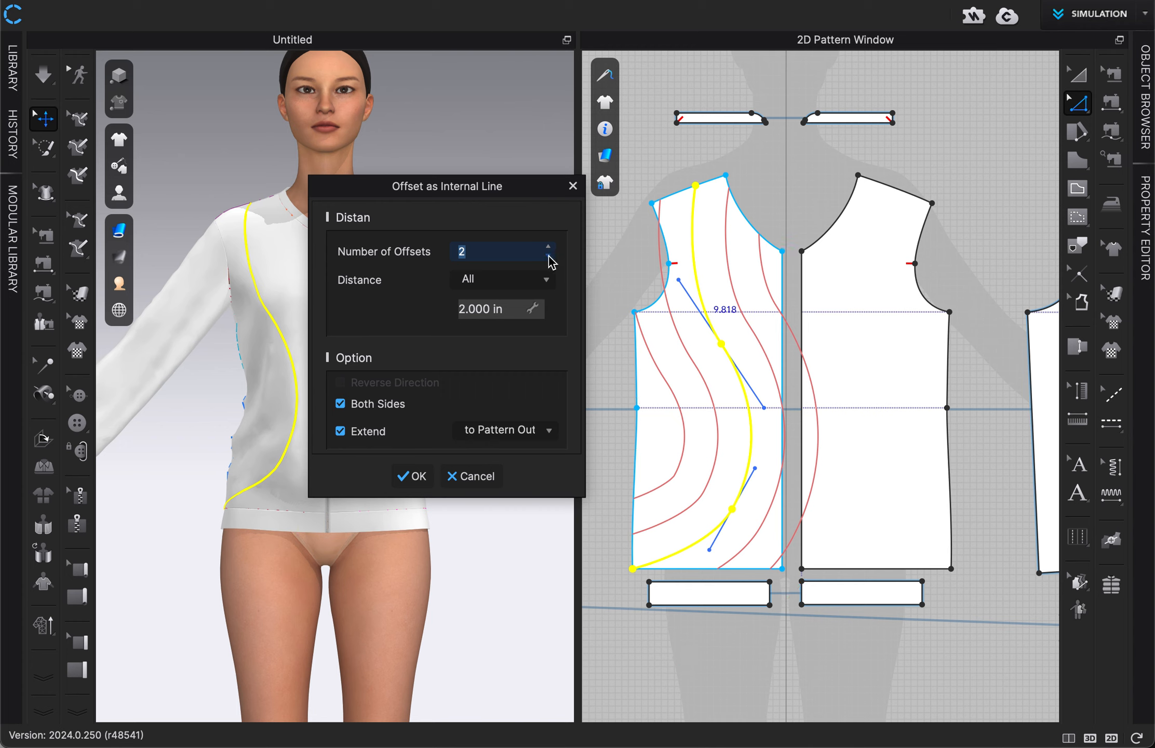
click(413, 476)
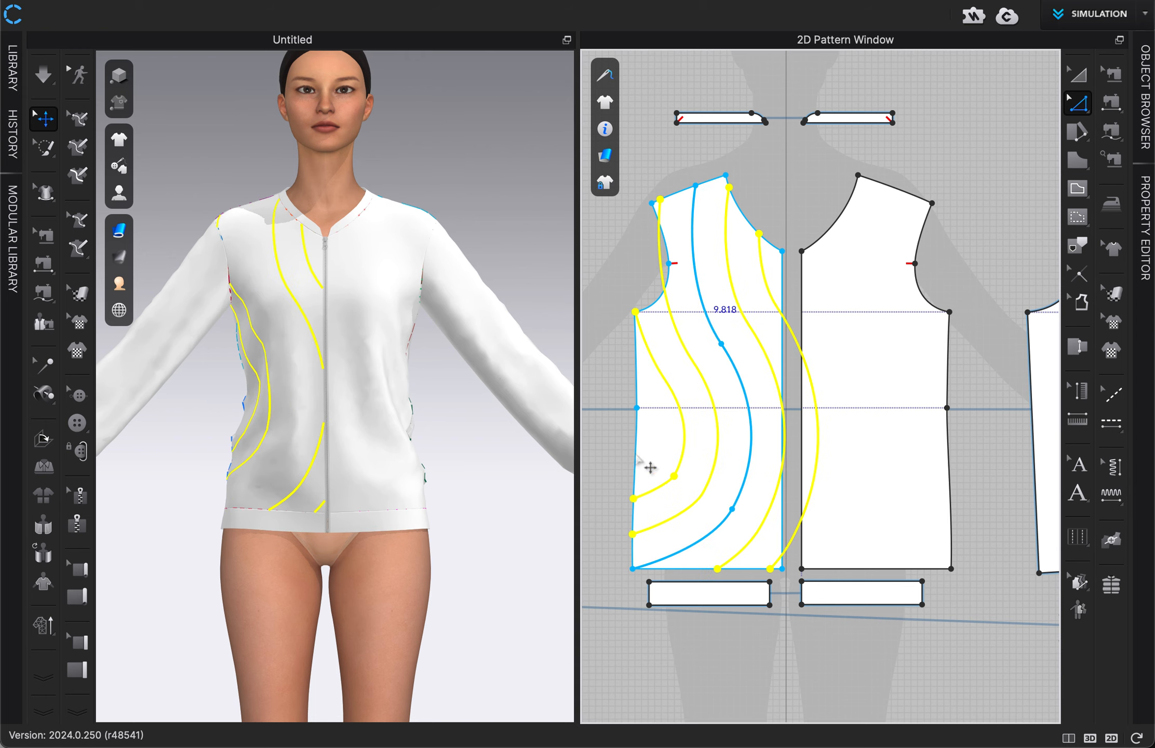
click(788, 218)
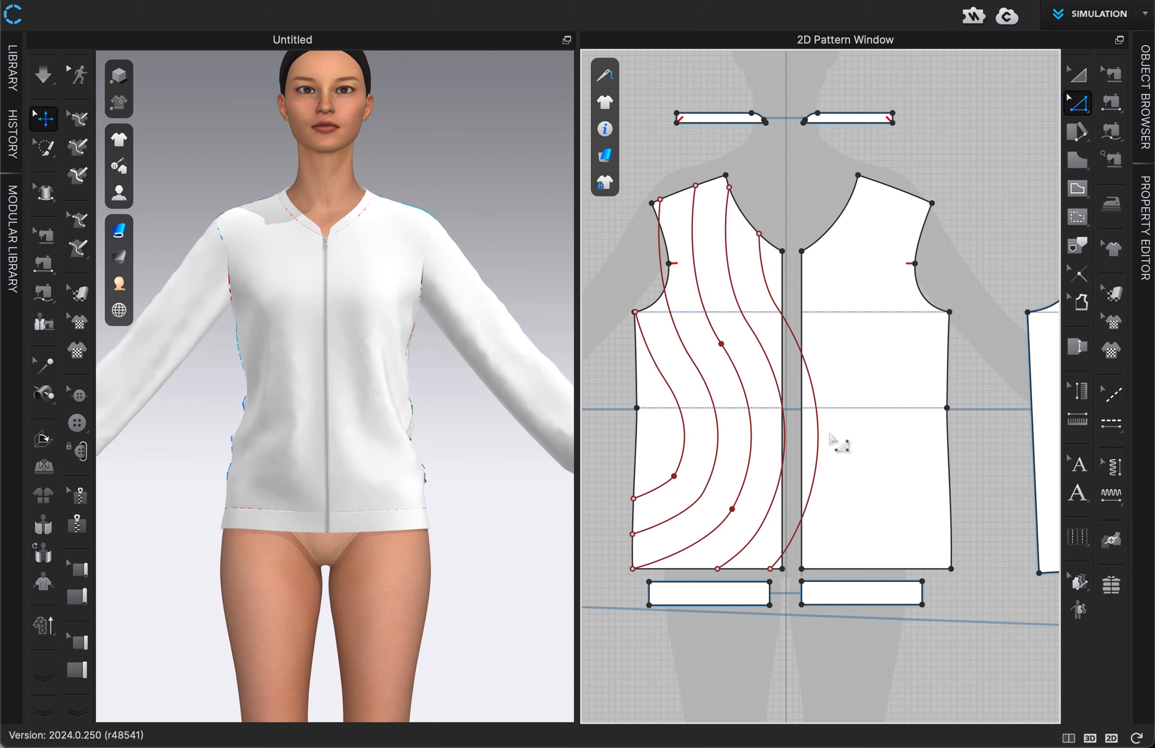
Step: Move the avatar's left front panel slightly outward, away from the offset curves
key(a)
drag(889, 316, 906, 322)
click(785, 189)
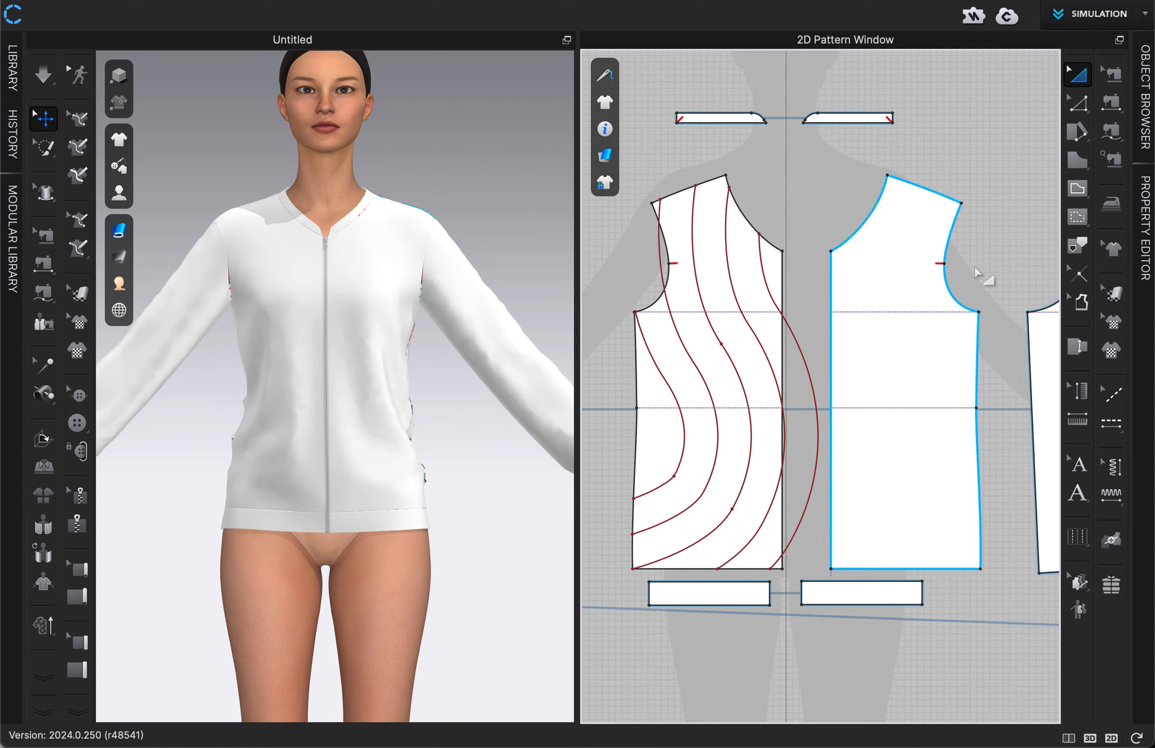
Step: Draw a curved internal line about 13.9 in long on the avatar's left front panel, from the hem near centre front to just above the waistline at the side seam
click(1074, 190)
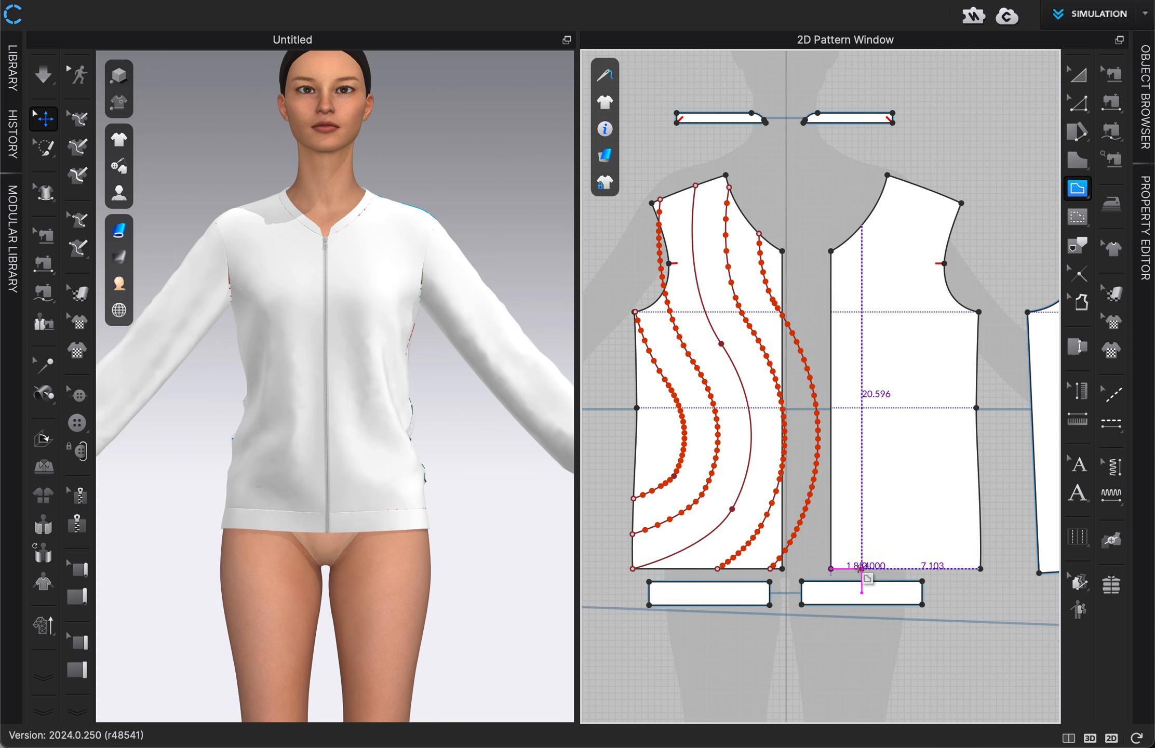
click(848, 568)
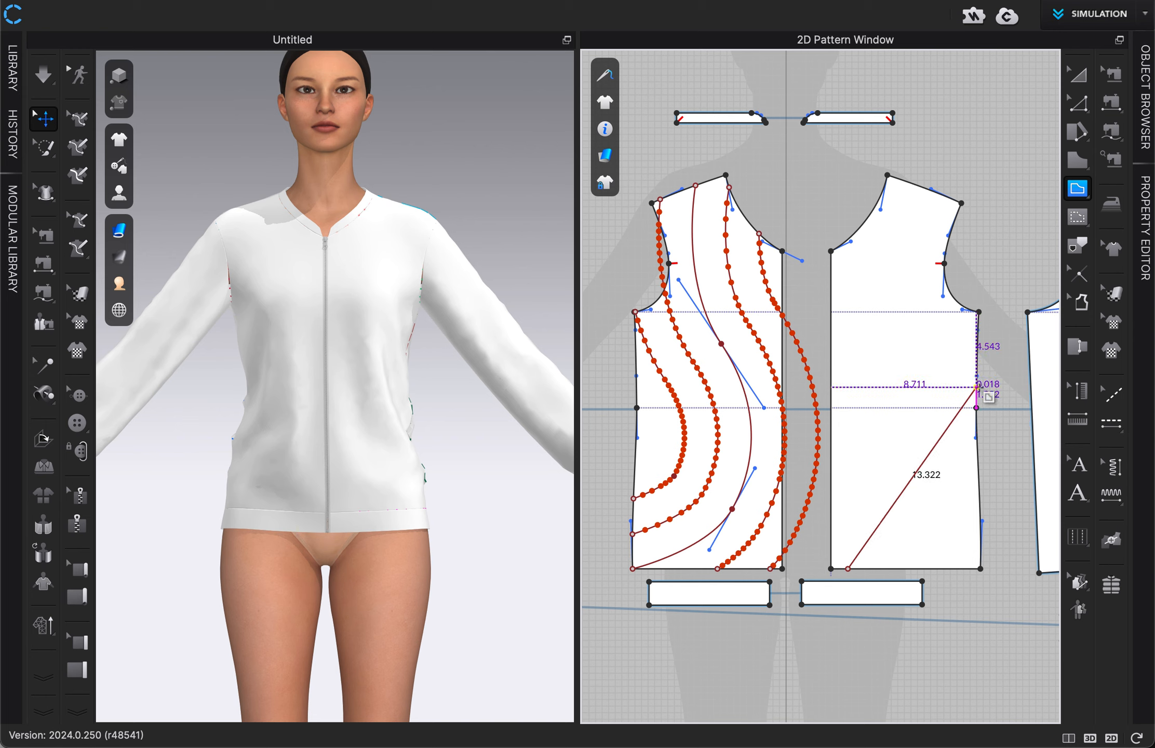
drag(977, 387, 1002, 240)
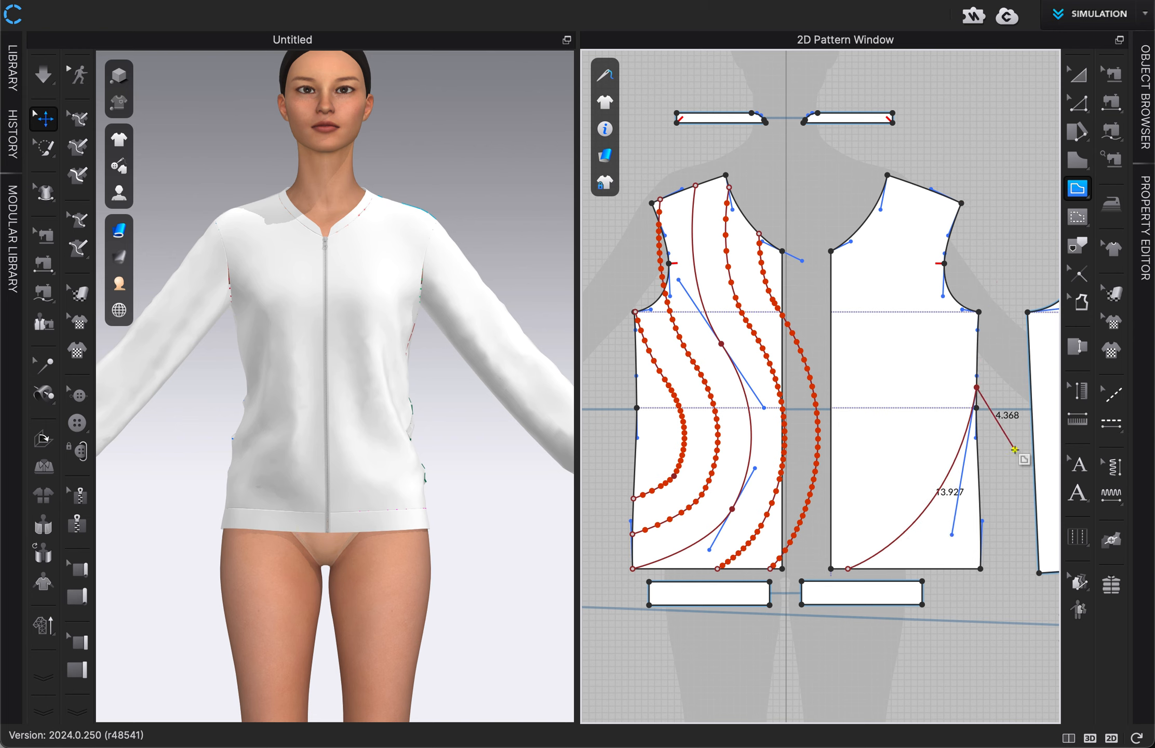
double_click(977, 388)
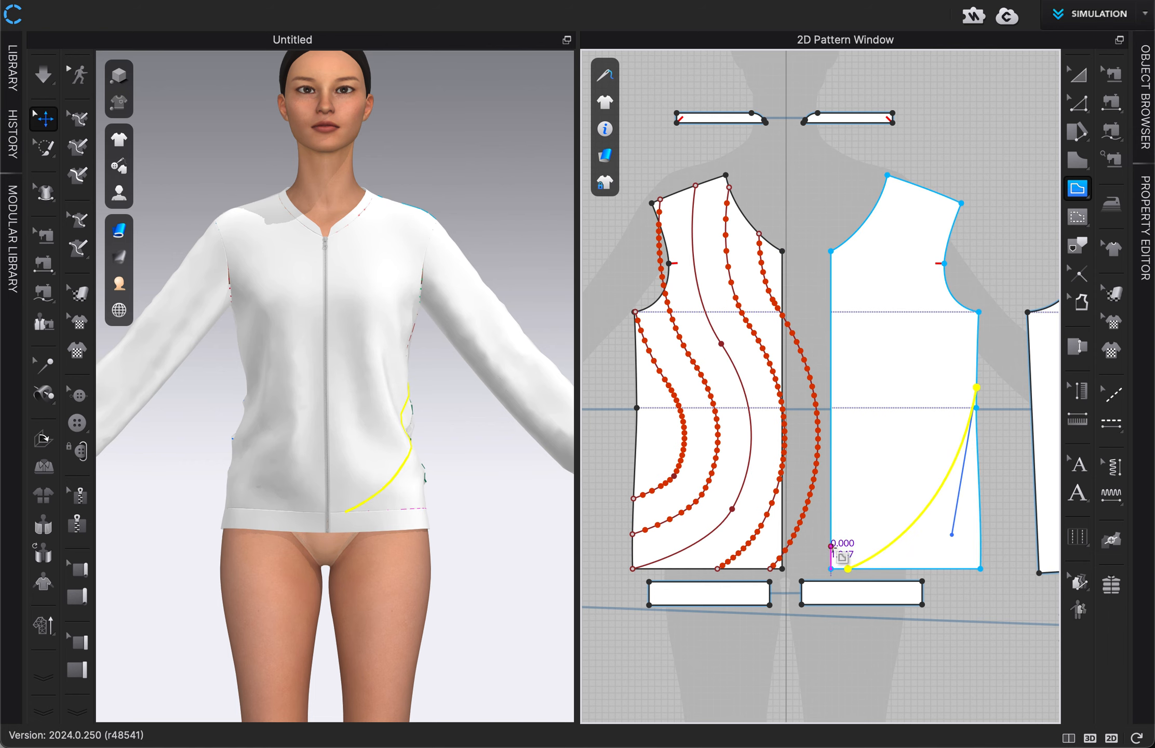
click(831, 569)
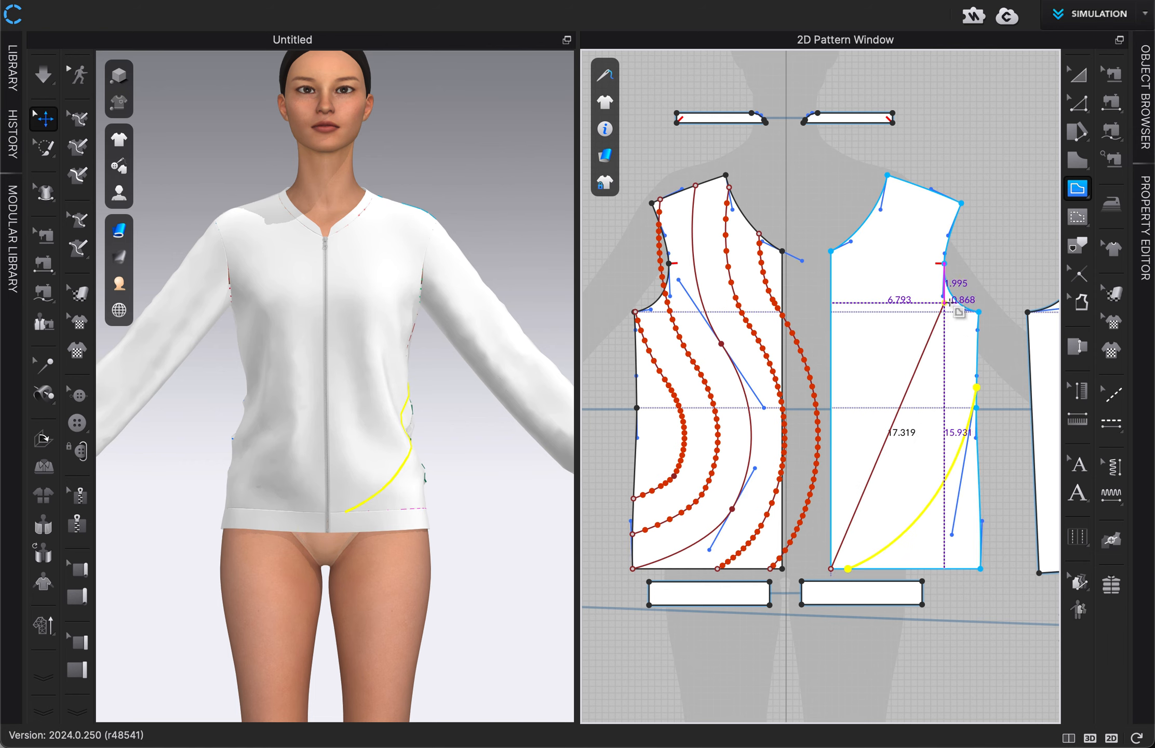
scroll(953, 298, up, 3)
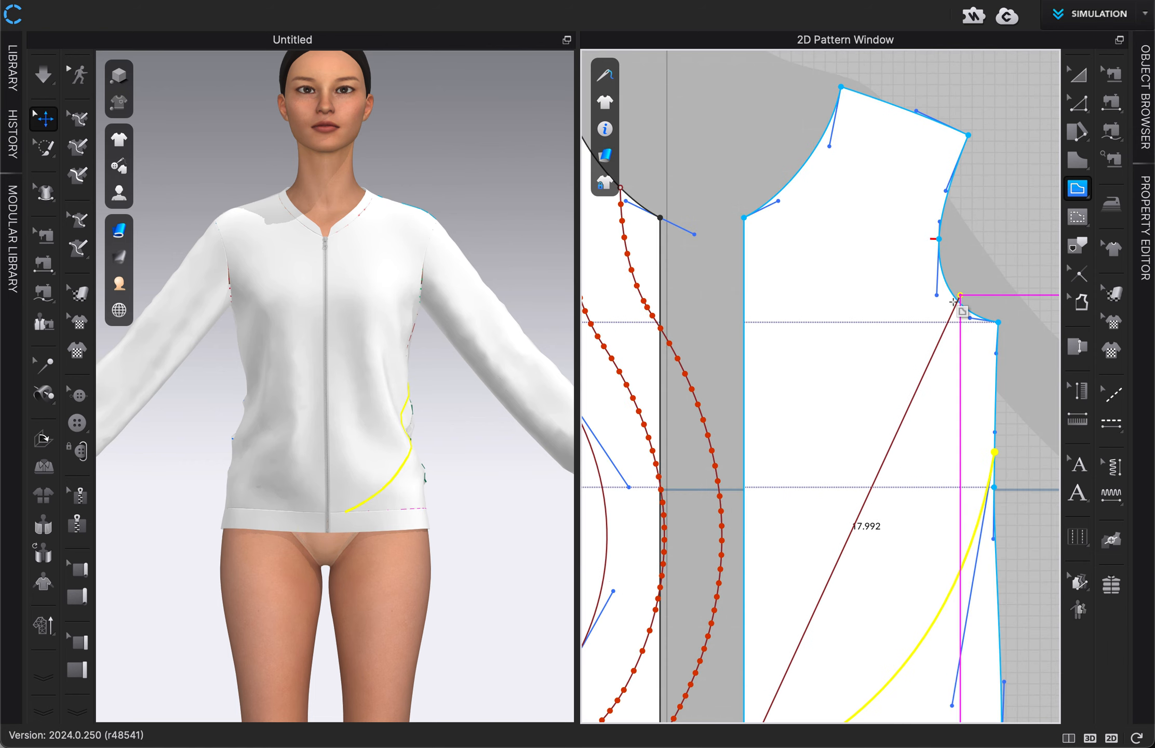
scroll(958, 301, up, 4)
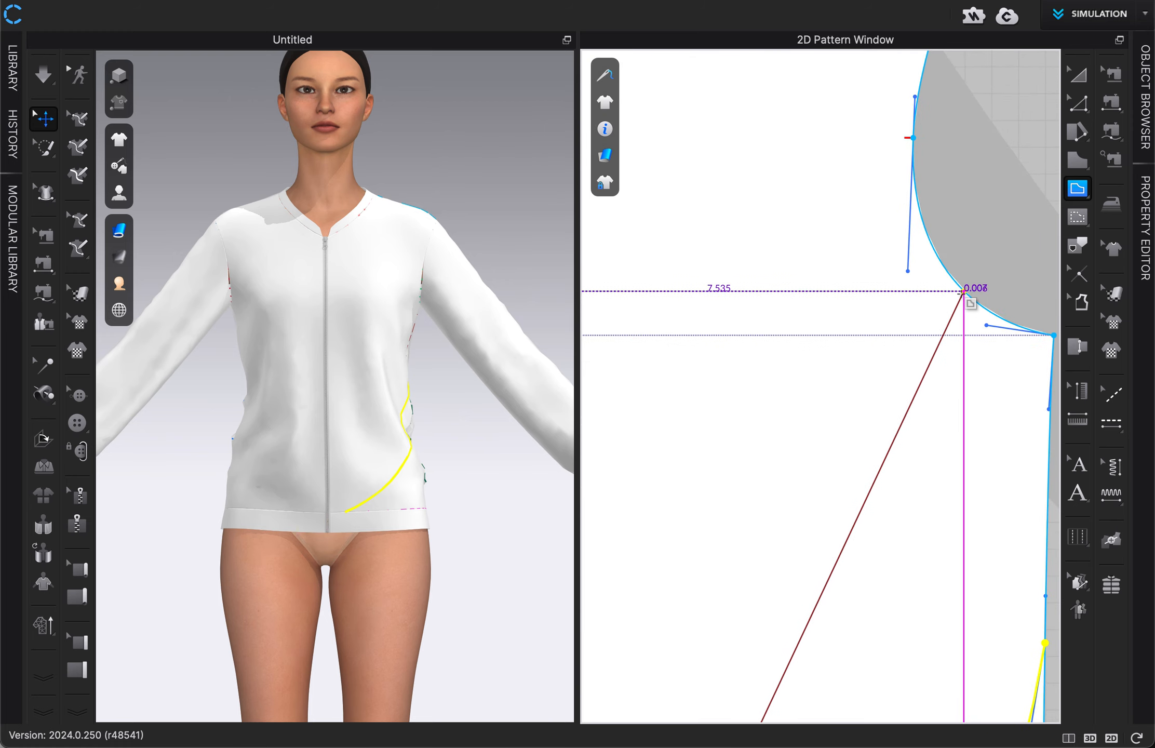
drag(965, 293, 971, 54)
scroll(969, 295, down, 5)
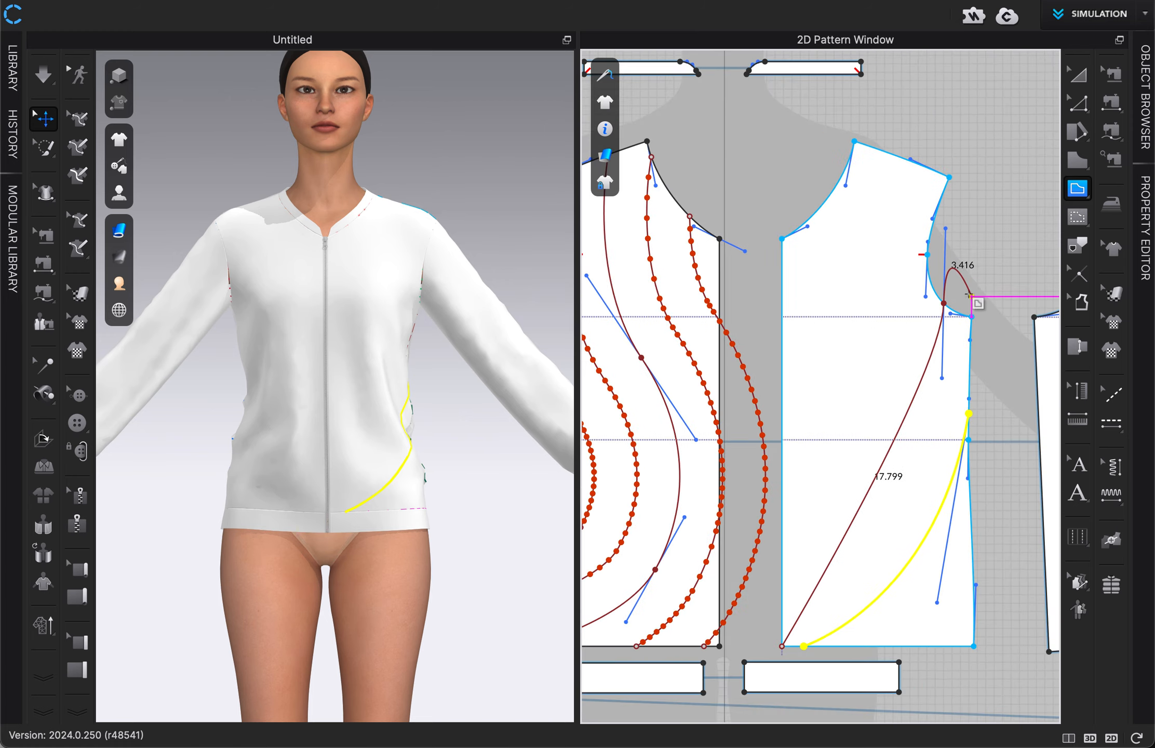
key(Escape)
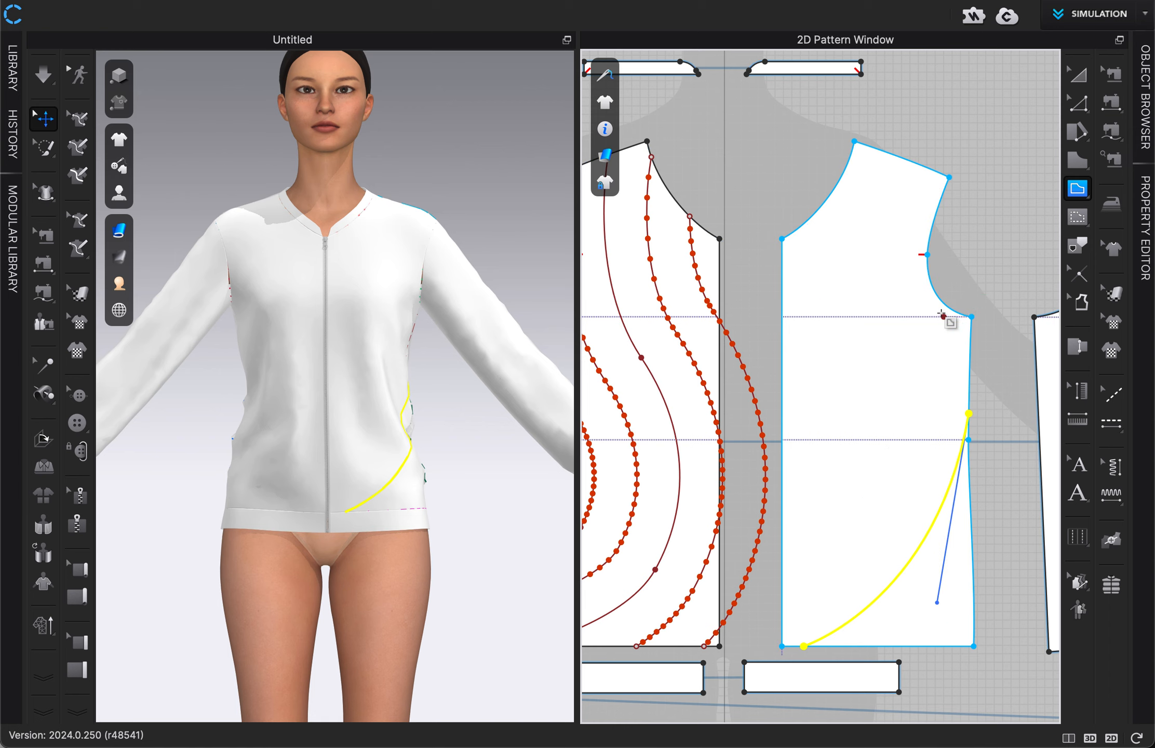
Step: Draw a second curved internal line about 7.5 in long below the first, from the hem to the lower side seam of the left front panel
click(838, 646)
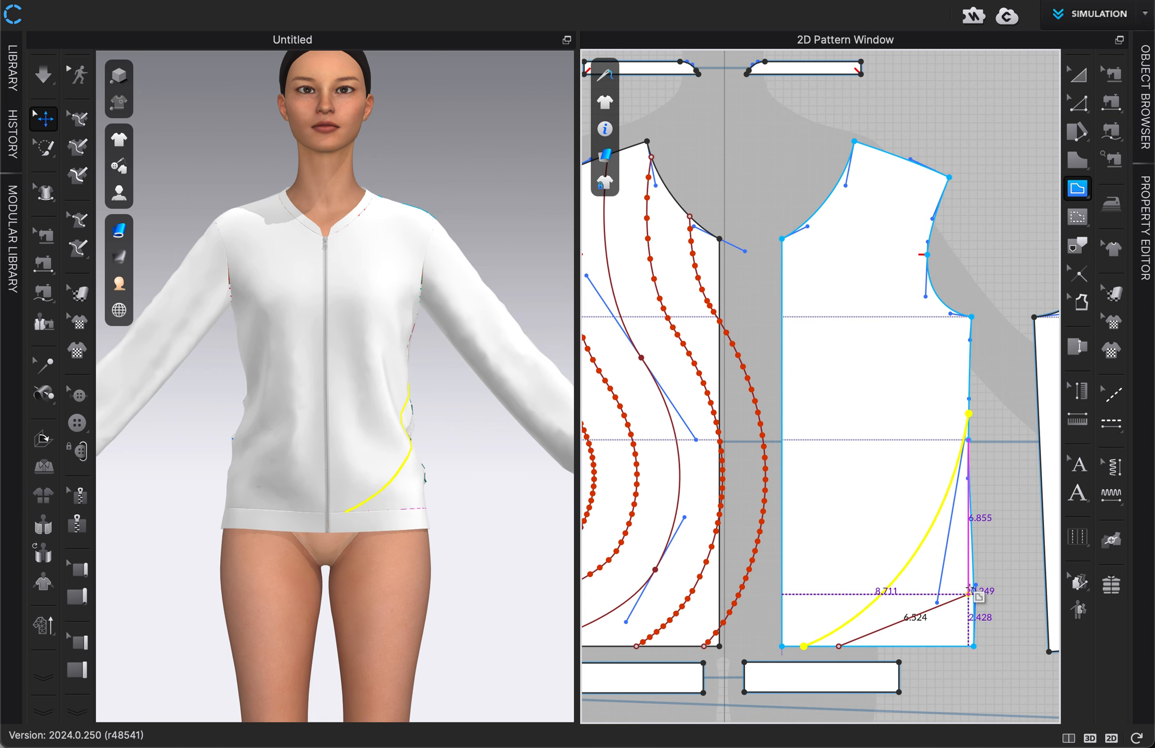
click(973, 570)
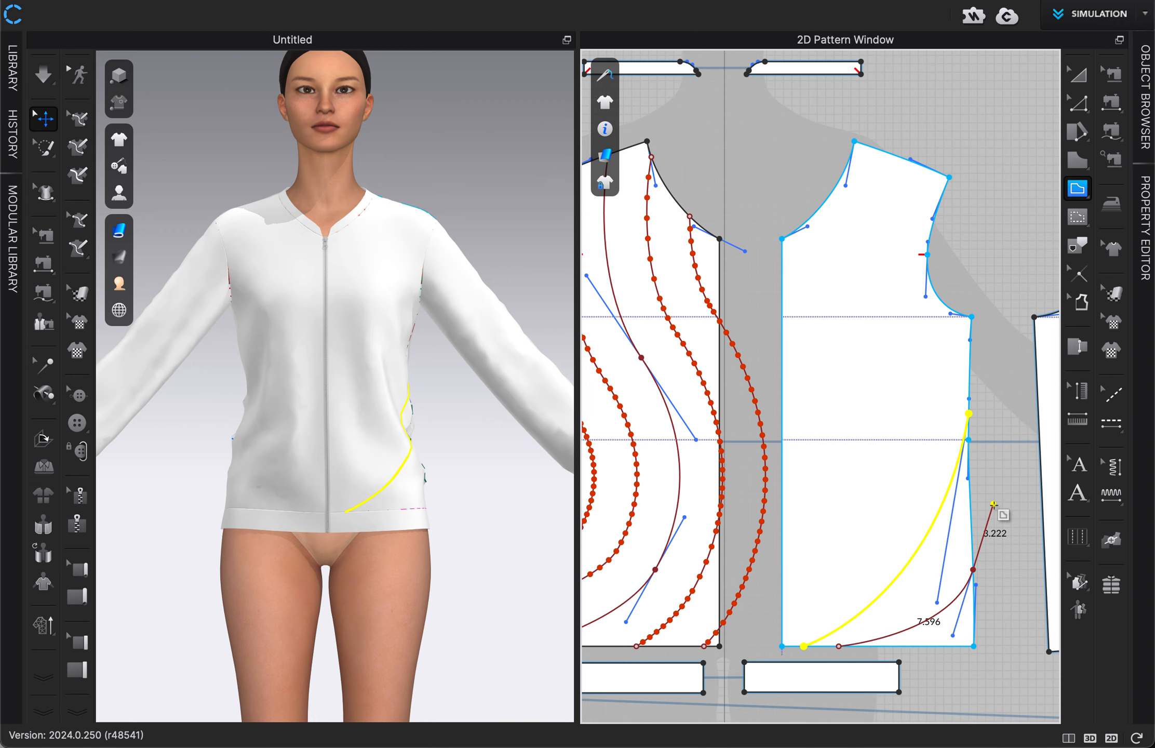
drag(993, 505, 996, 510)
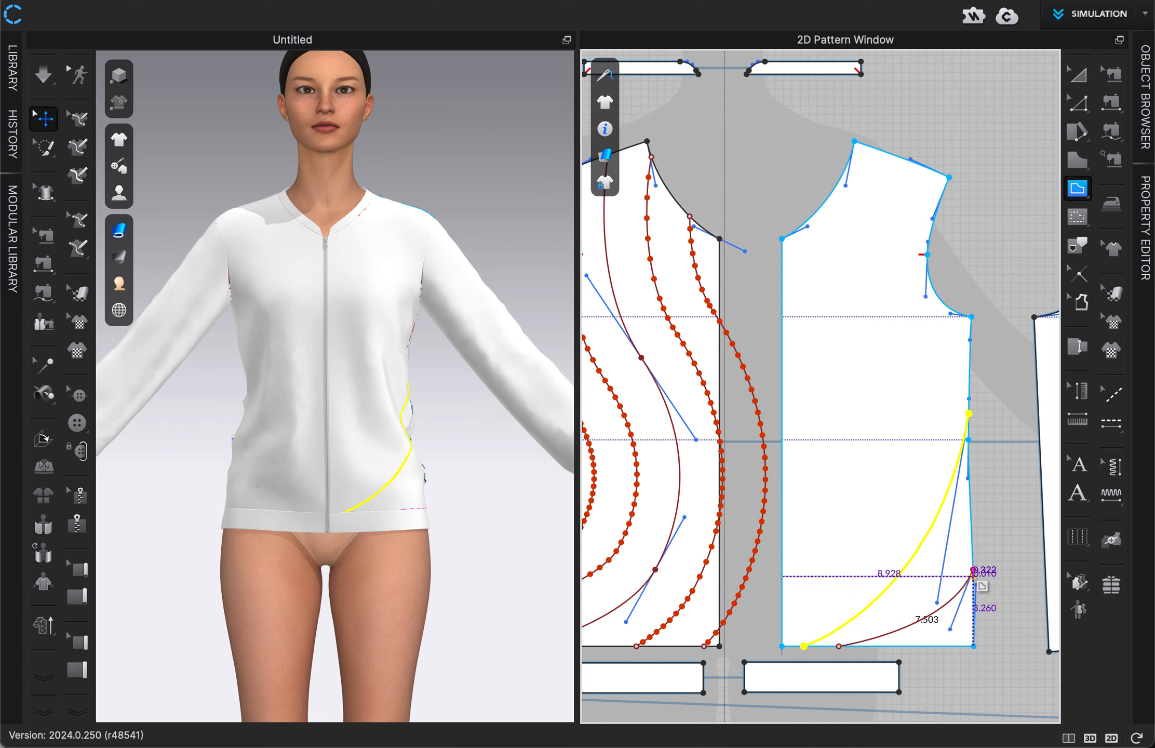
double_click(973, 570)
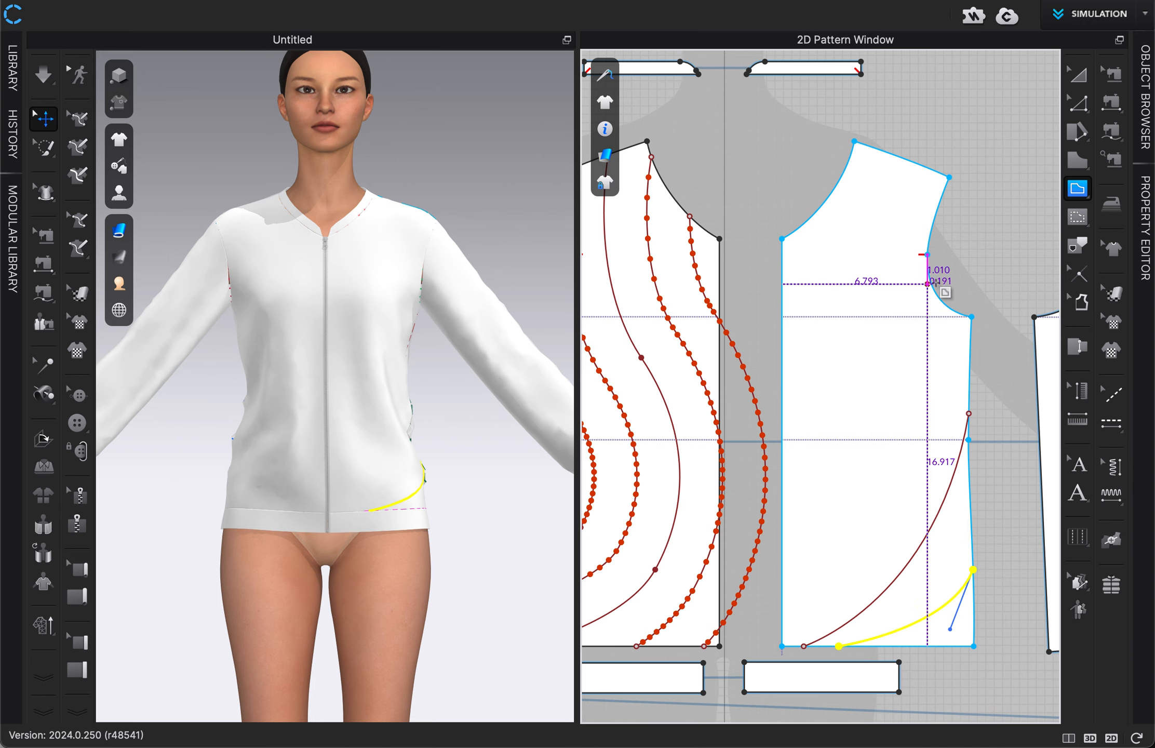
Step: Draw a curved internal line about 18.6 in long on the avatar's left front panel, from the armhole to the centre-front hem corner
scroll(933, 271, up, 2)
click(931, 293)
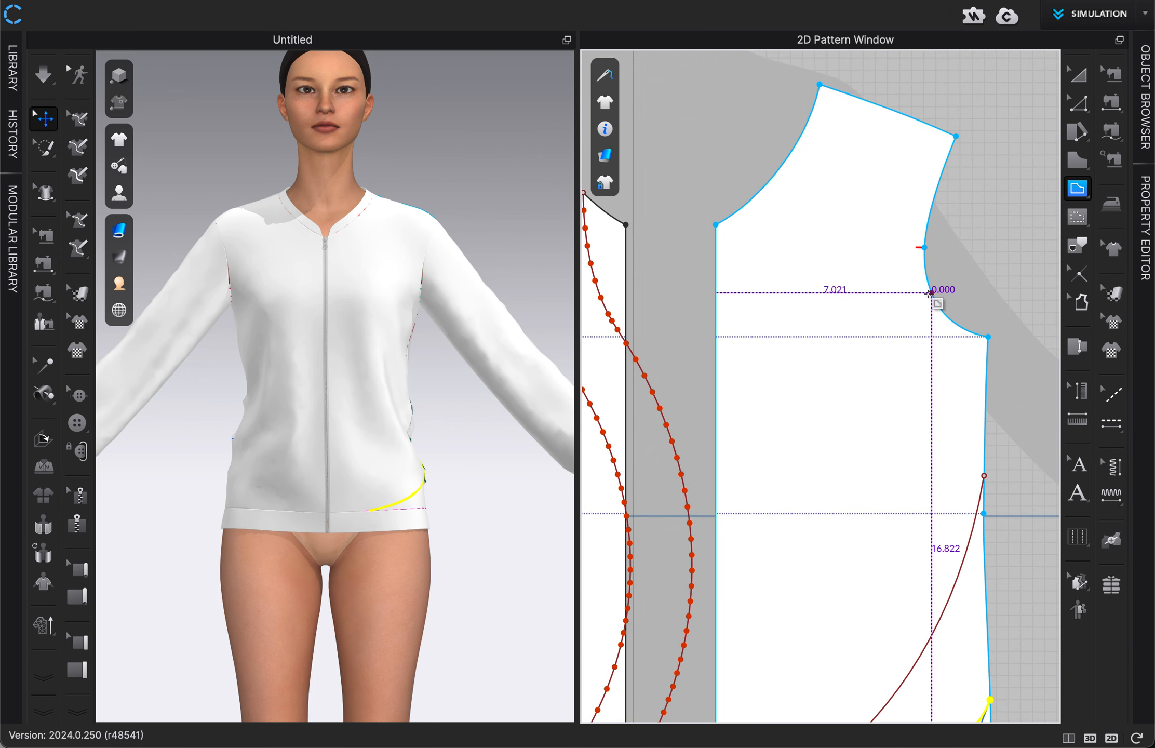
scroll(930, 294, down, 3)
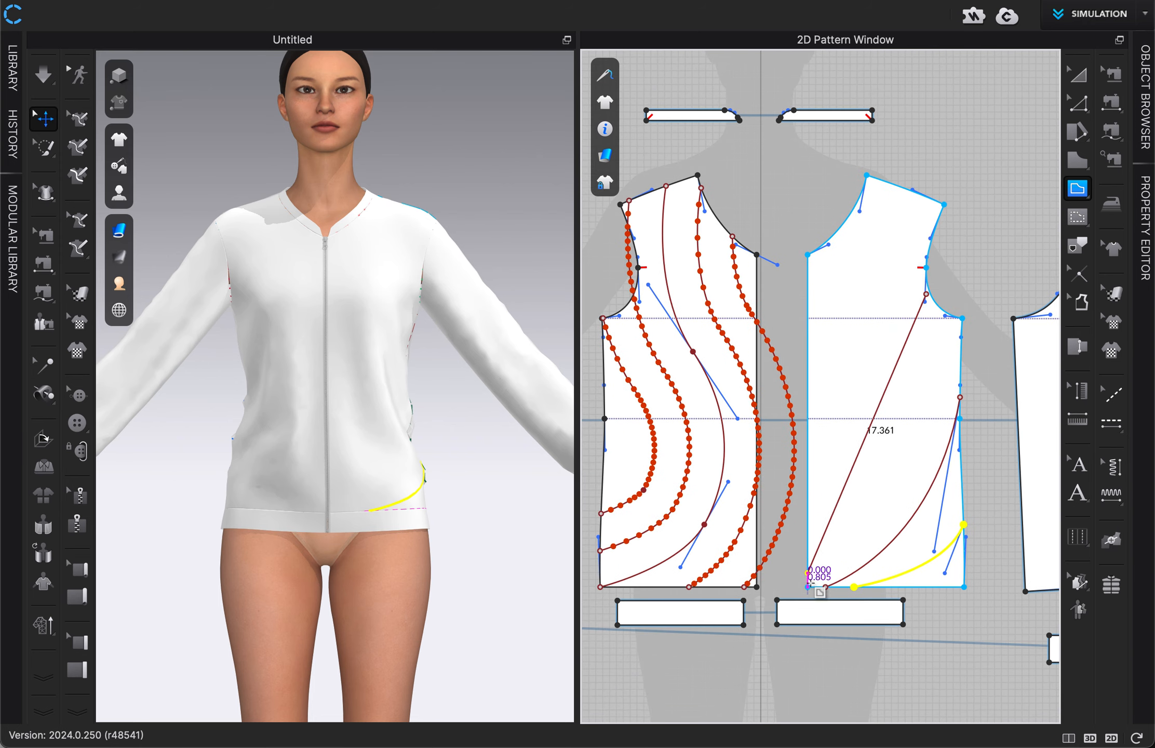
drag(808, 587, 688, 691)
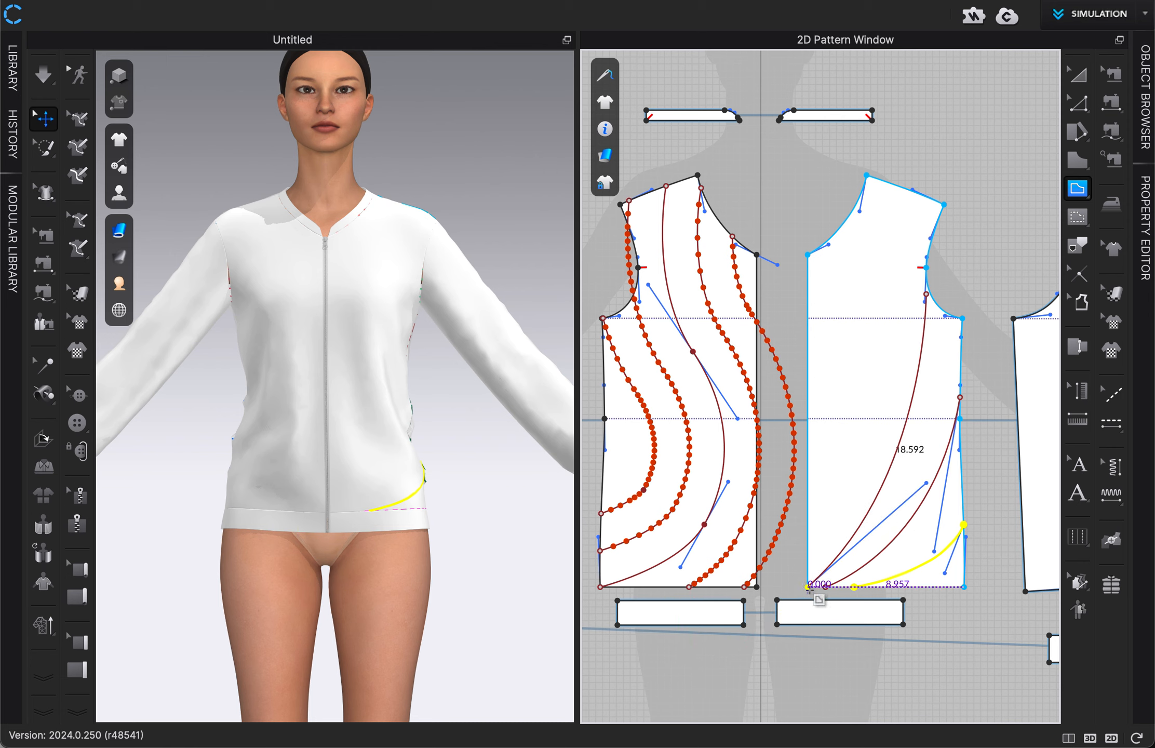
drag(755, 511, 886, 186)
Step: Draw a curved internal line on the avatar's left front panel, from the shoulder seam near the neck to the centre-front edge just above the hem
scroll(886, 186, up, 5)
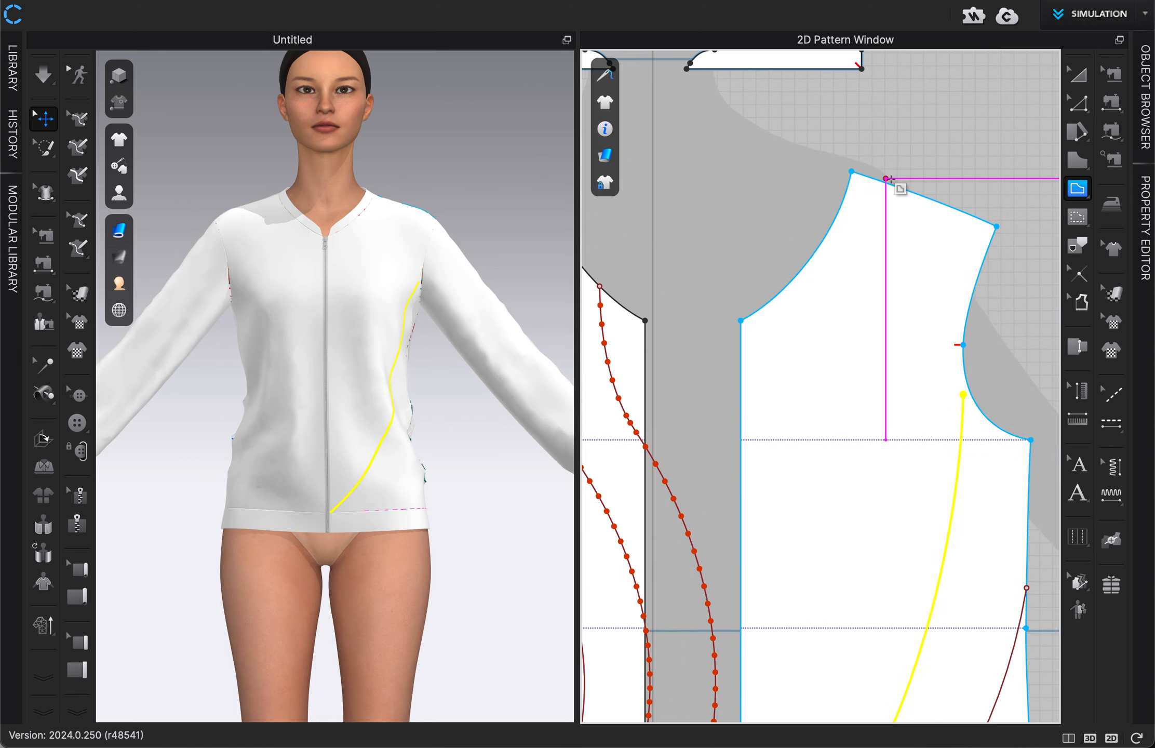
drag(889, 176, 888, 193)
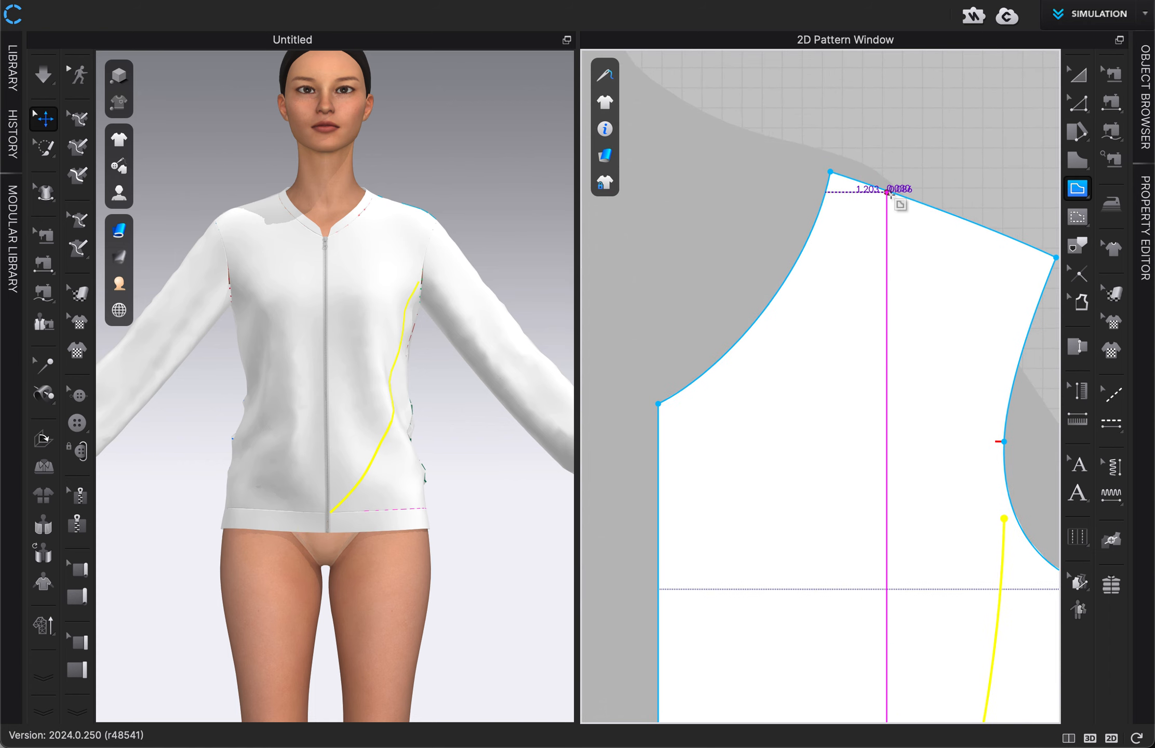
click(890, 194)
scroll(890, 195, down, 5)
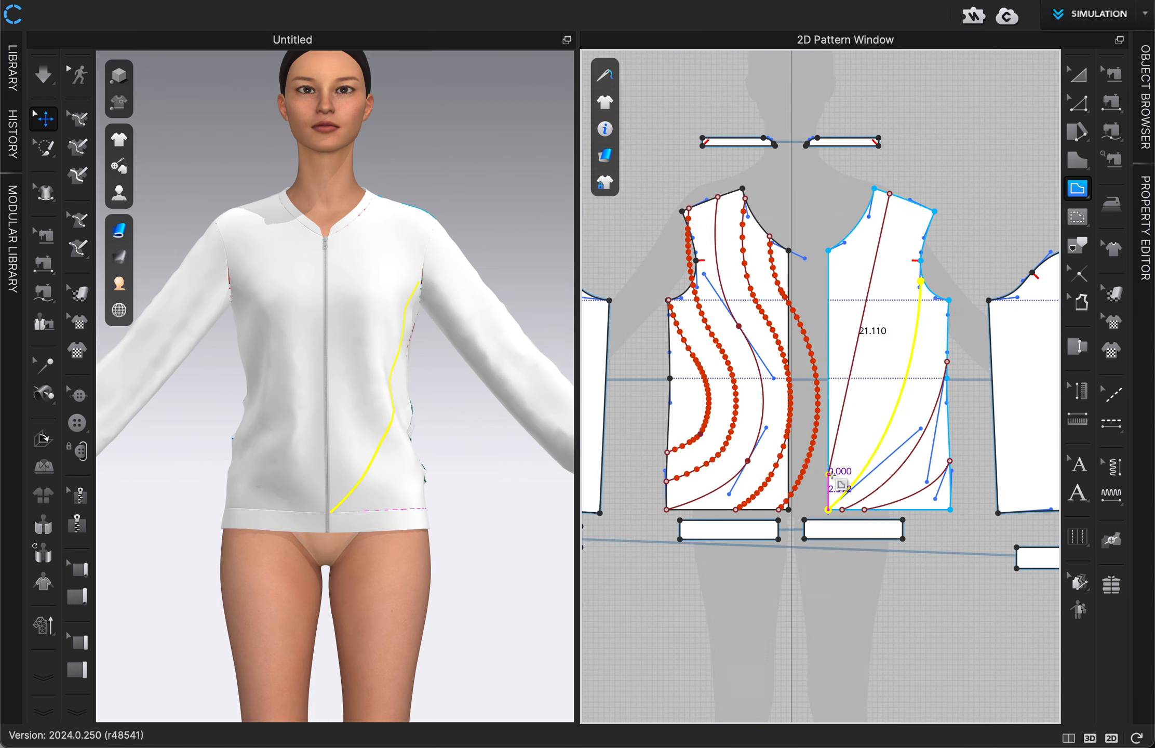
drag(829, 485, 779, 547)
double_click(830, 487)
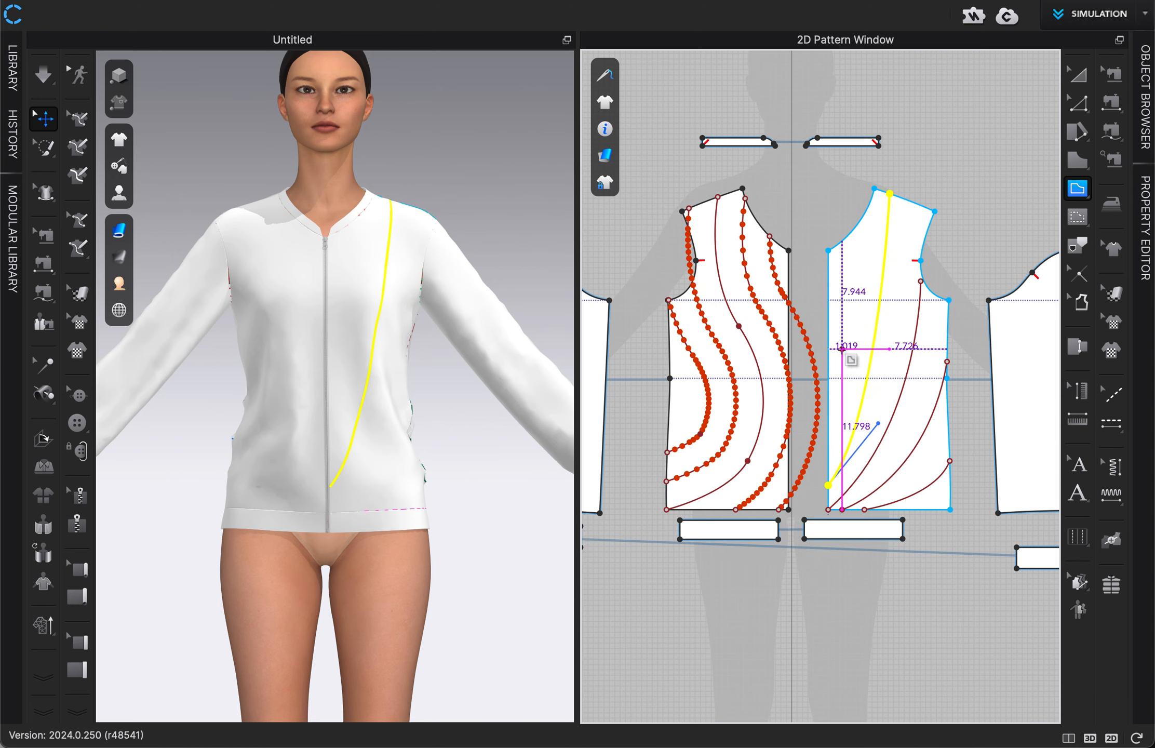
Step: Draw a curved internal line about 15.7 in long on the same panel, from the lower neckline to the centre-front edge above the previous line's end
scroll(853, 236, up, 2)
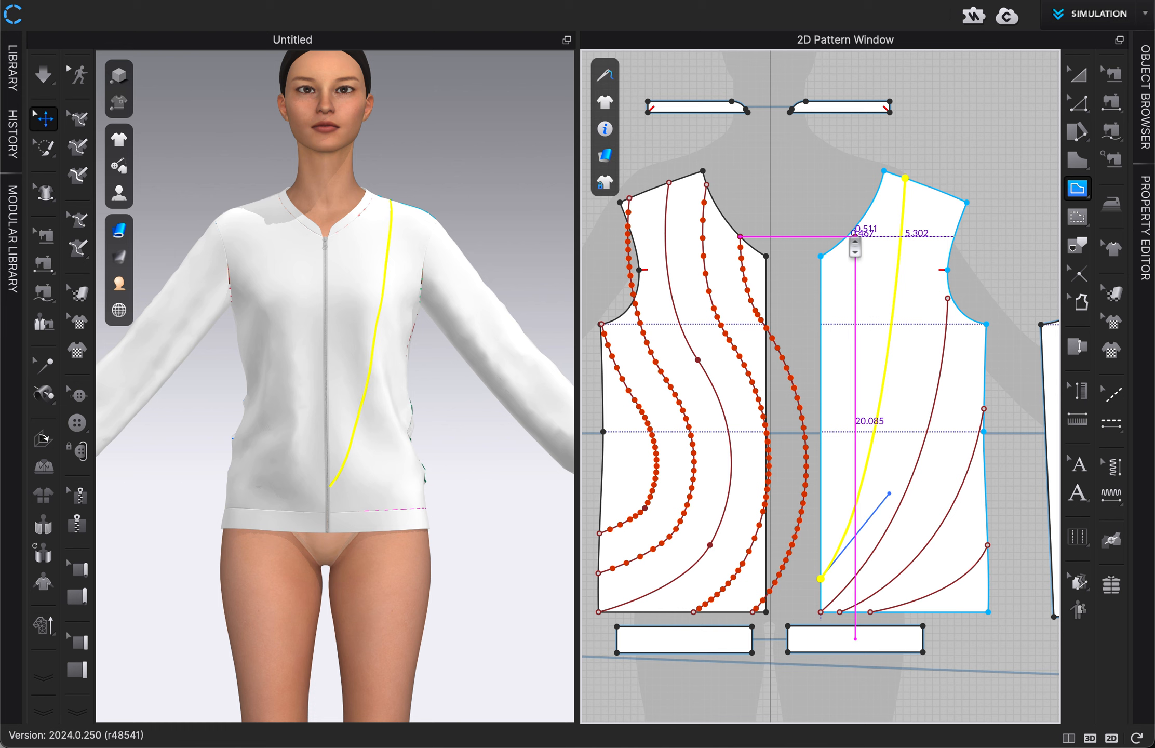
scroll(853, 238, up, 2)
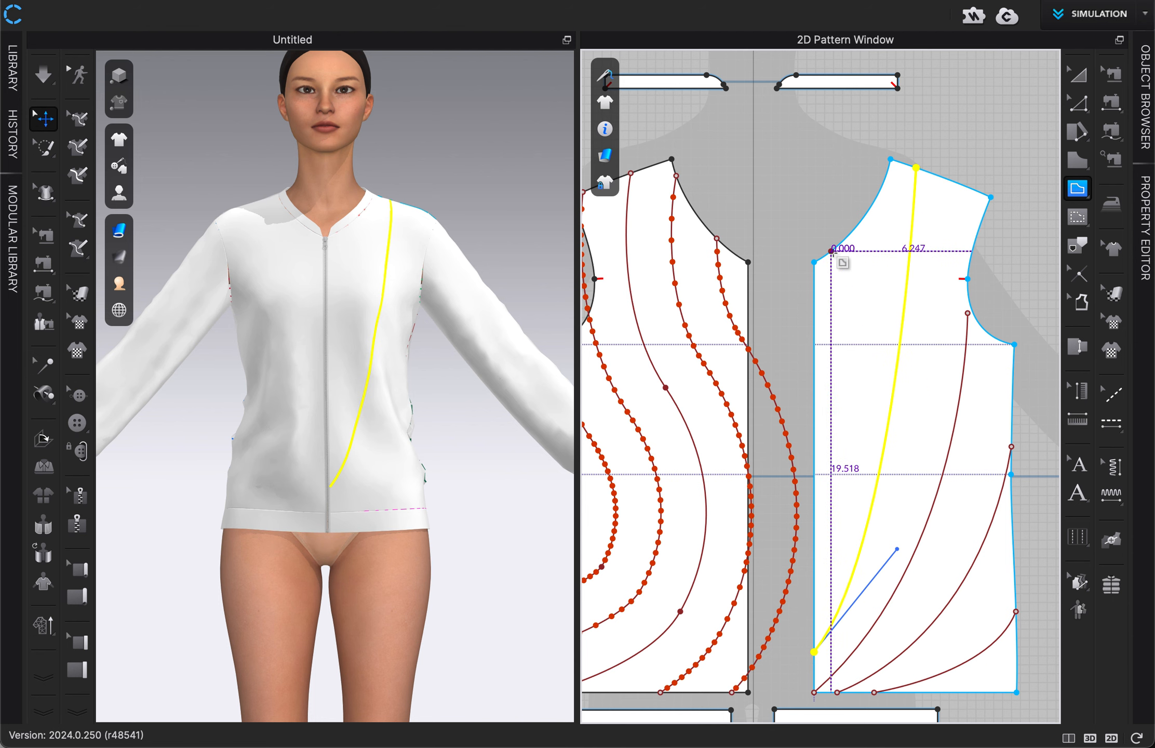
click(832, 251)
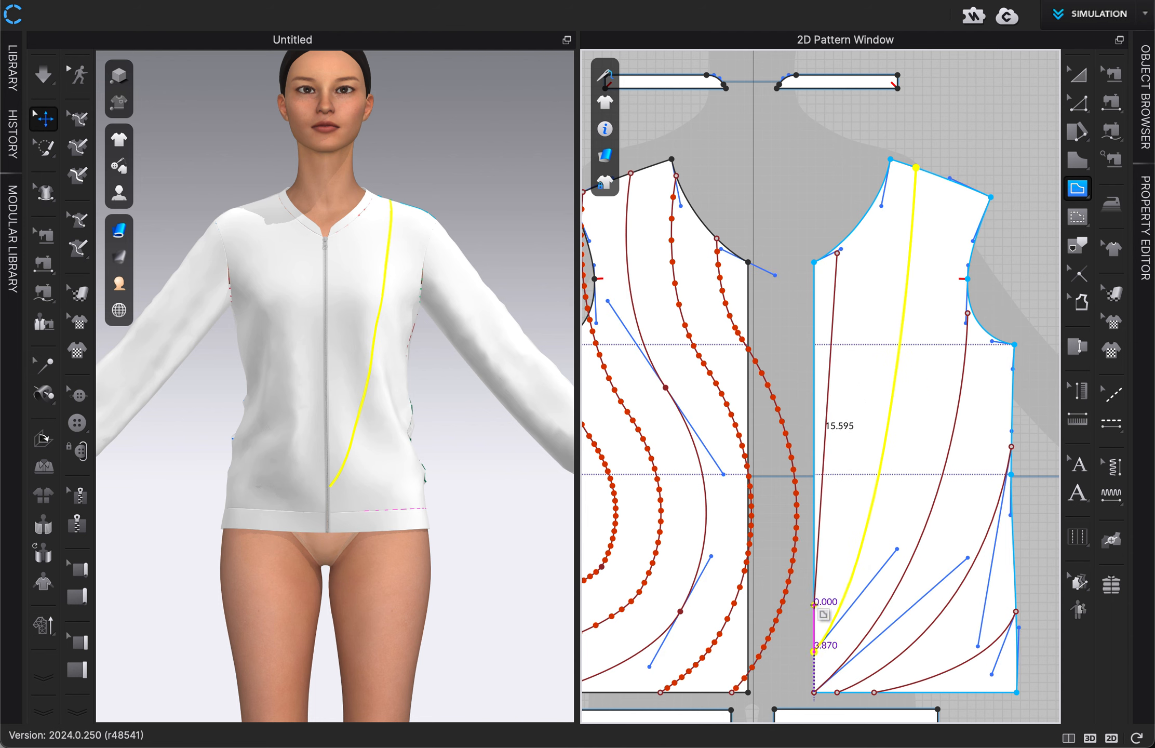
drag(813, 605, 768, 677)
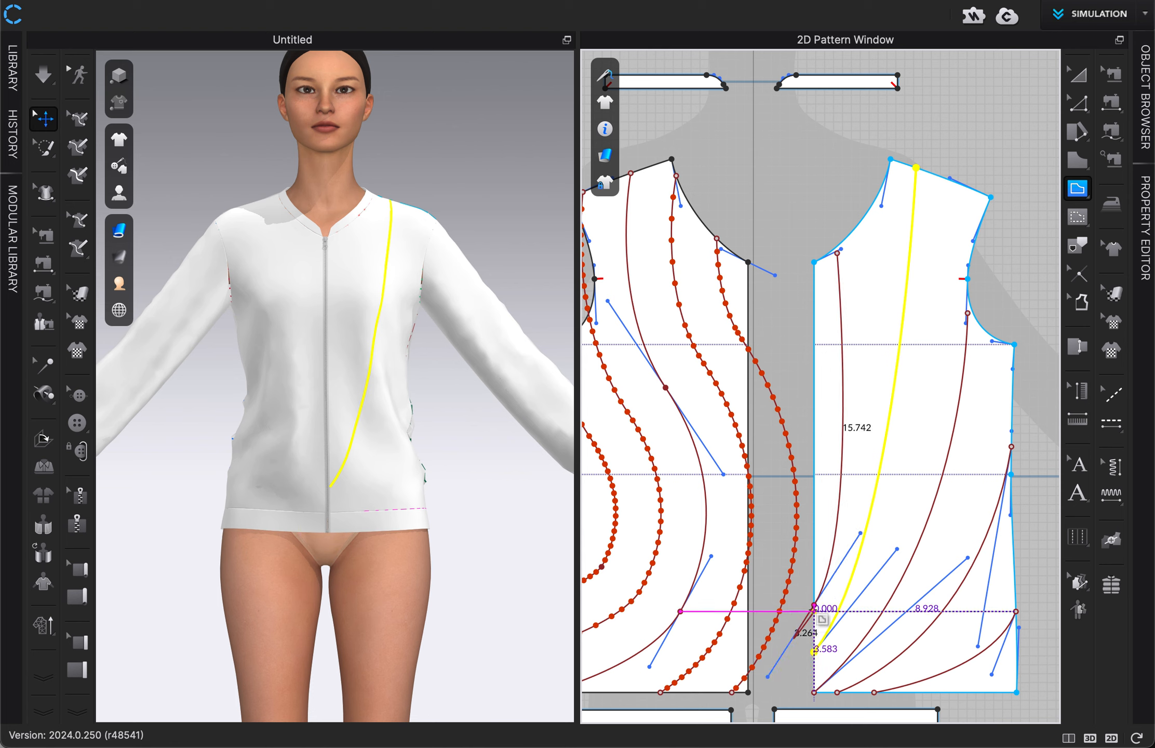
double_click(814, 606)
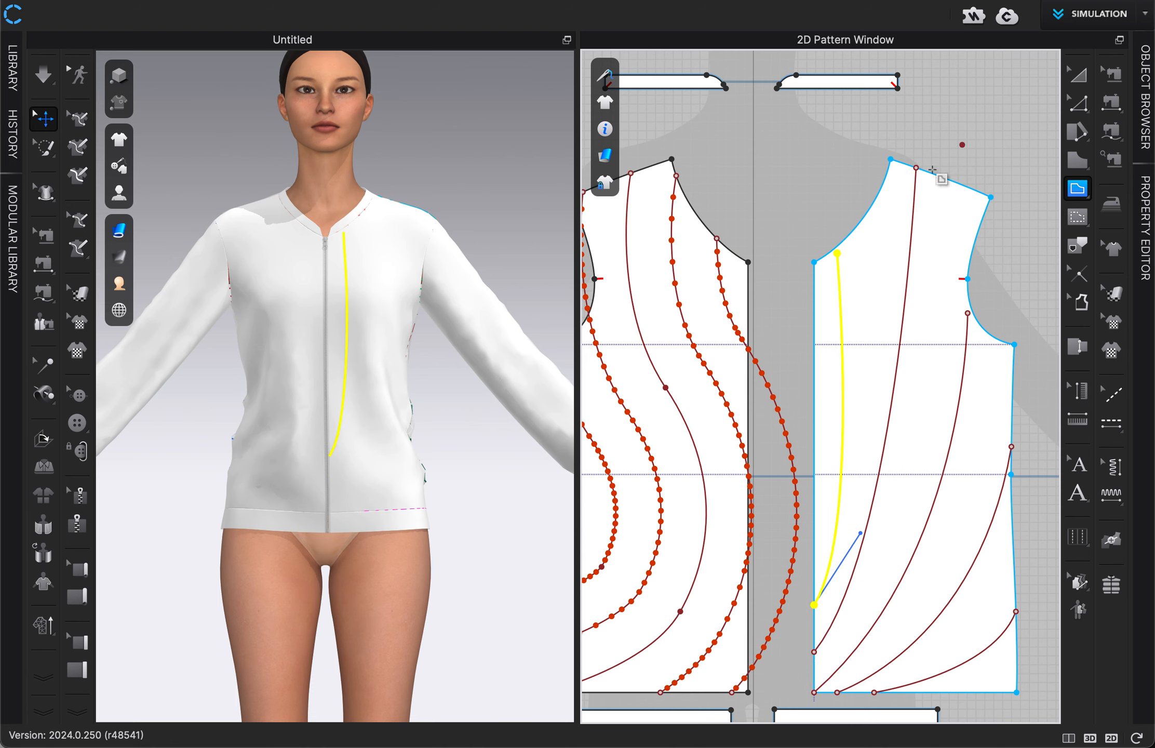
Step: Select all internal lines on the avatar's left front panel and extend or trim them to the pattern outline
click(1078, 75)
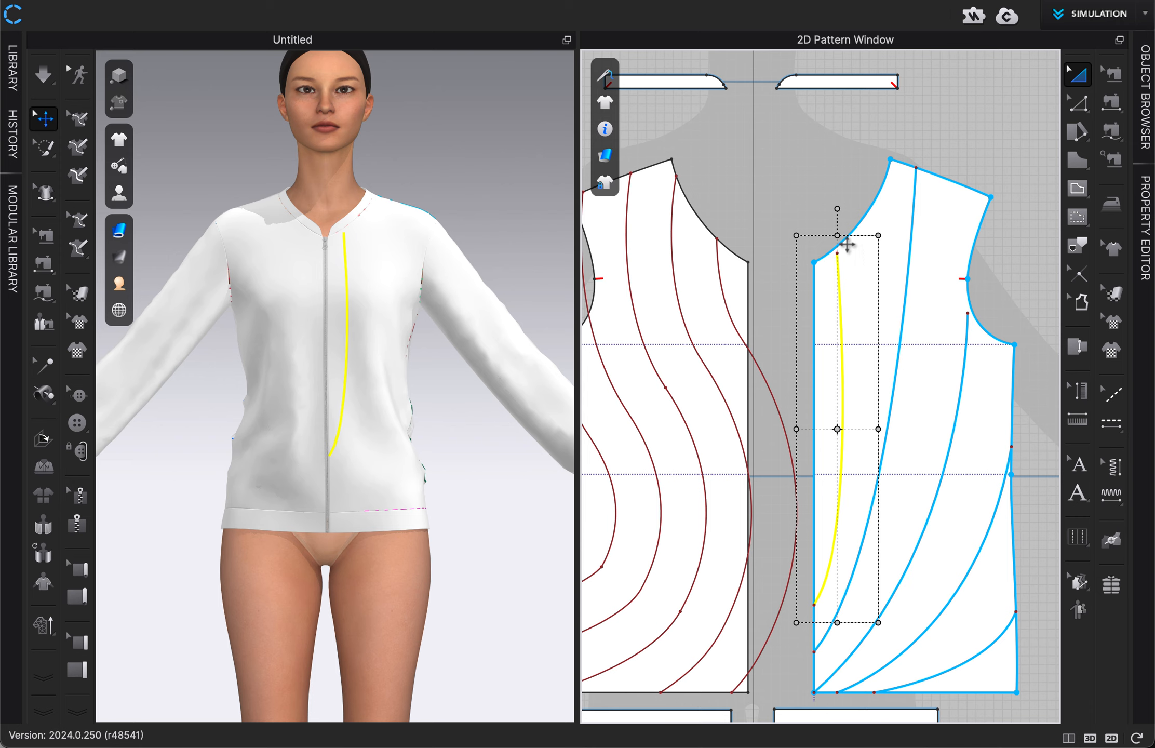
click(855, 187)
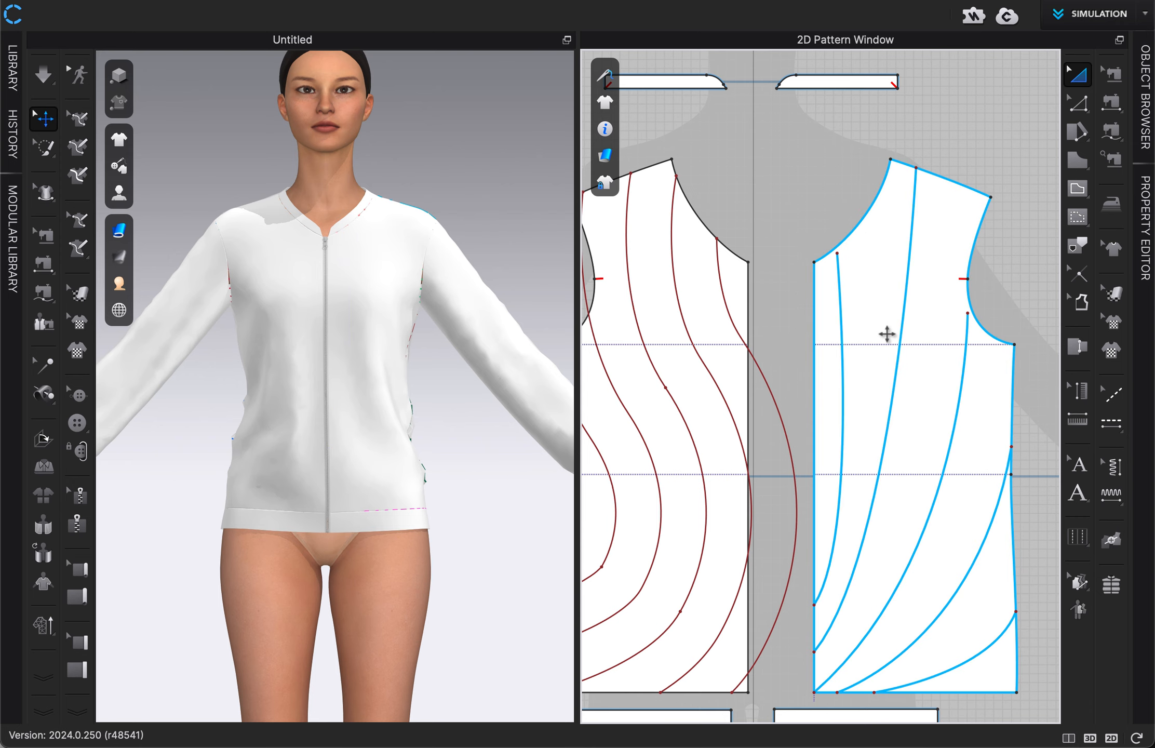
click(1080, 105)
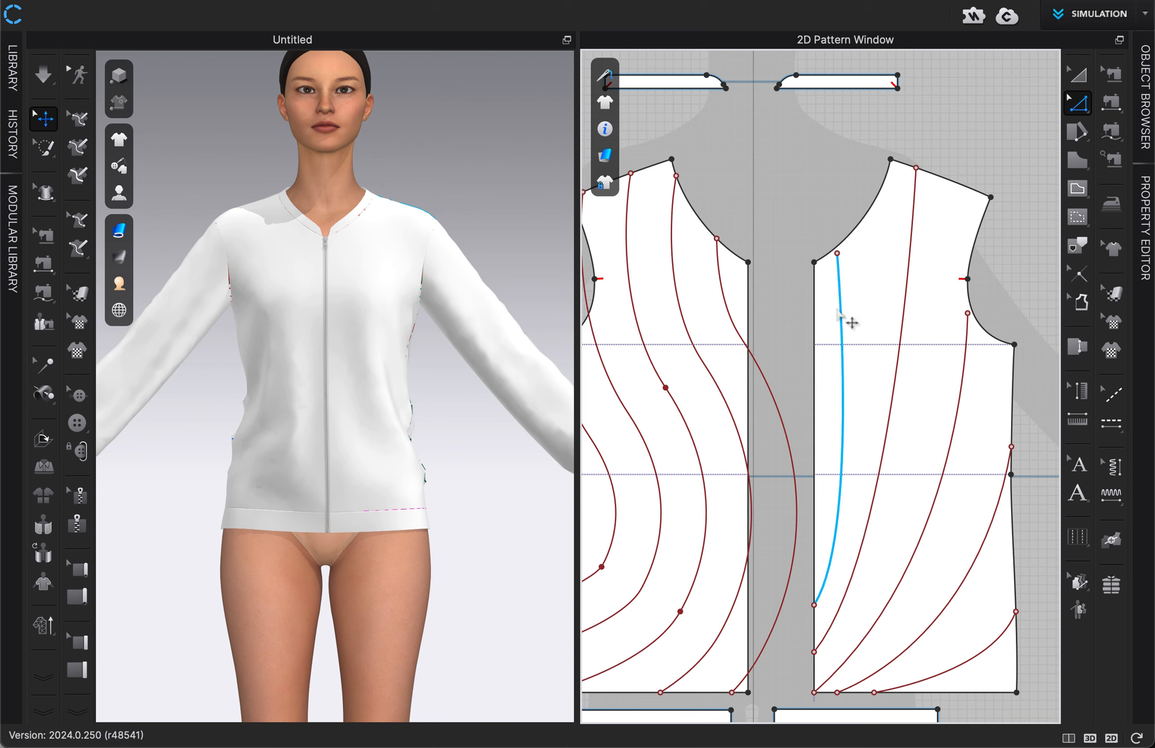
click(841, 311)
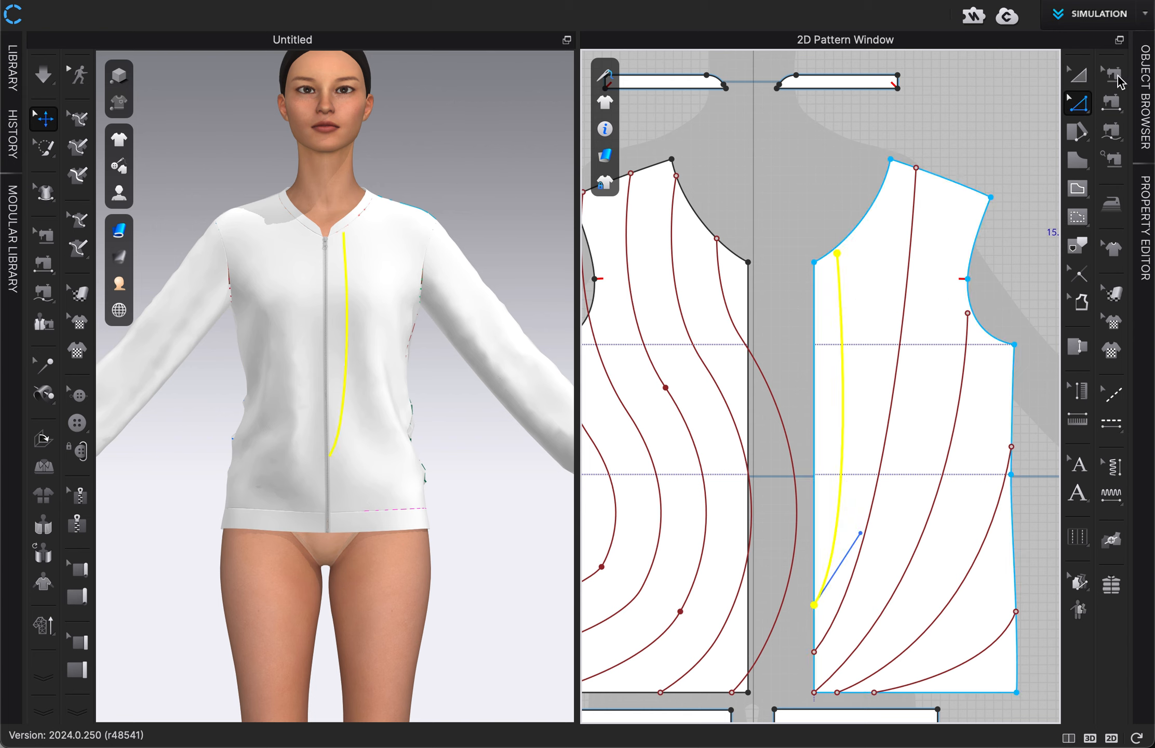
key(ctrl+a)
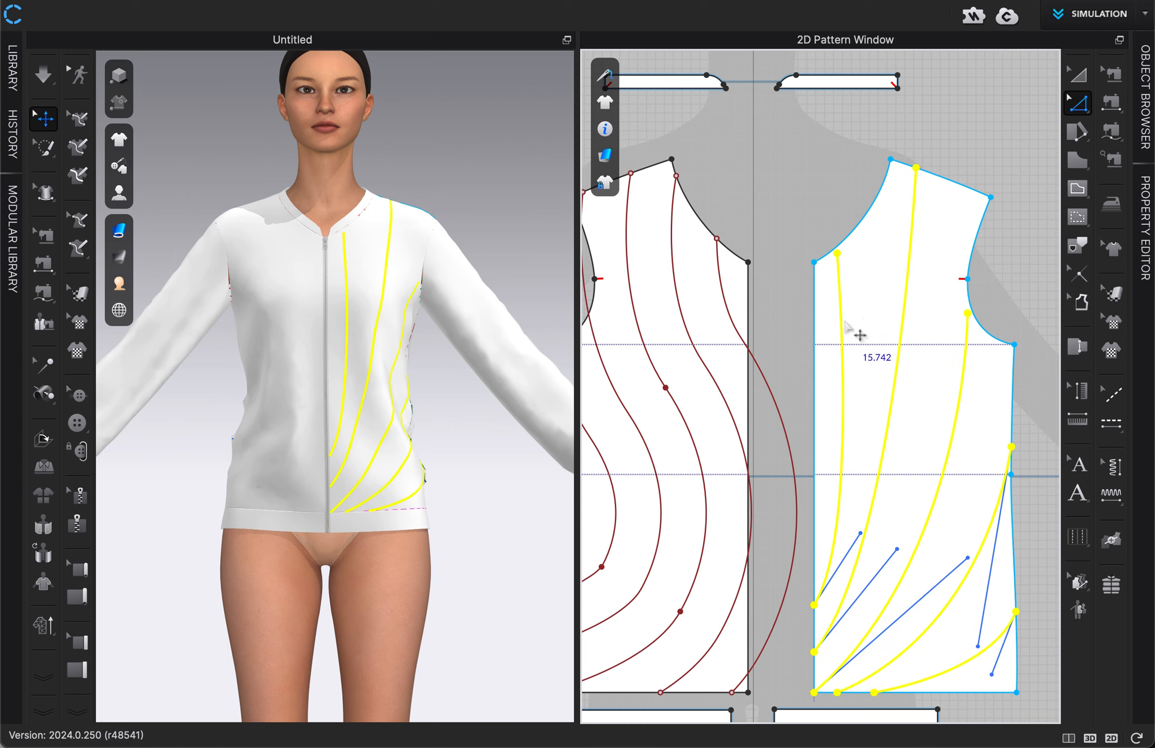
right_click(842, 319)
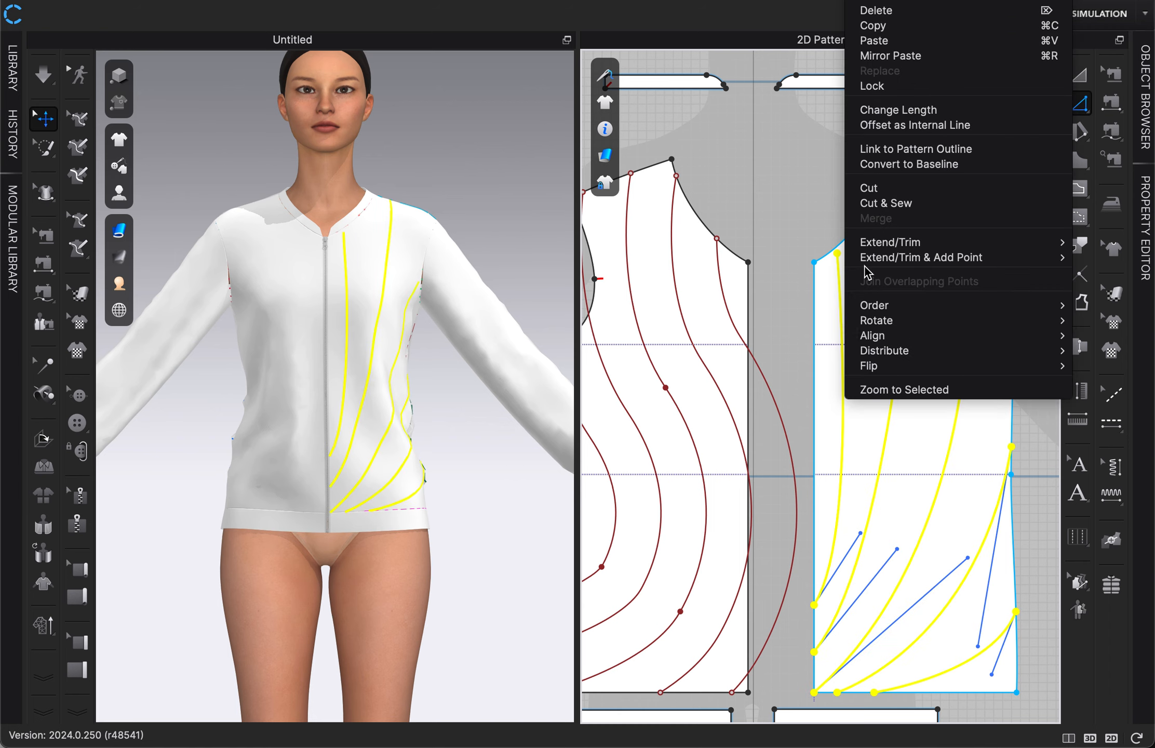
mouse_move(886, 243)
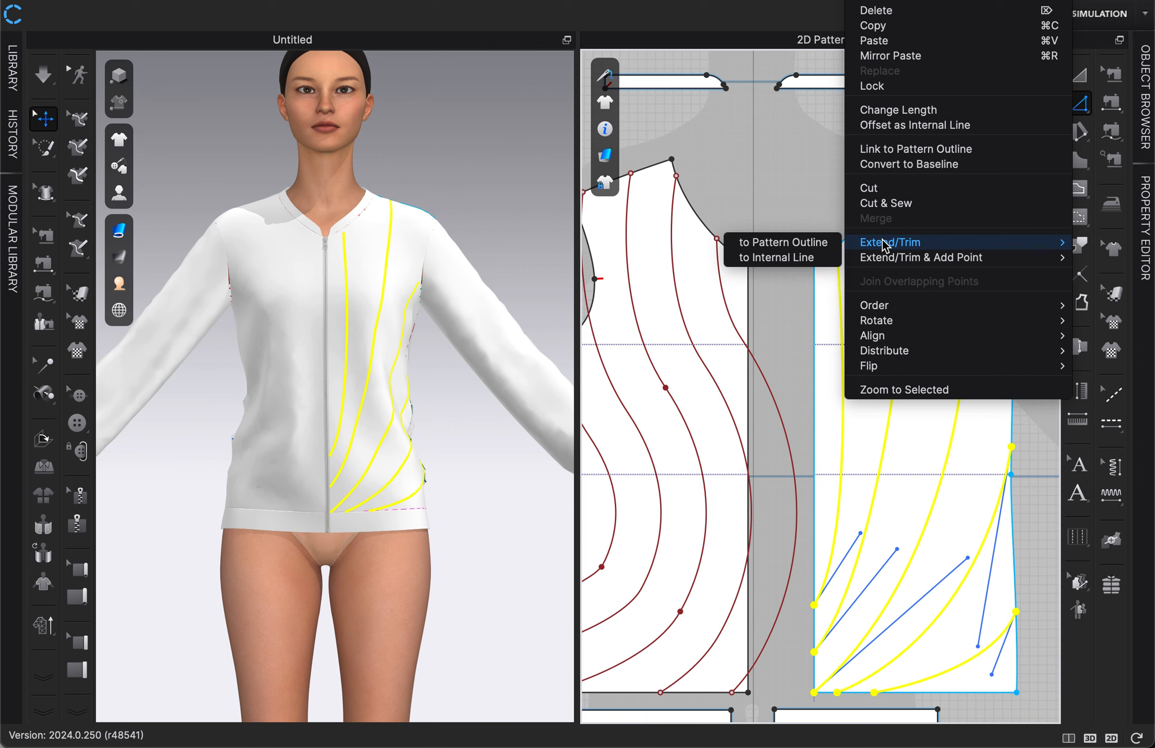
click(823, 244)
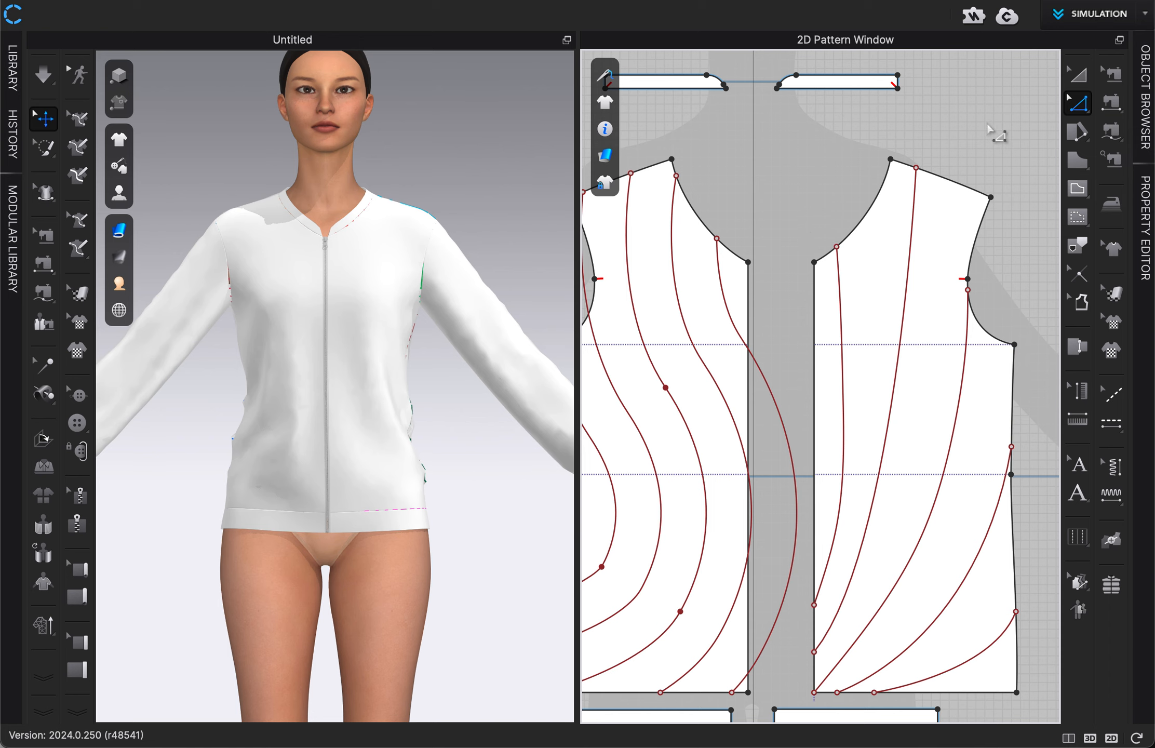
Step: Create under-layer clones of both front panels with Layer Clone (Under) and place them directly below the originals
scroll(993, 132, down, 4)
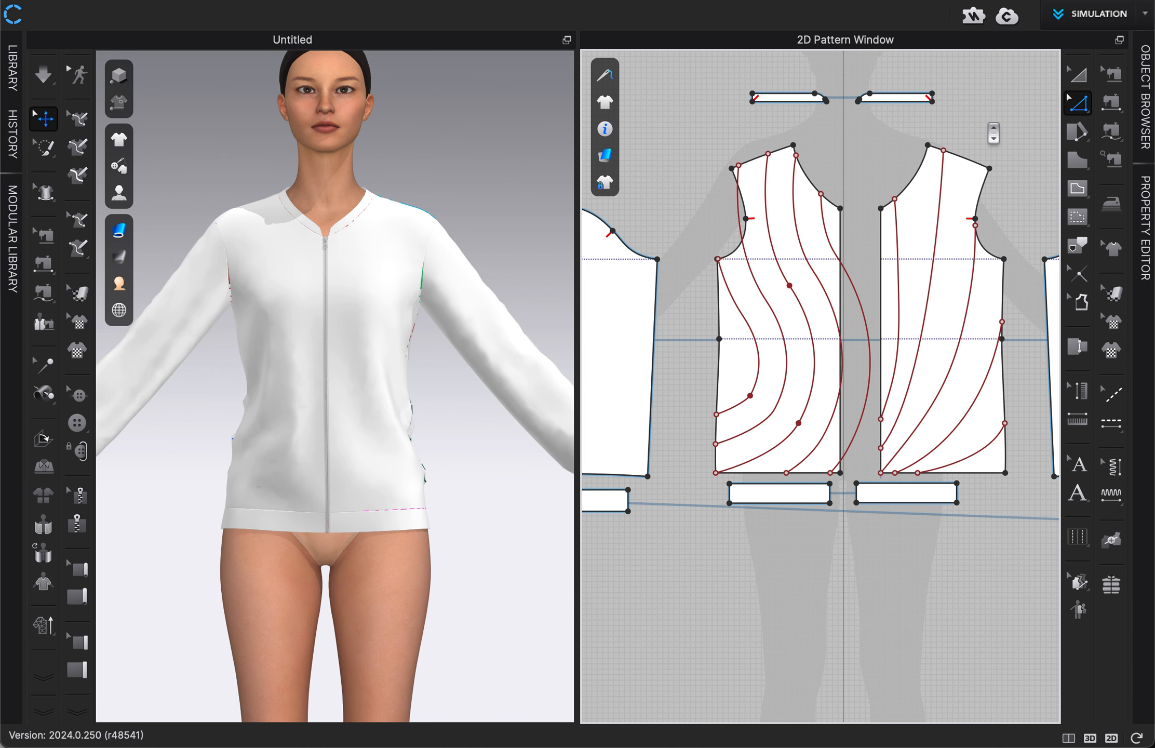
middle_drag(993, 133, 978, 183)
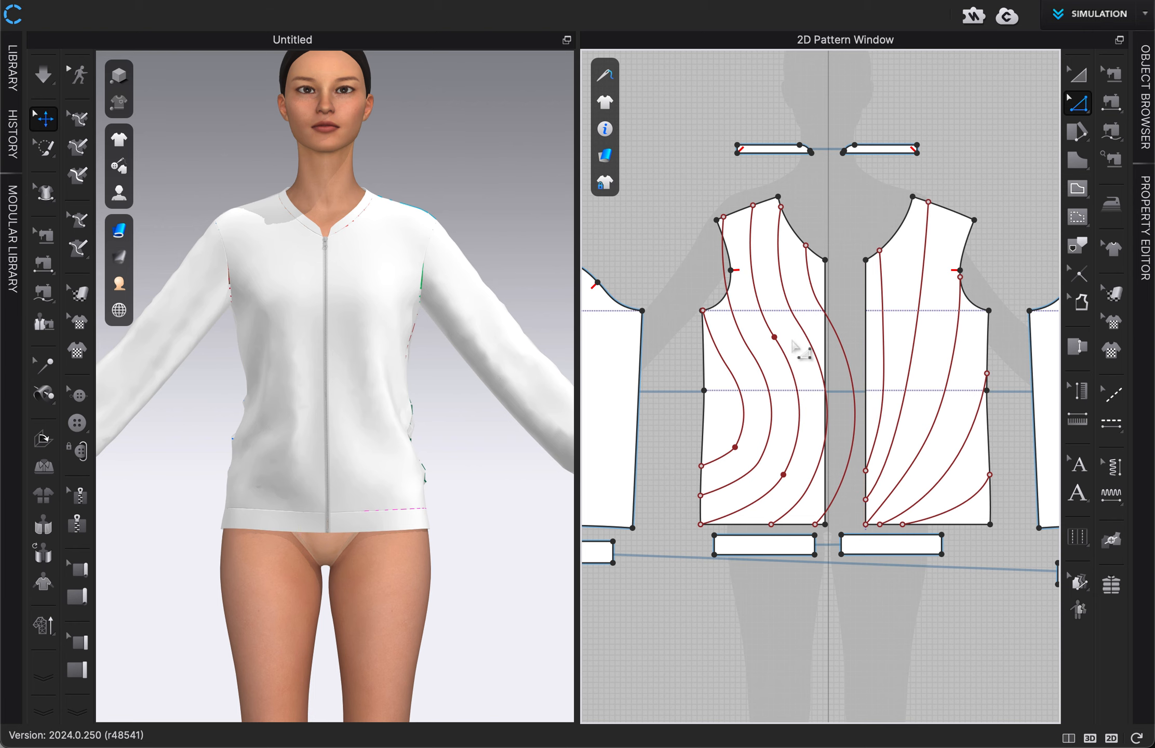
scroll(793, 341, down, 3)
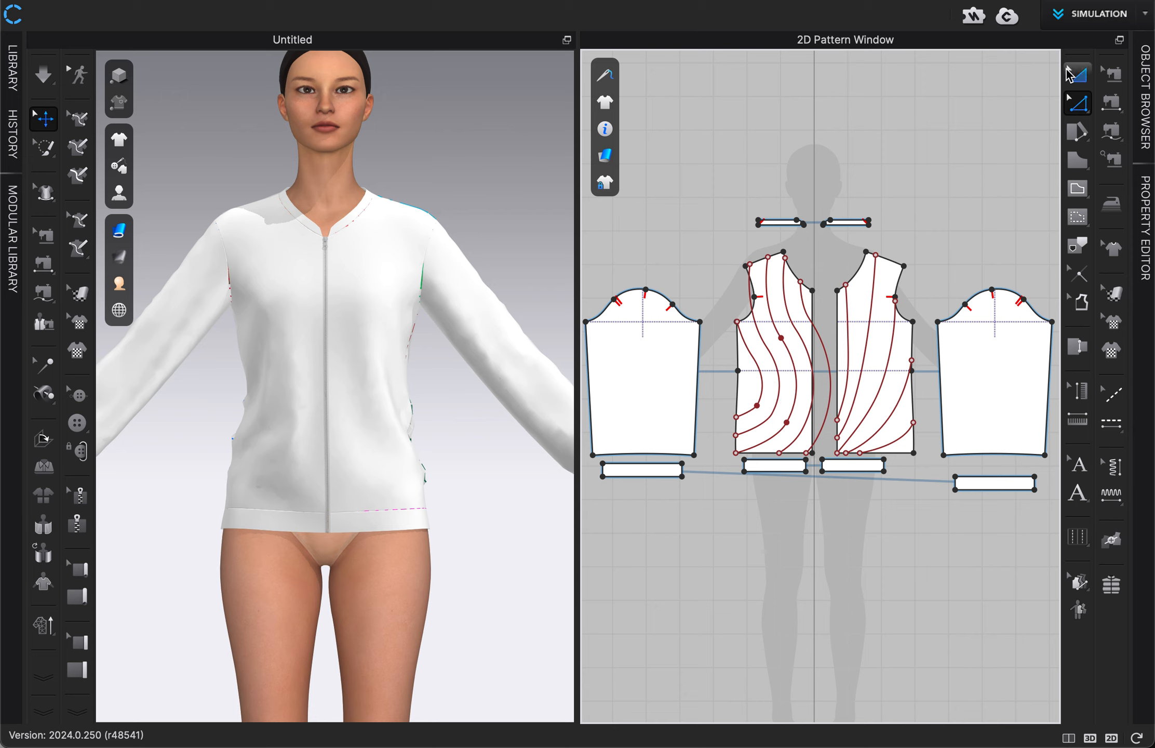
click(1076, 77)
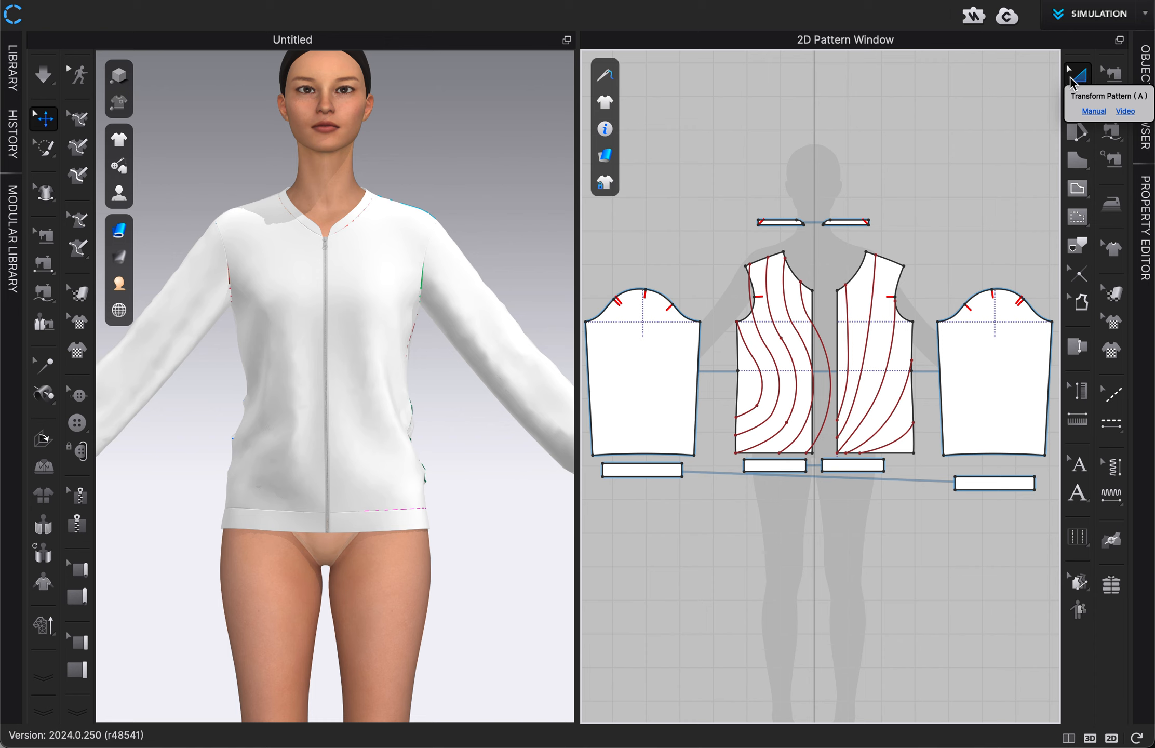
click(743, 378)
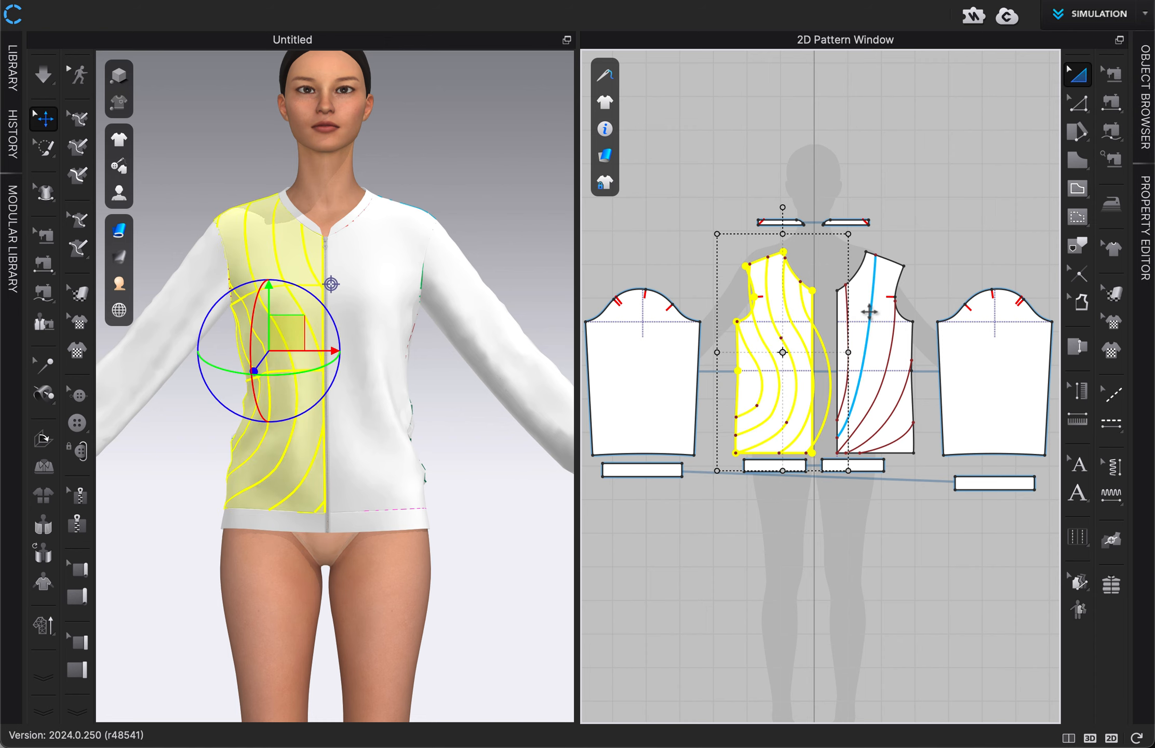
shift+click(881, 308)
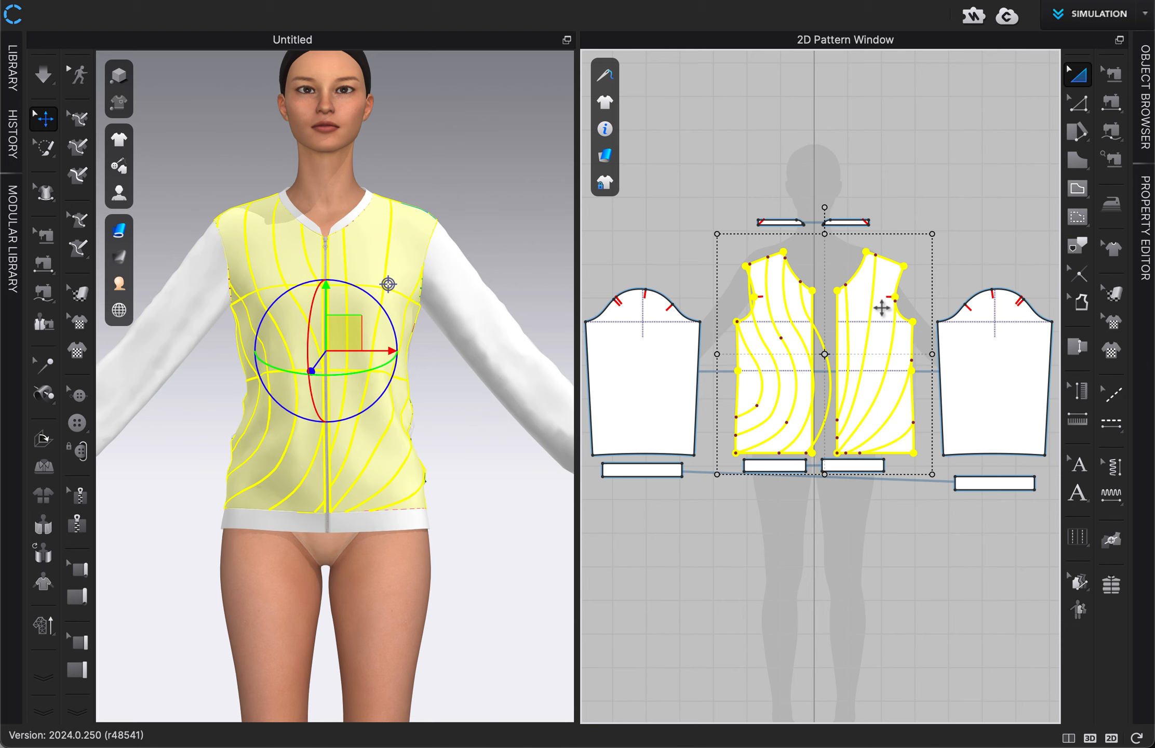
right_click(882, 308)
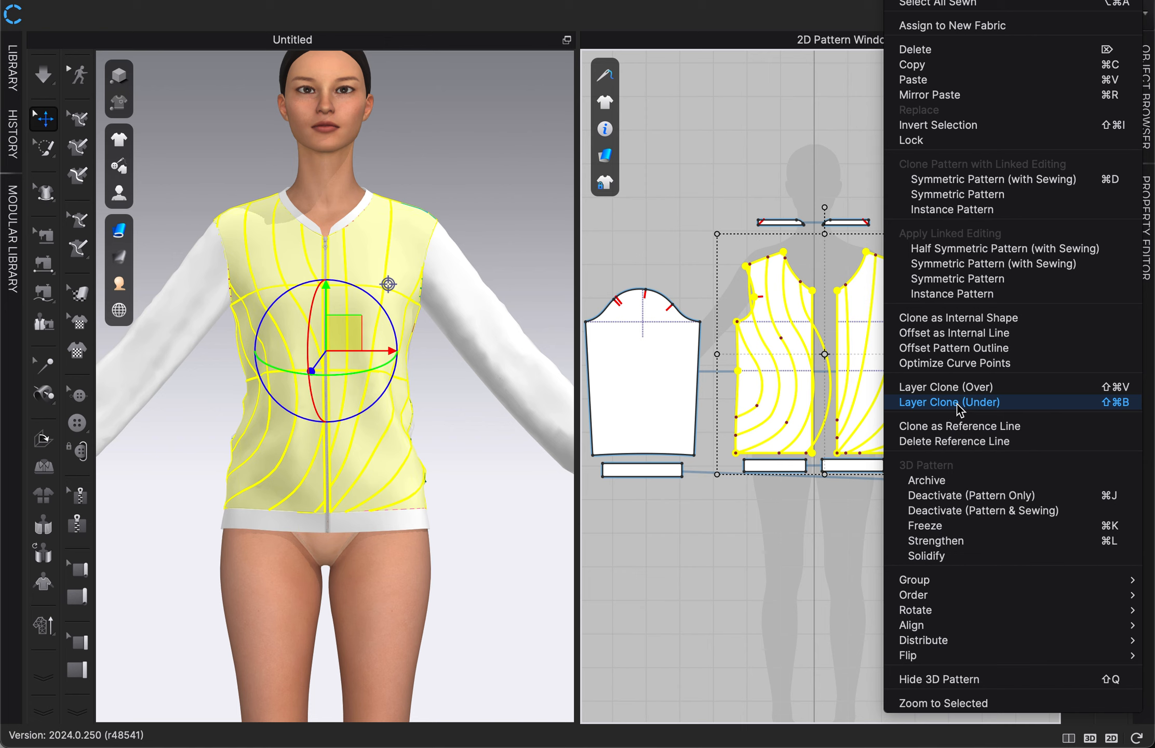
click(956, 404)
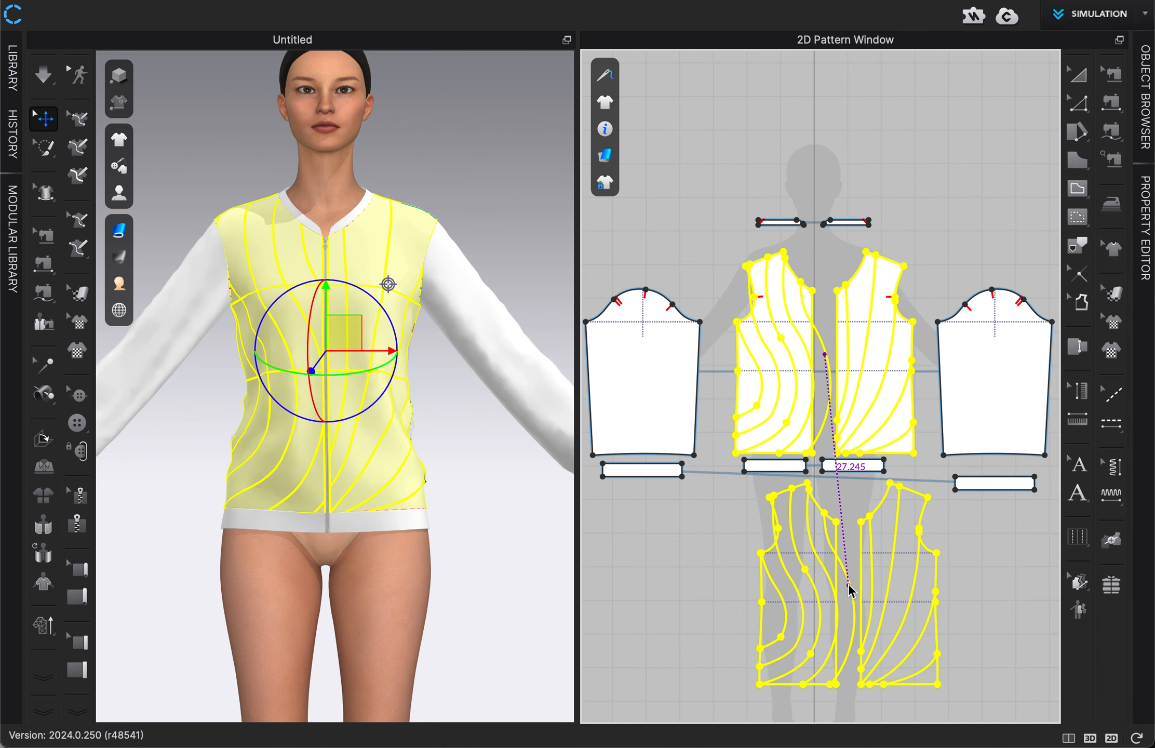
click(825, 614)
click(964, 601)
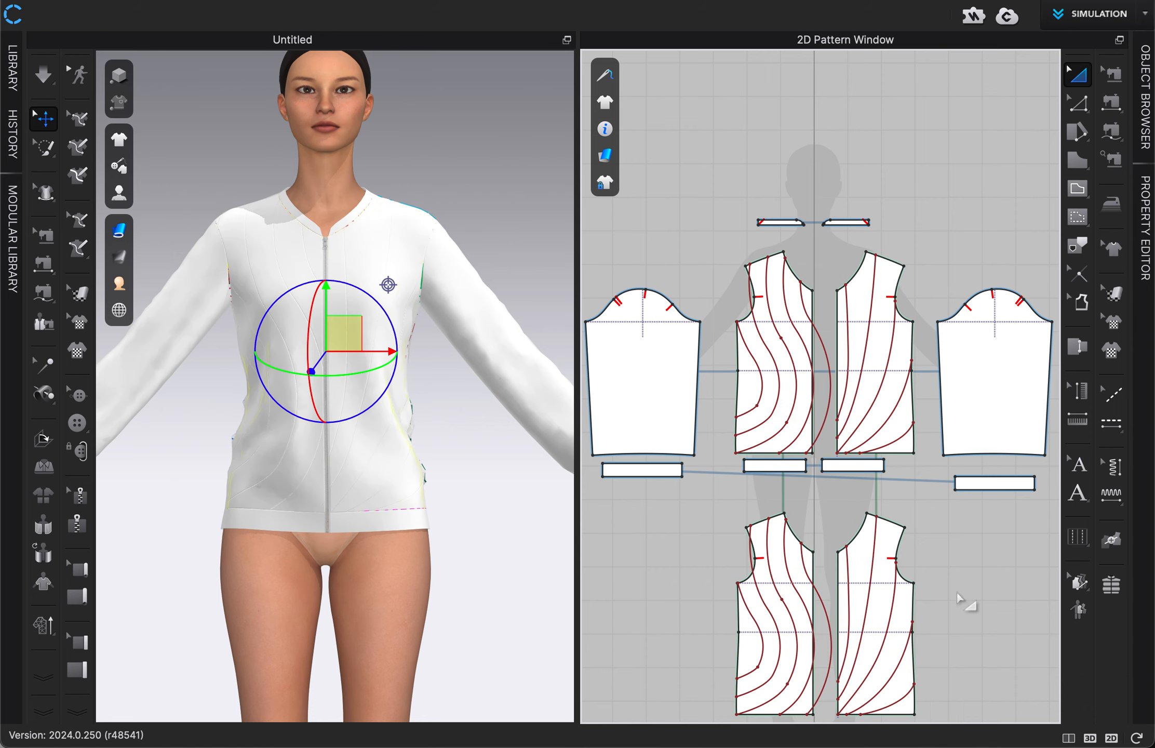
Step: Set the simulation pressure of both original front panels to 10
middle_drag(963, 601, 955, 538)
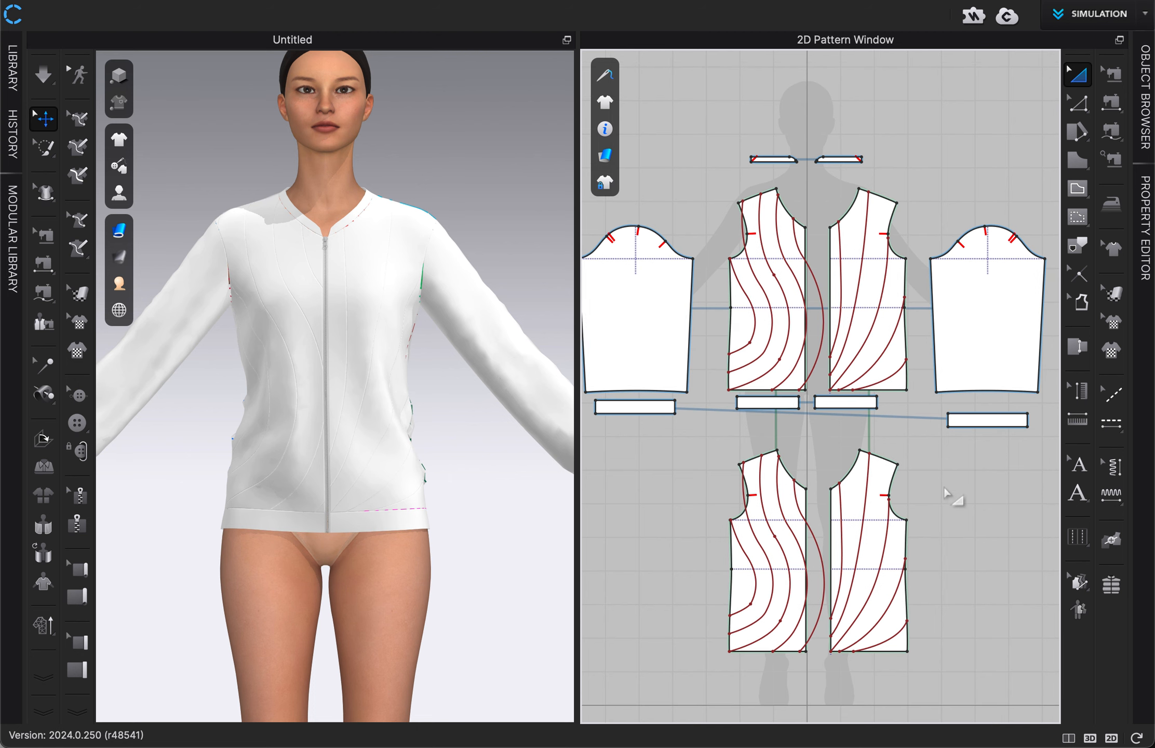
click(748, 314)
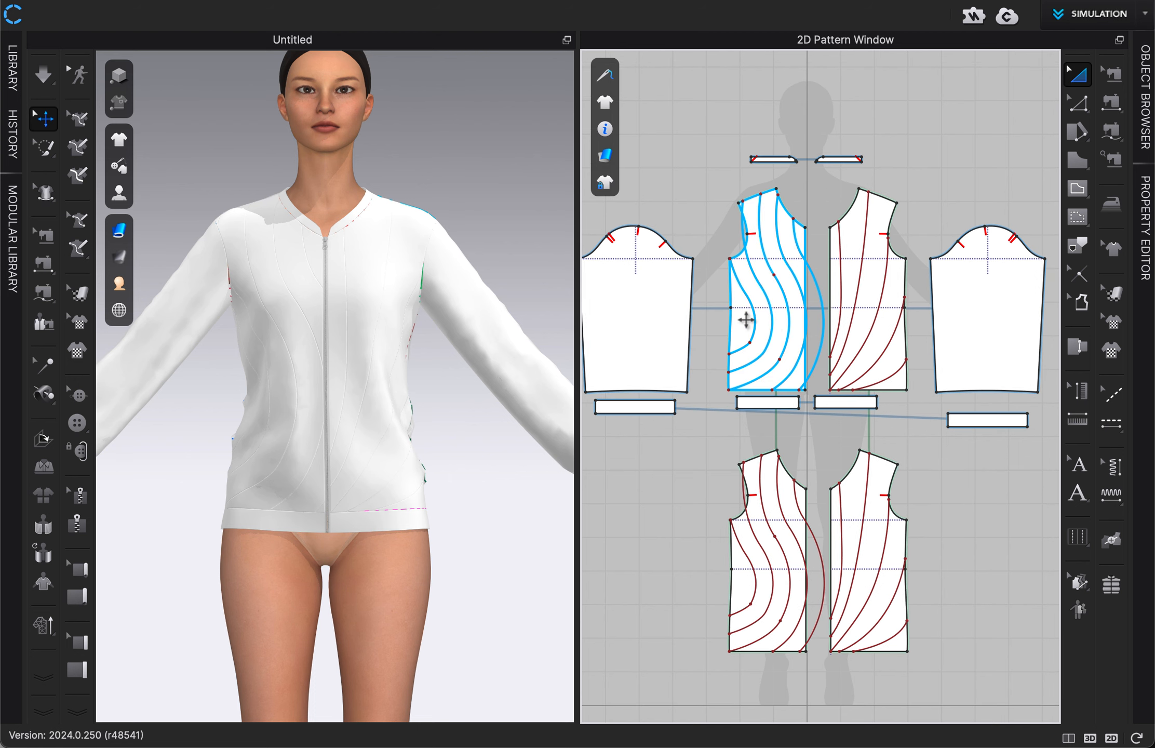
click(746, 319)
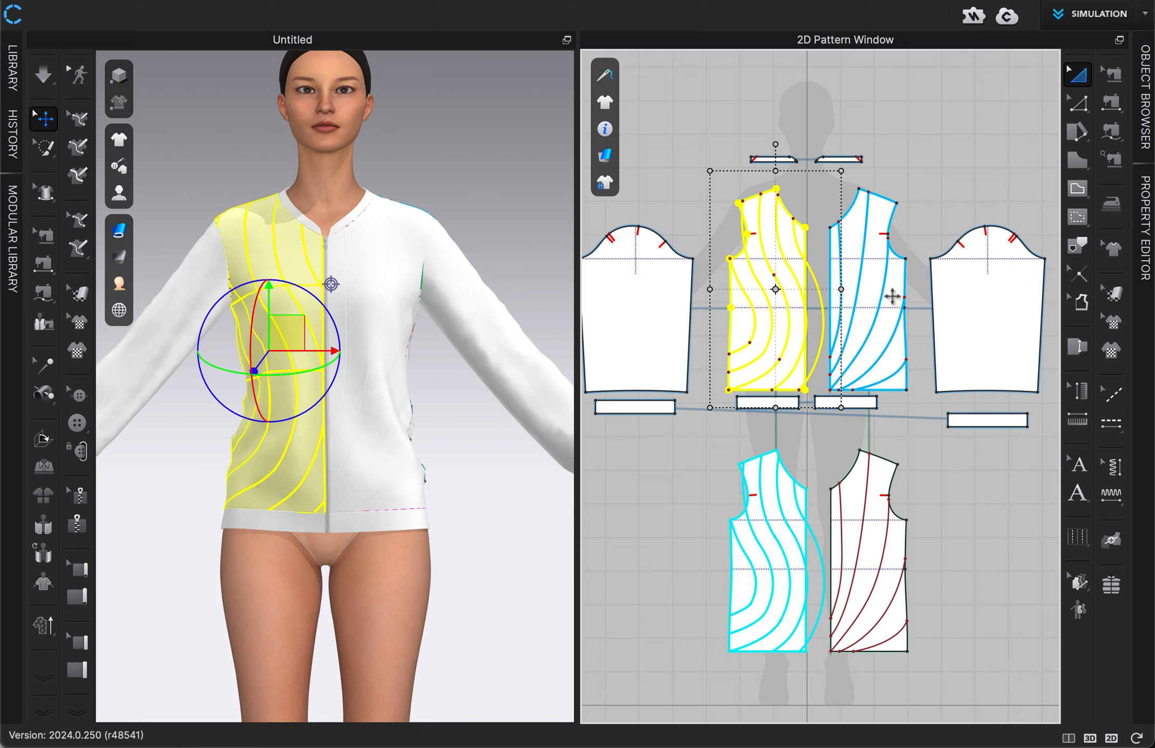
shift+click(890, 291)
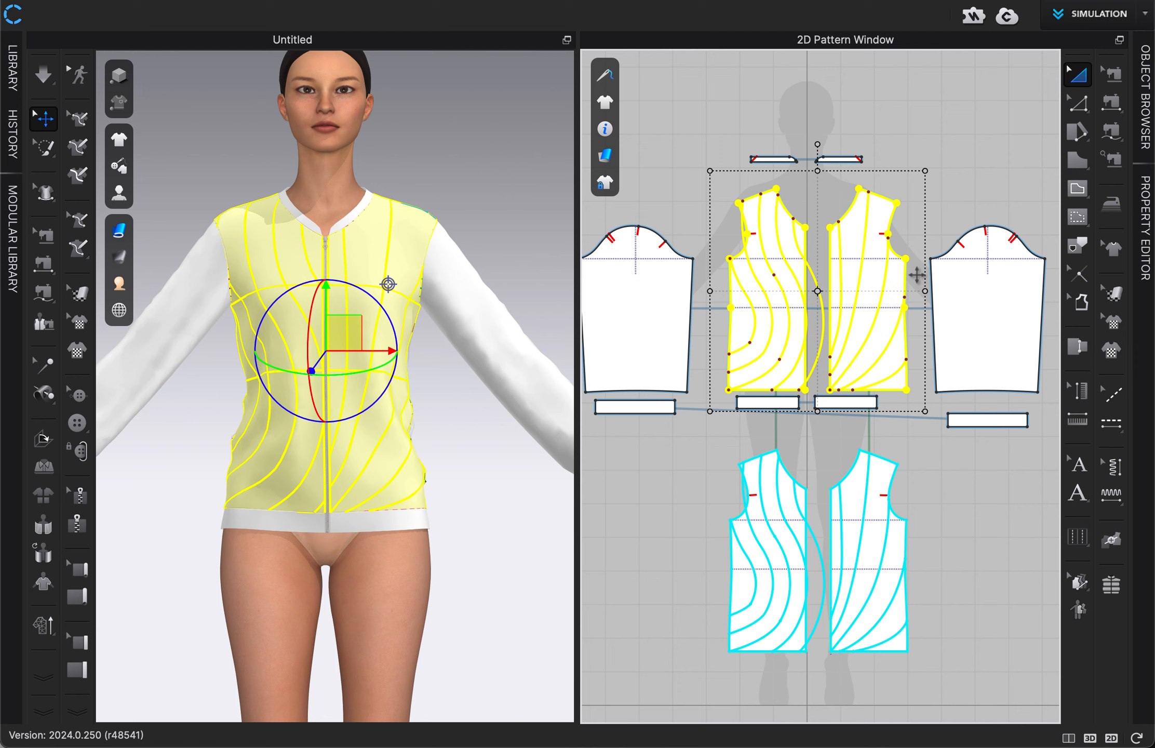
click(1147, 218)
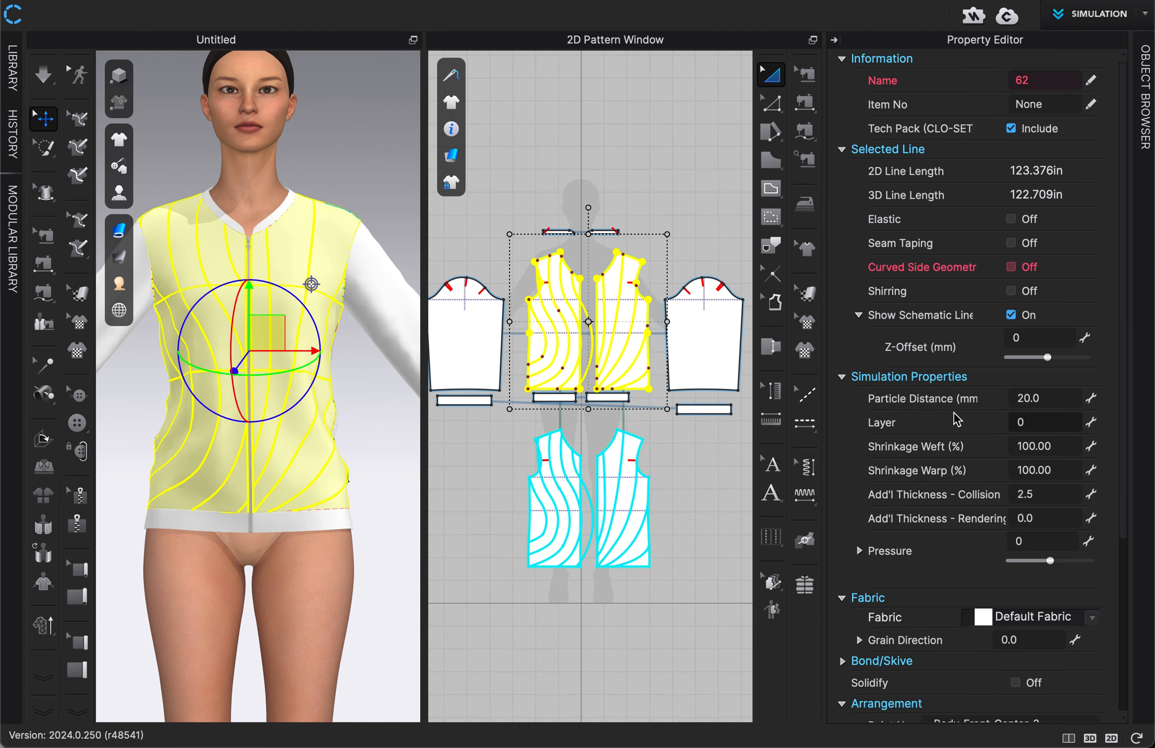
click(861, 552)
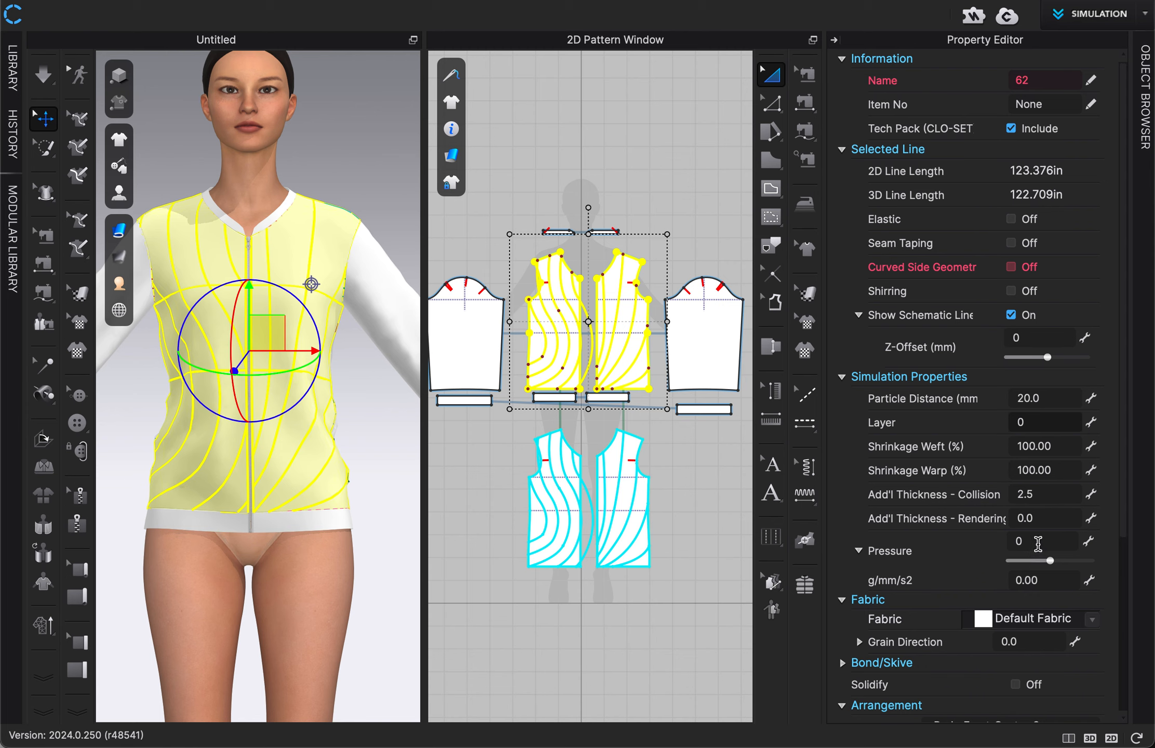
click(1038, 543)
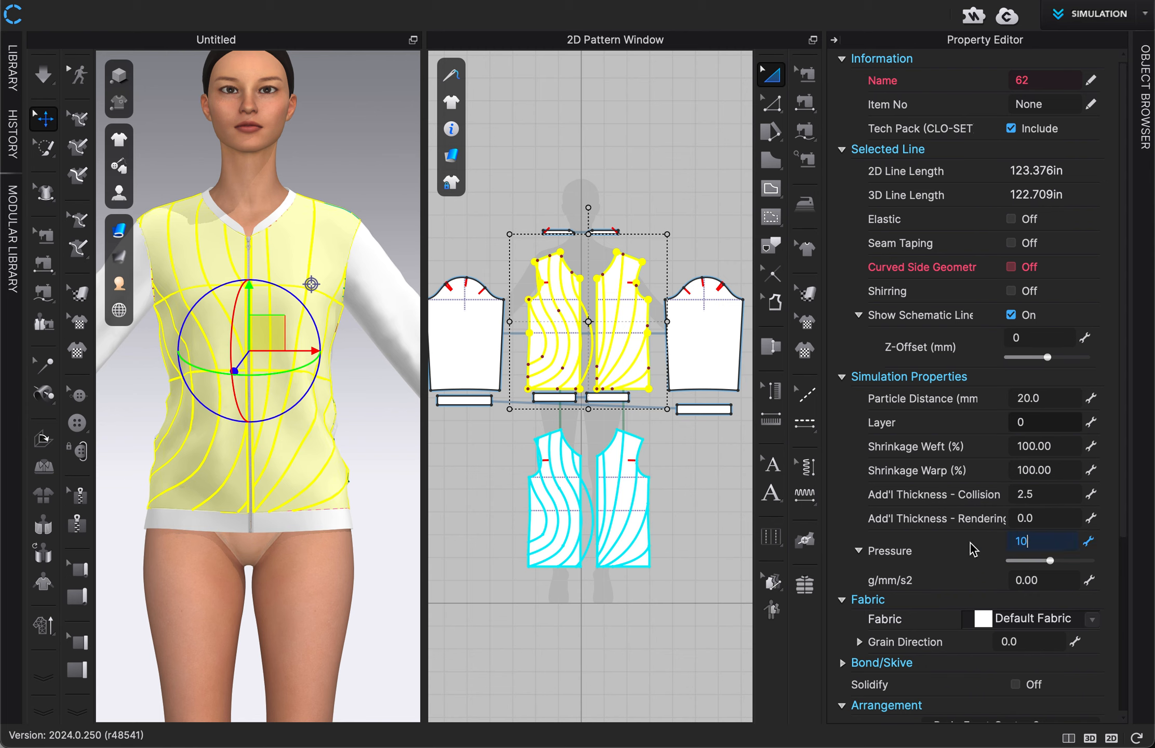
key(Return)
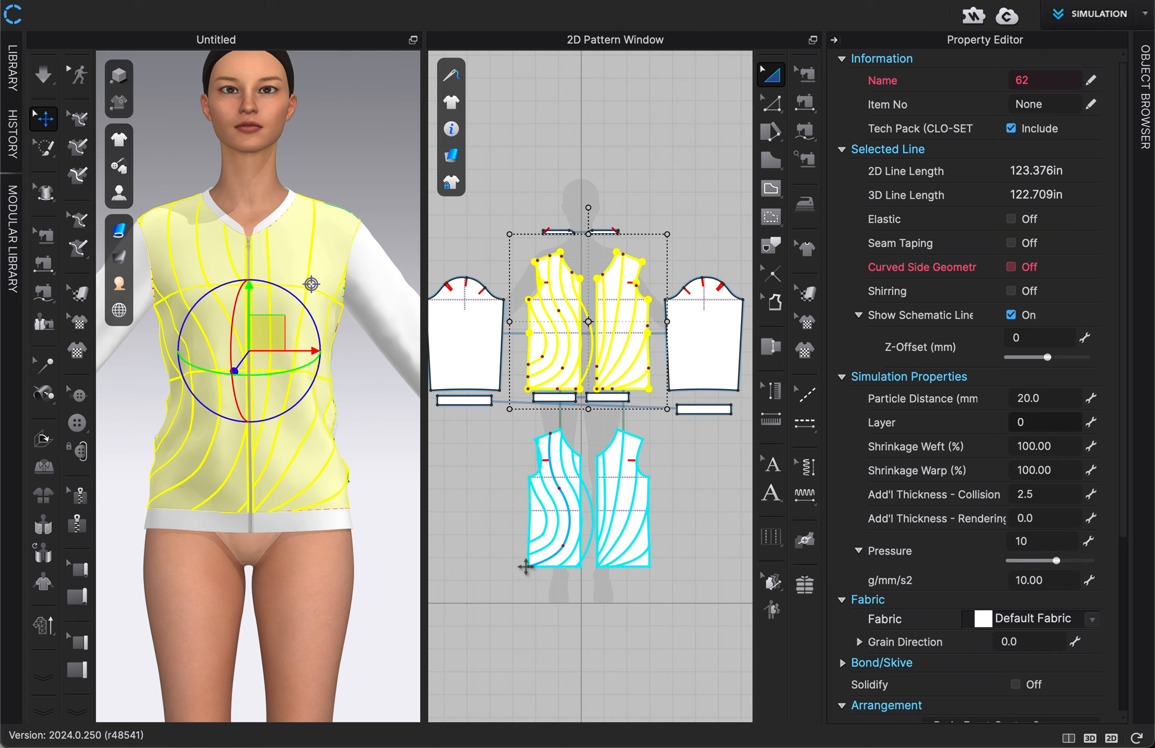
Step: Set the simulation pressure of both under-layer front clones to -10
click(535, 540)
click(538, 517)
shift+click(639, 486)
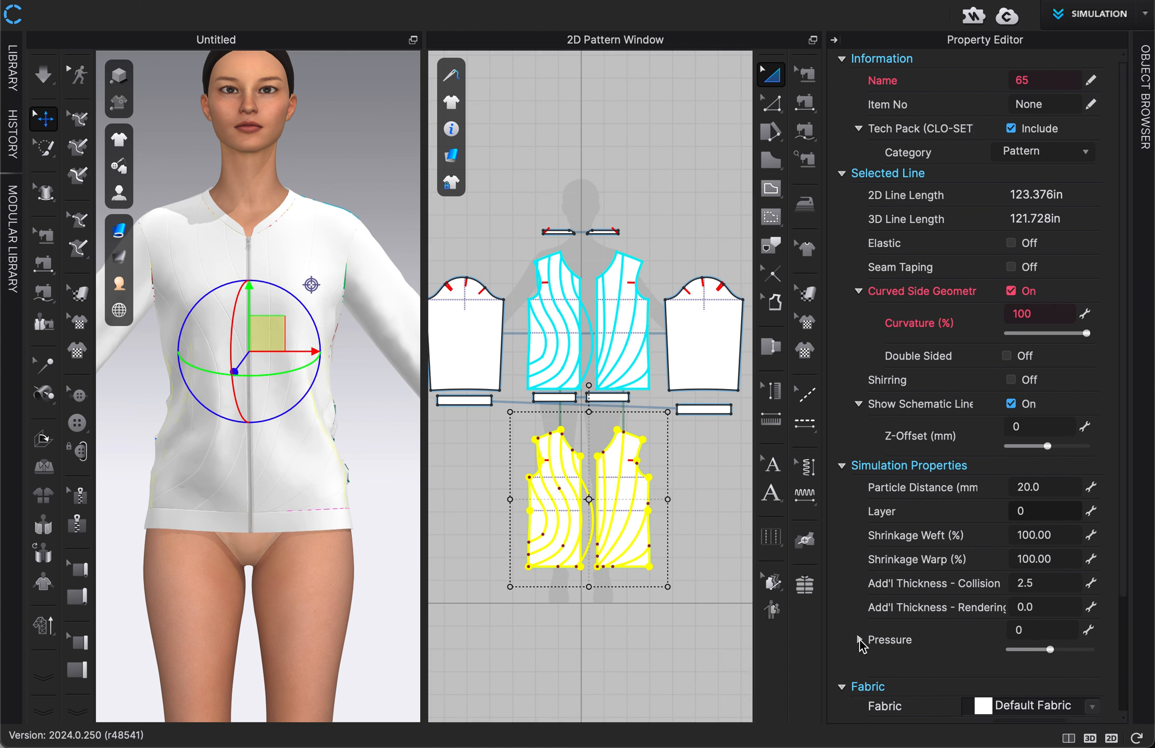
scroll(859, 644, down, 3)
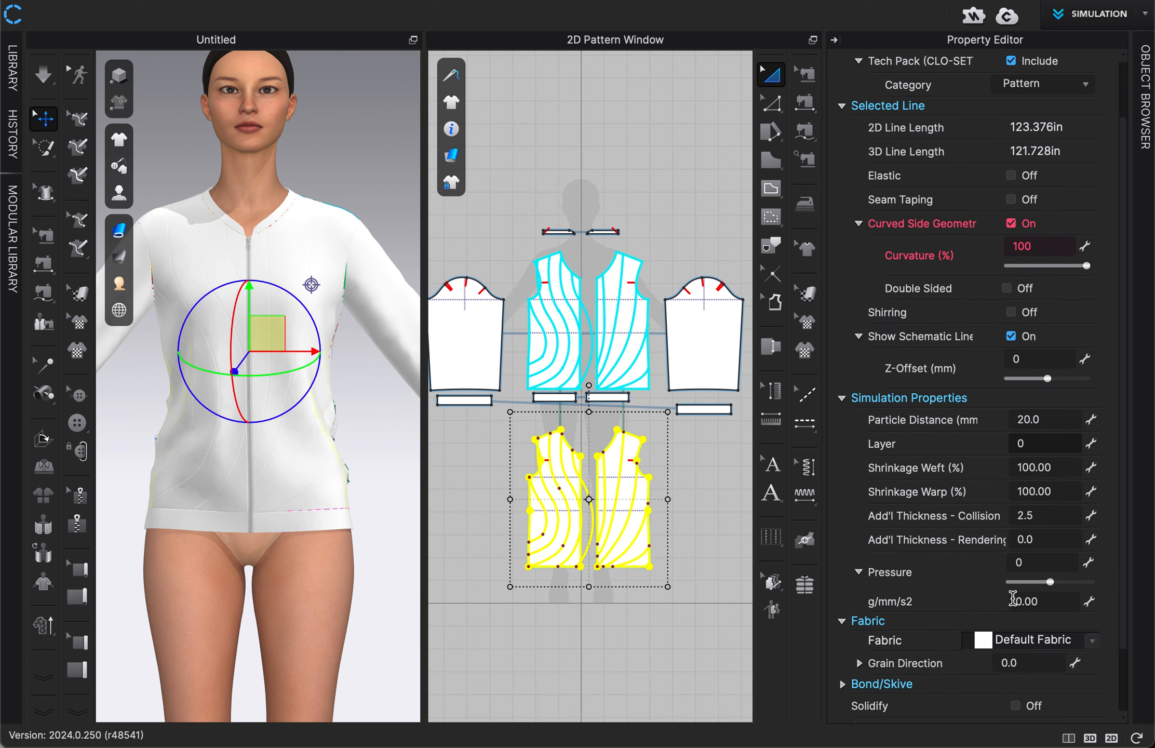
click(1039, 559)
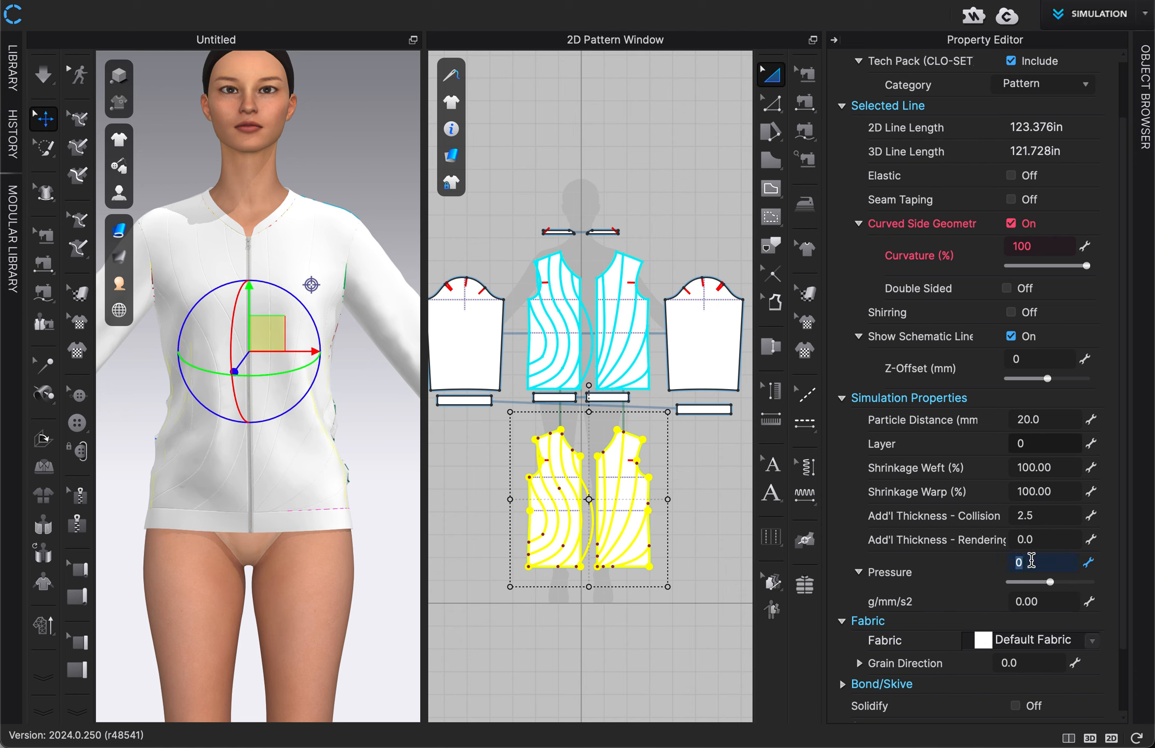
text(-10)
click(611, 626)
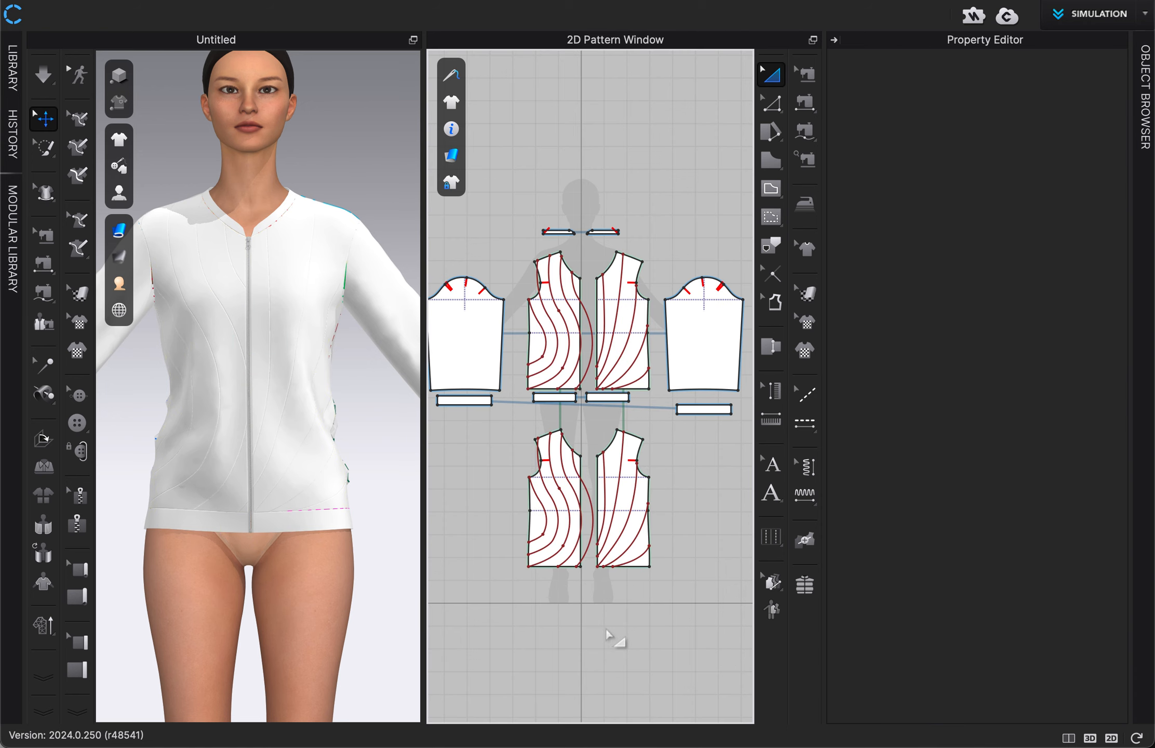
click(833, 39)
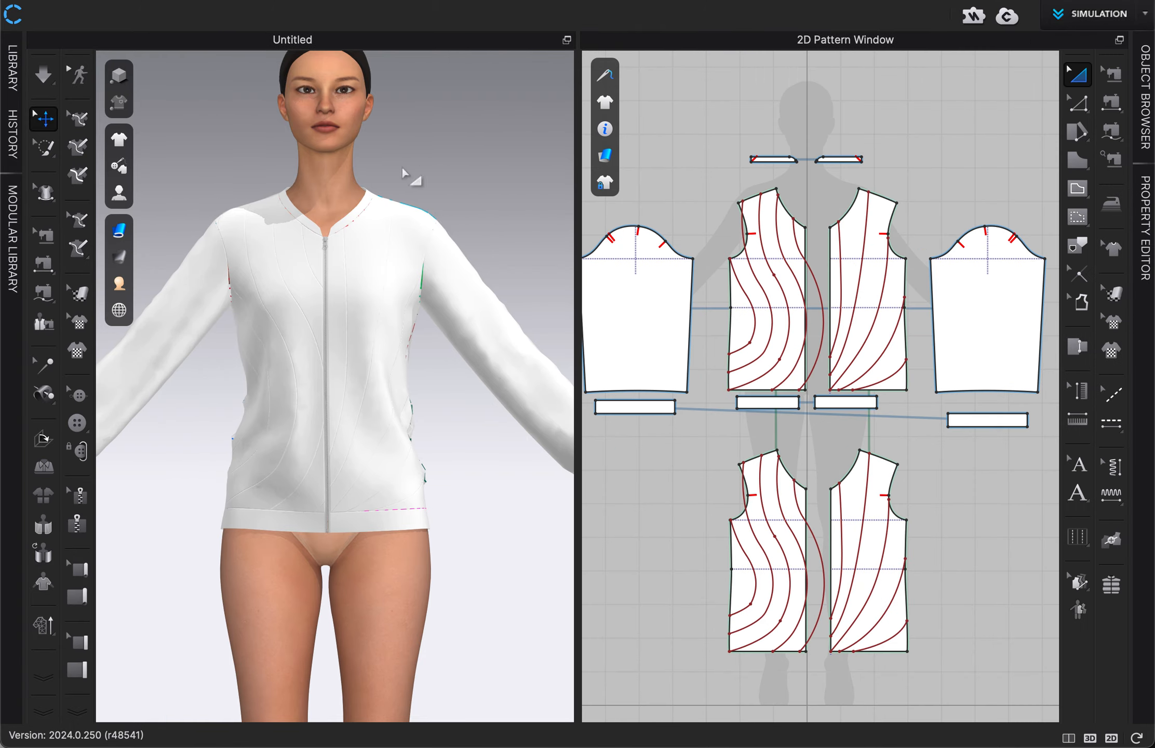
Step: Simulate the jacket despite the seamline warning and pull its front outward at the avatar's left side to settle the fabric
scroll(434, 172, up, 5)
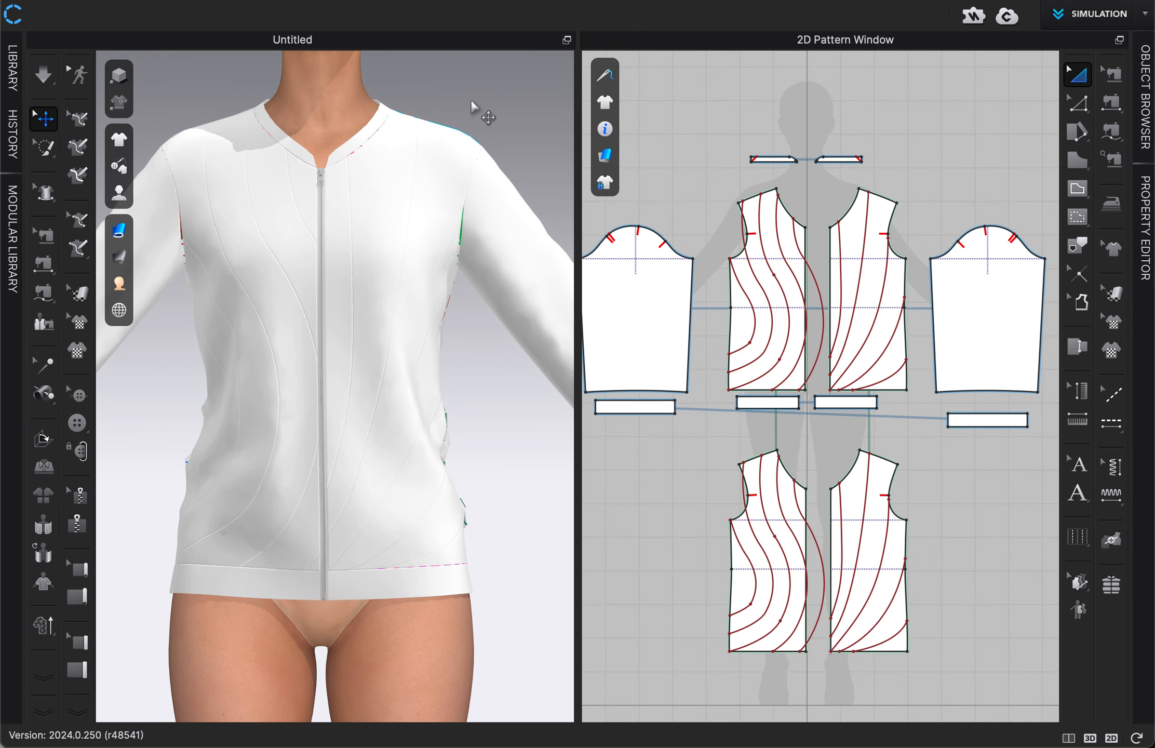
key(space)
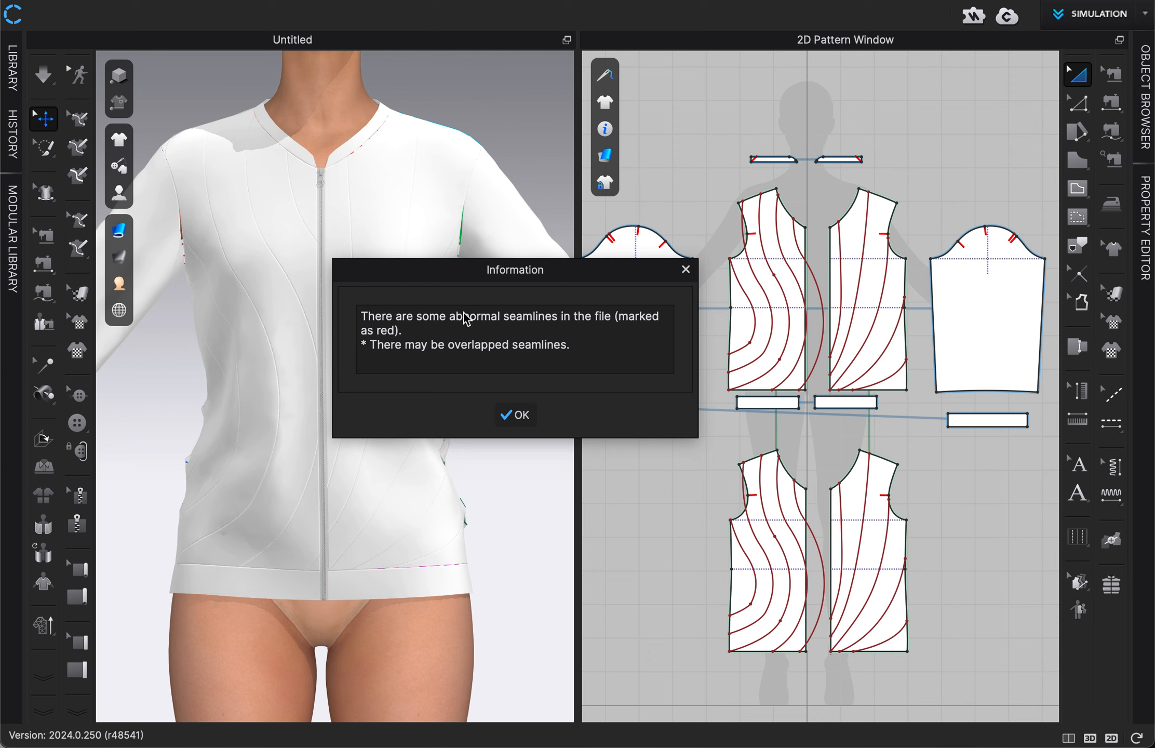
click(516, 414)
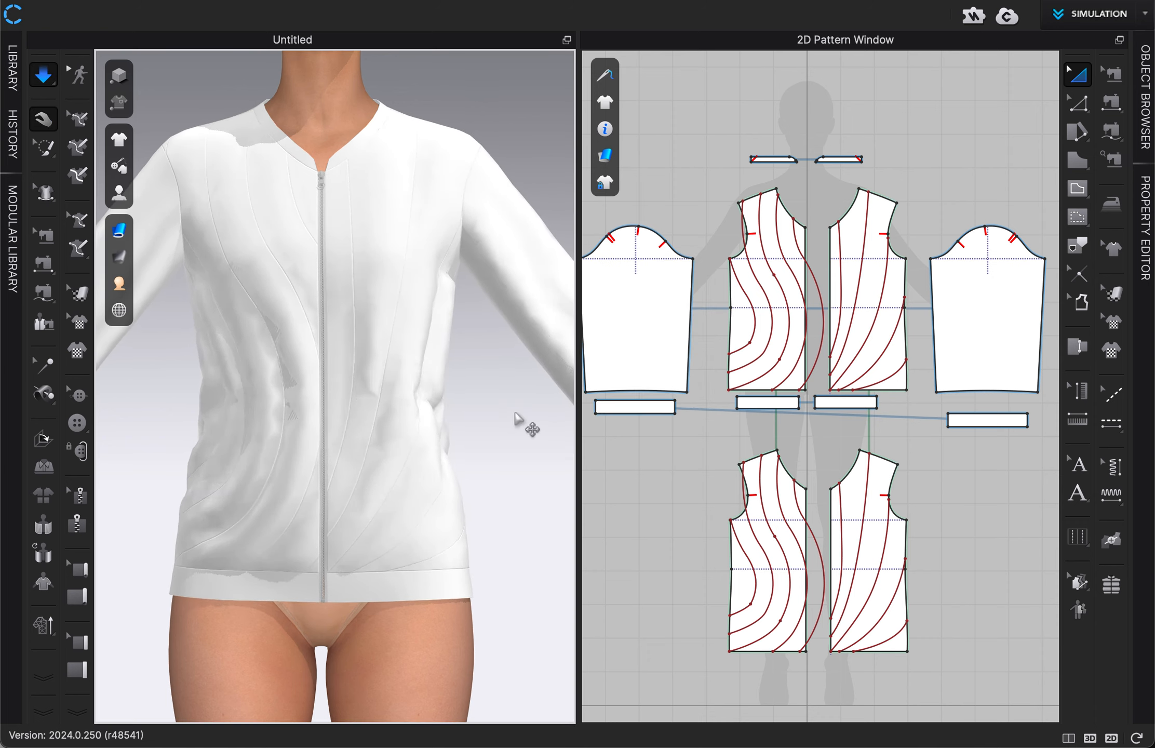
click(460, 481)
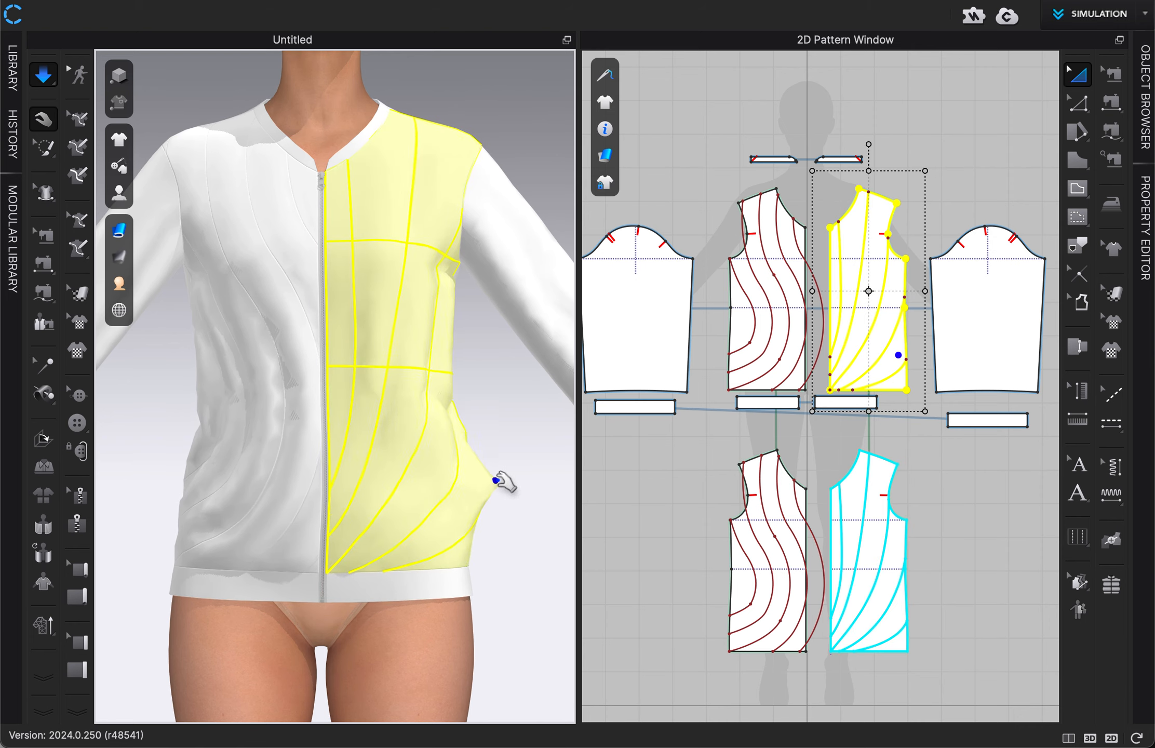
click(514, 477)
scroll(486, 489, up, 3)
right_drag(486, 488, 528, 496)
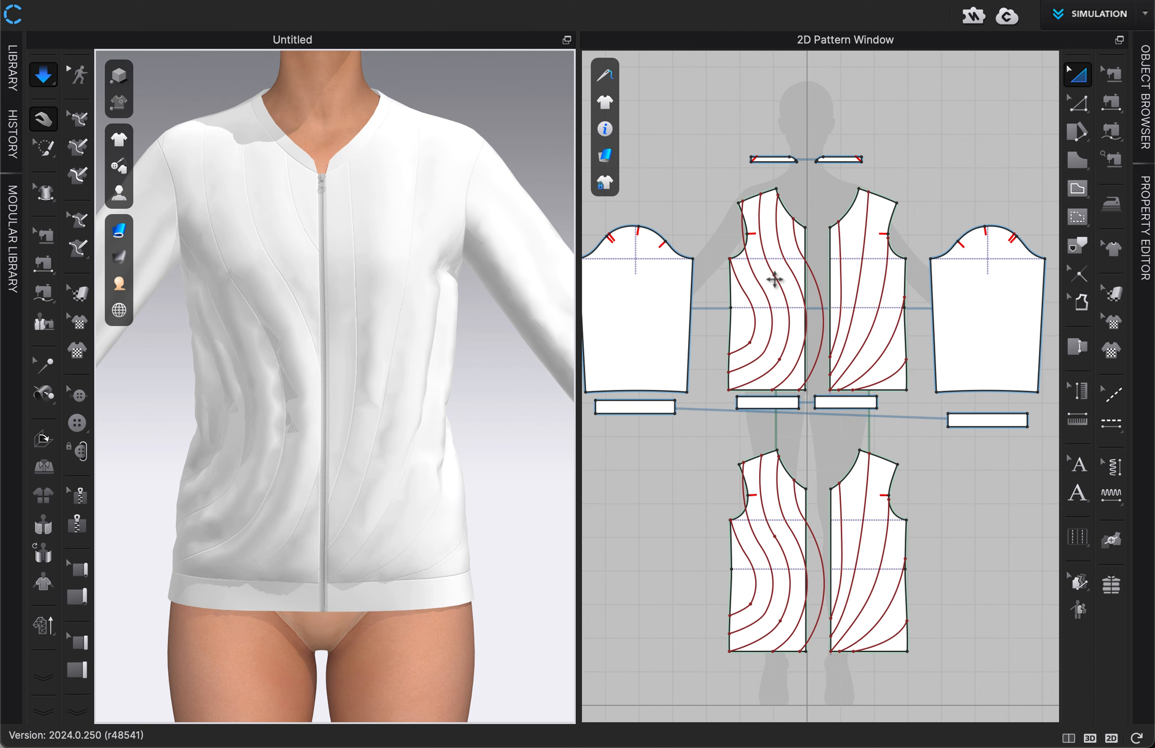
Step: Raise the simulation pressure of both original front panels to 20
click(740, 309)
shift+click(884, 229)
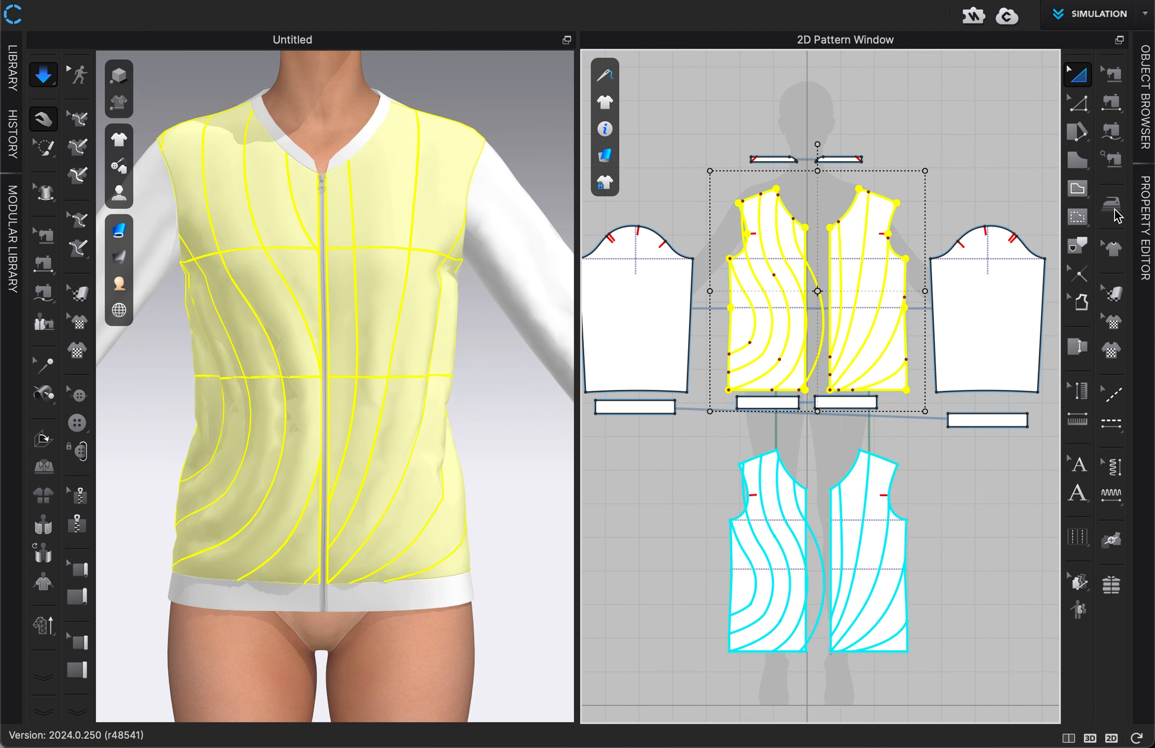
click(1146, 229)
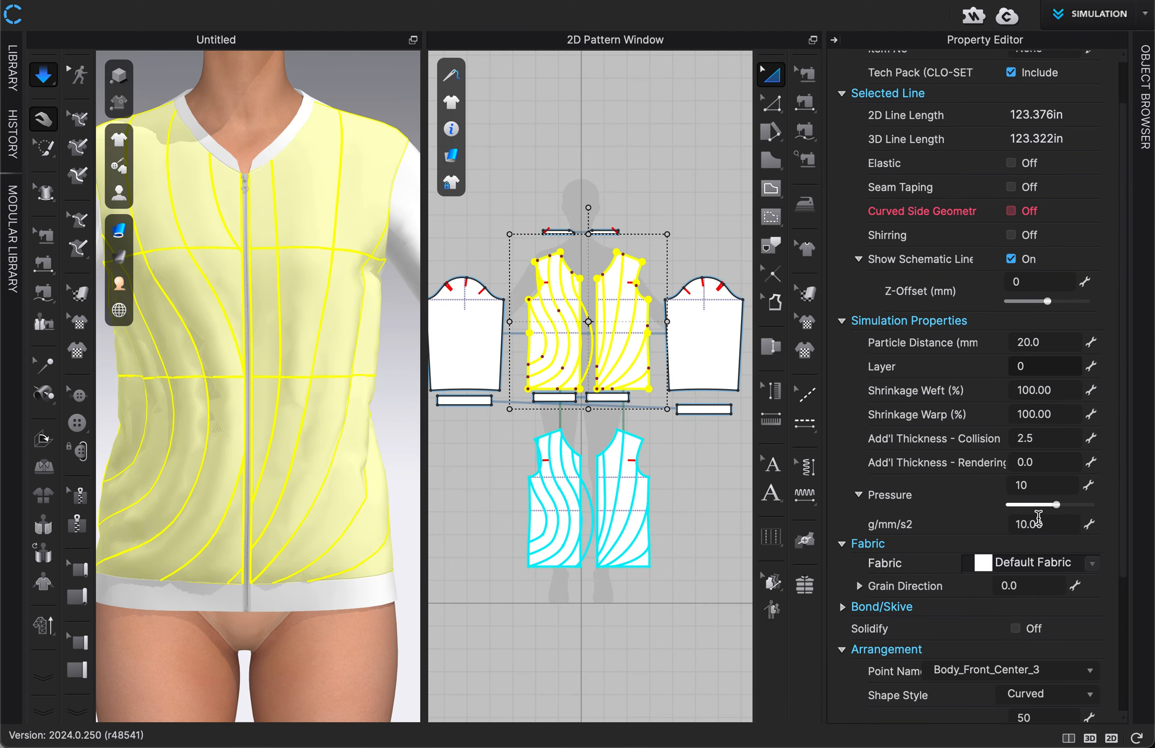
click(1038, 485)
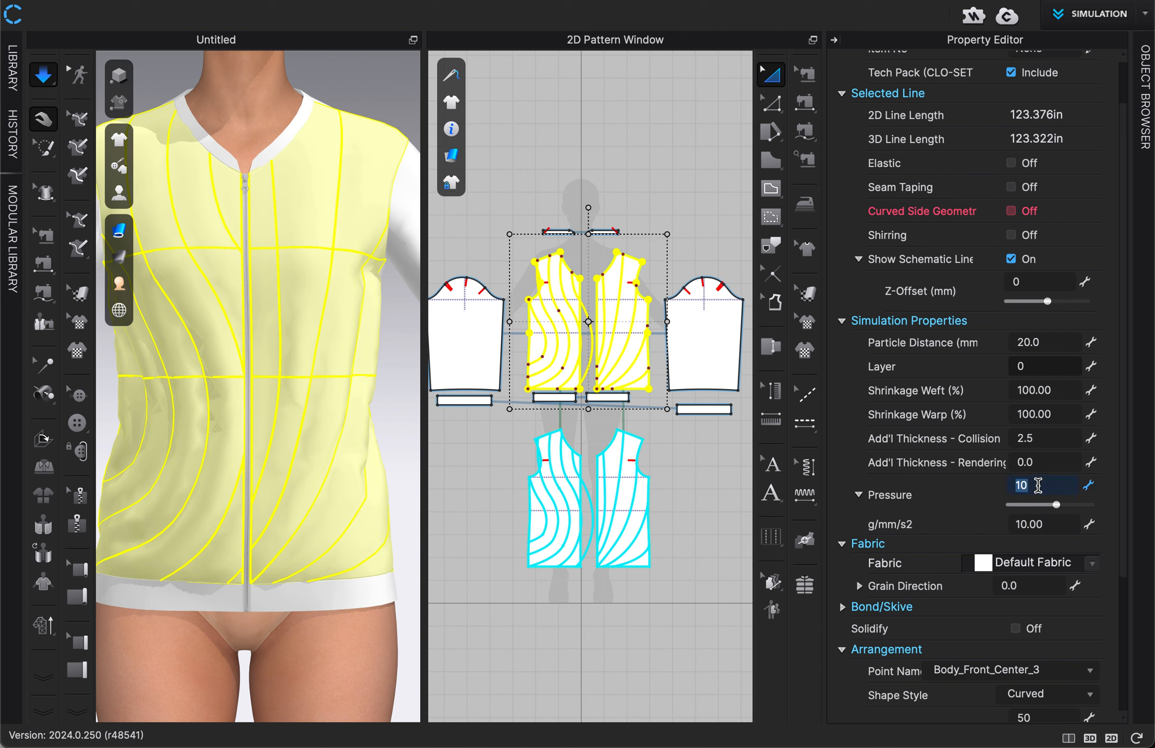
text(20)
key(Return)
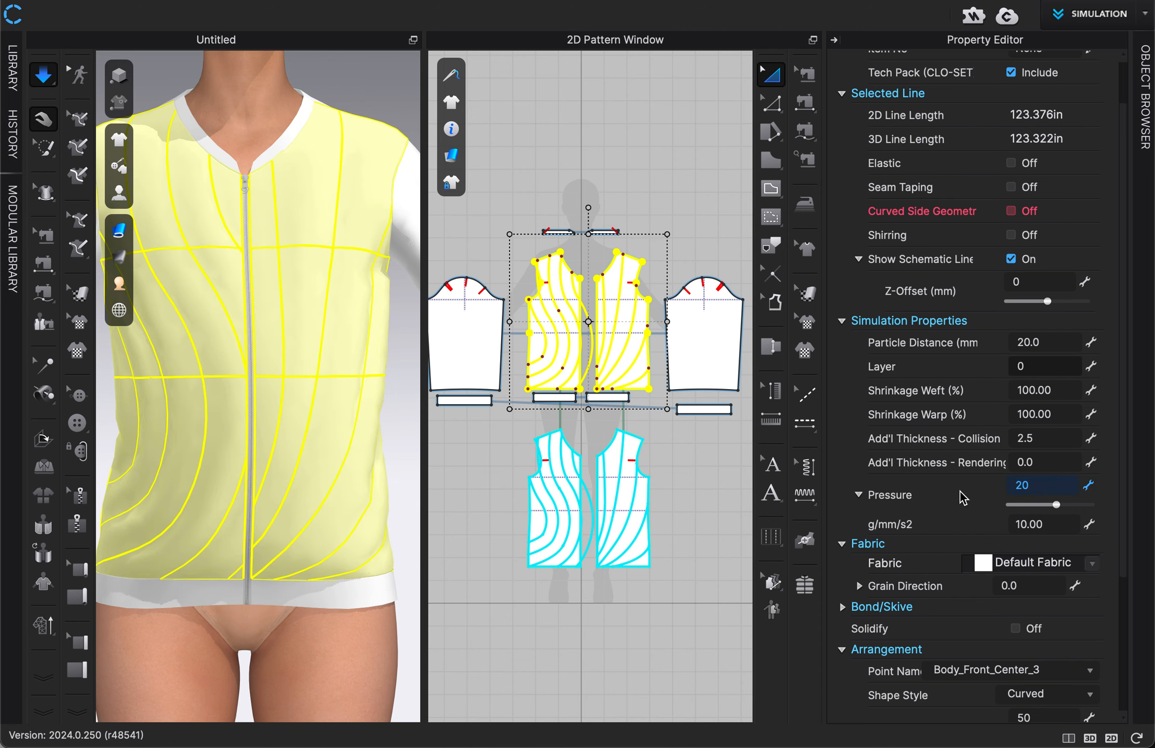
Step: Change the simulation pressure of both under-layer front clones to -20
click(647, 533)
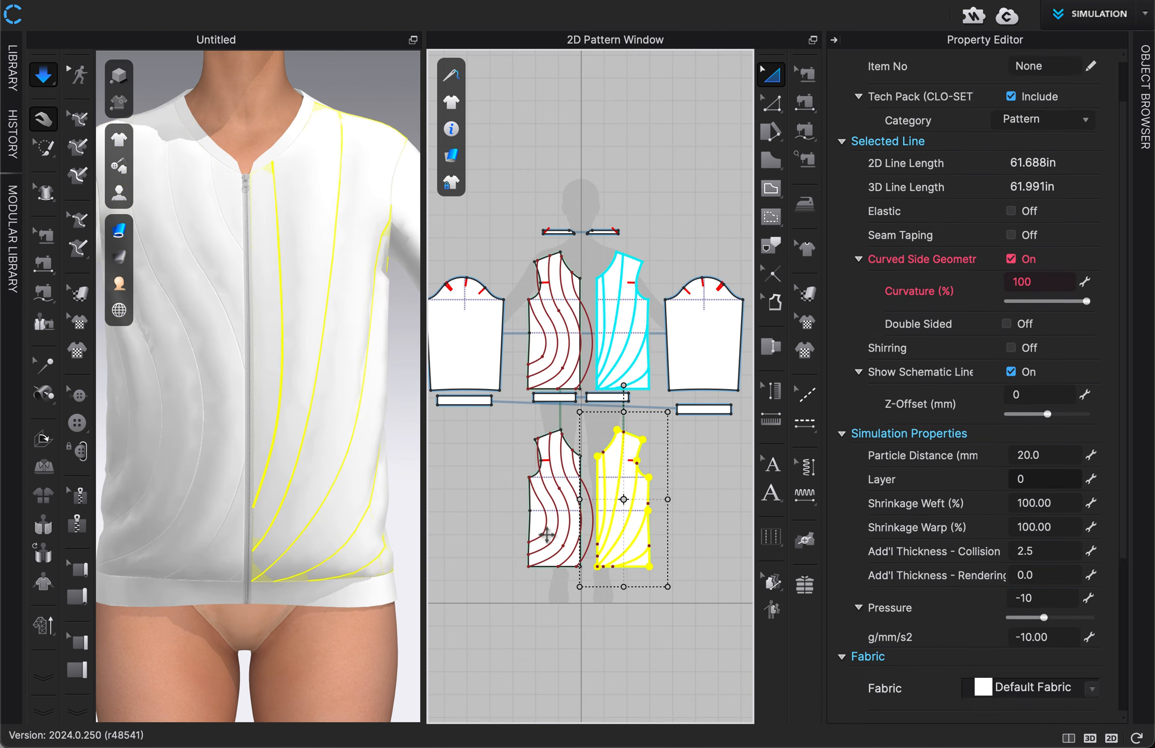
shift+click(532, 527)
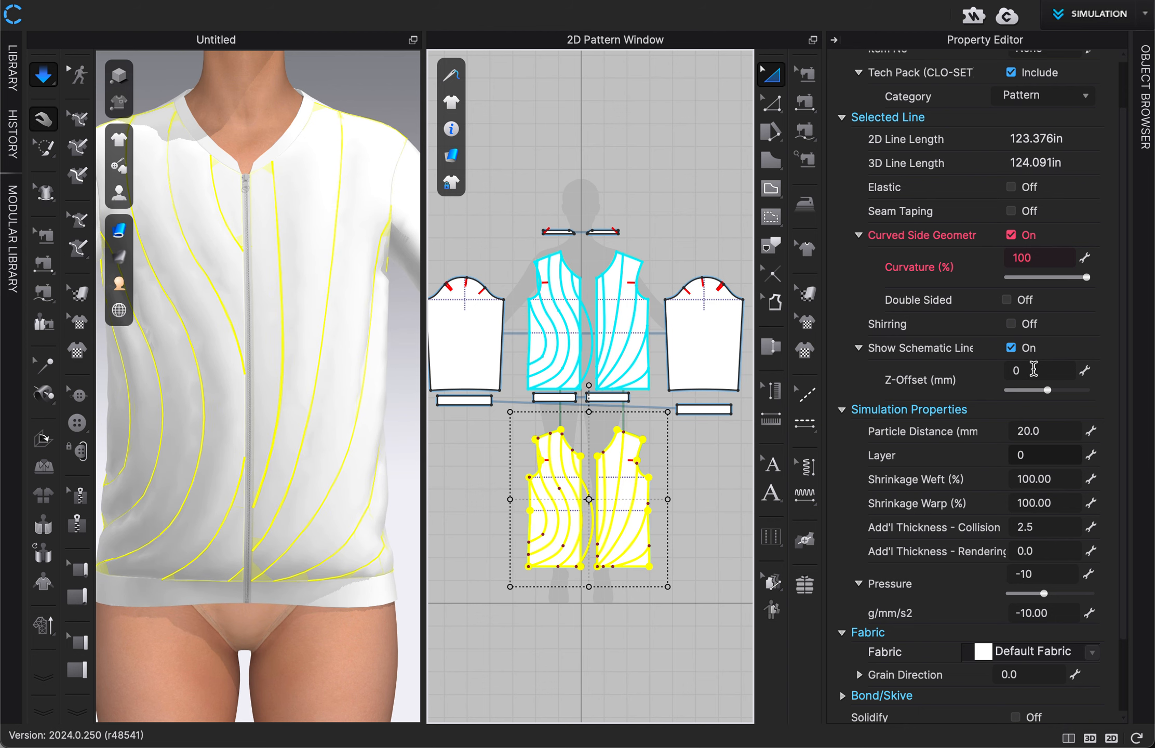
double_click(1026, 573)
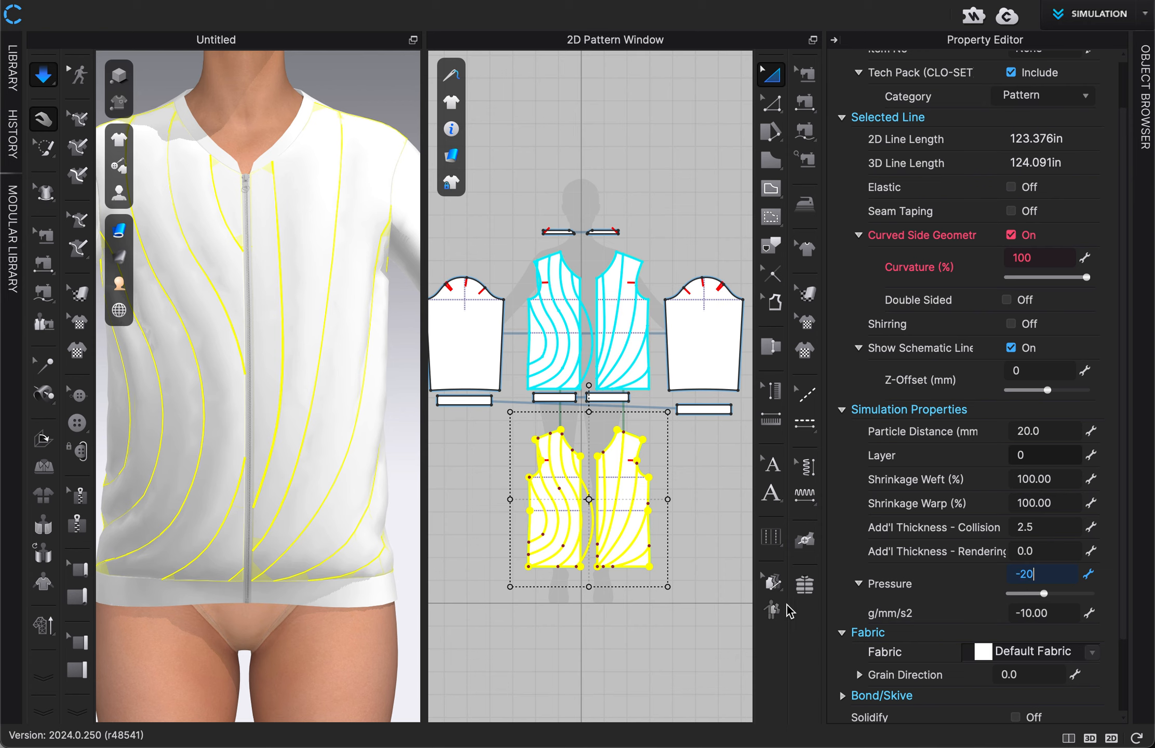
click(738, 625)
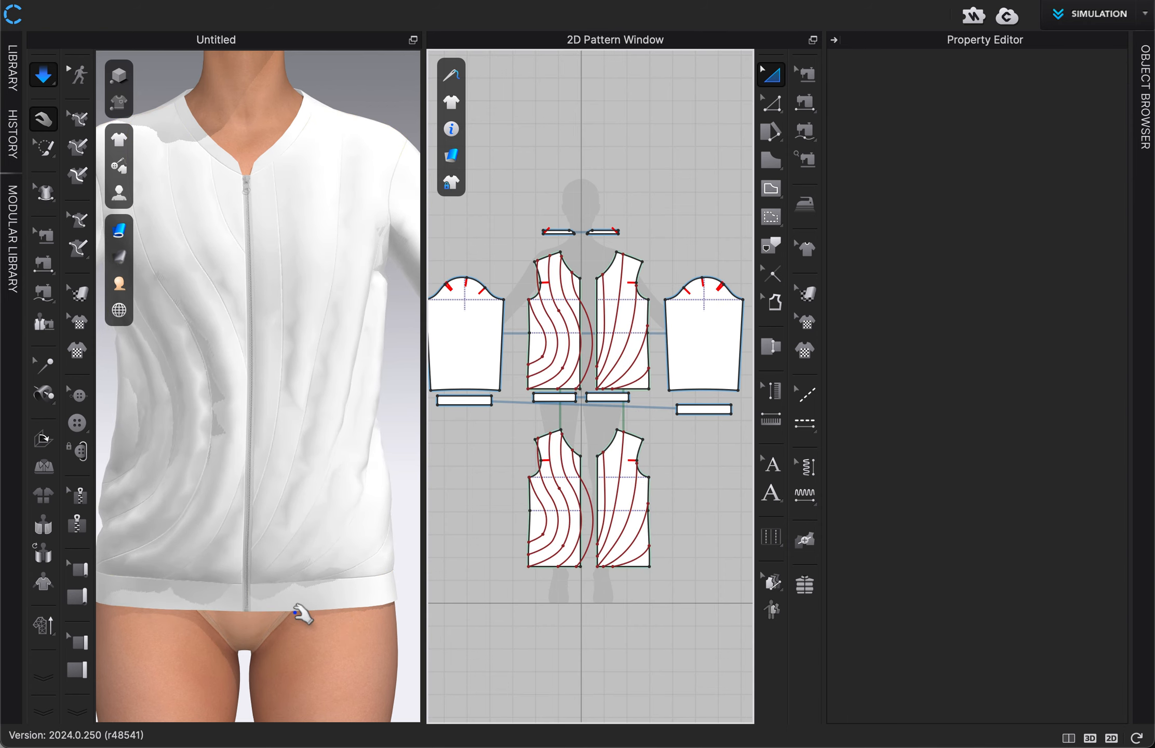
click(834, 40)
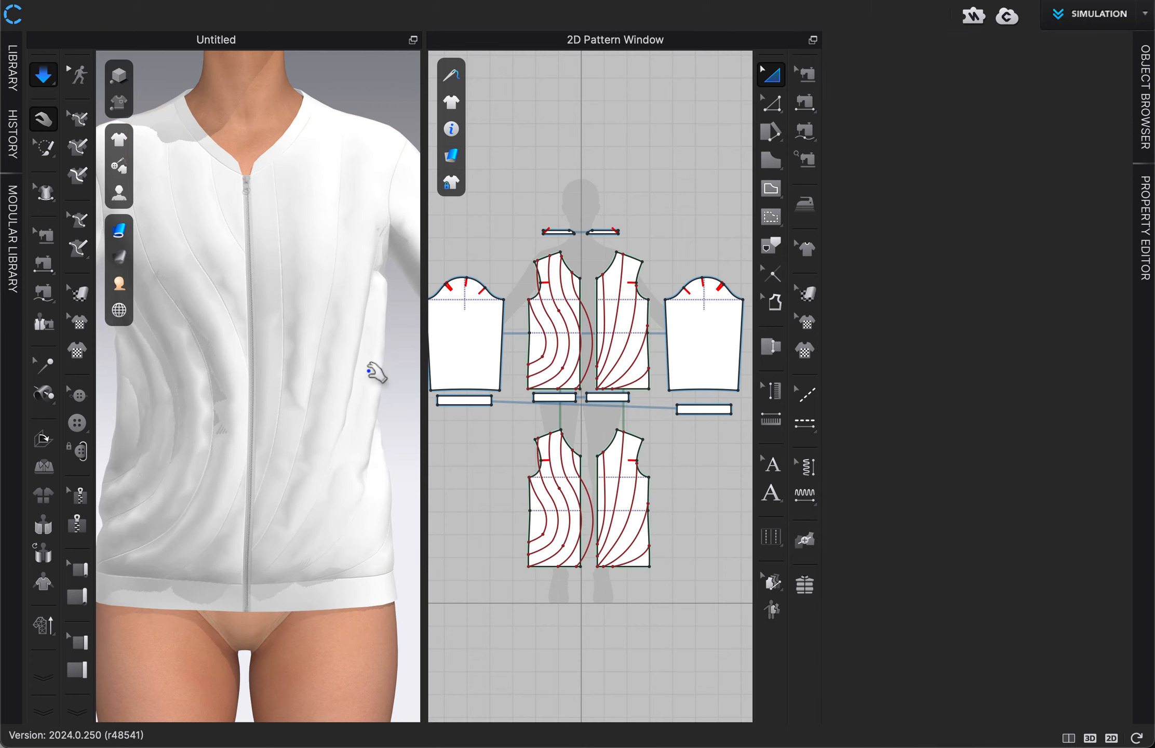
Step: Stop the simulation and apply Hi-Res properties with 5 mm particle distance, 1 mm collision thickness, 0 mm skin offset and Fitting quality
right_drag(483, 405, 459, 415)
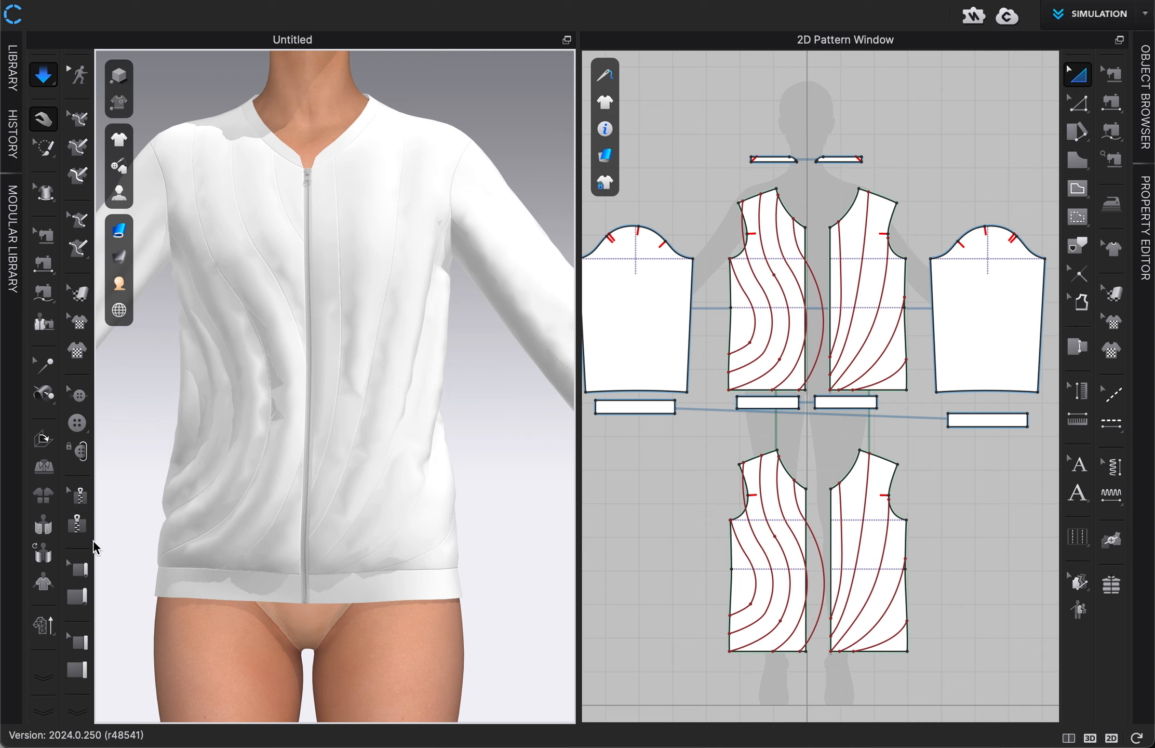
key(space)
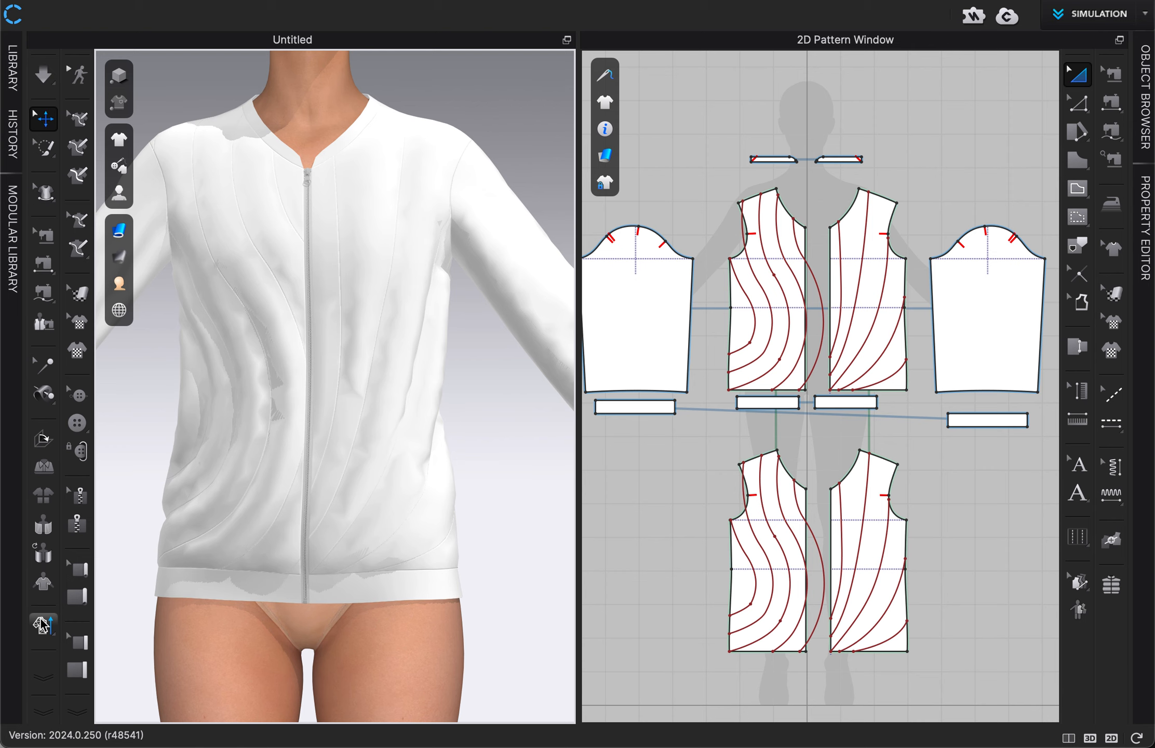
click(41, 626)
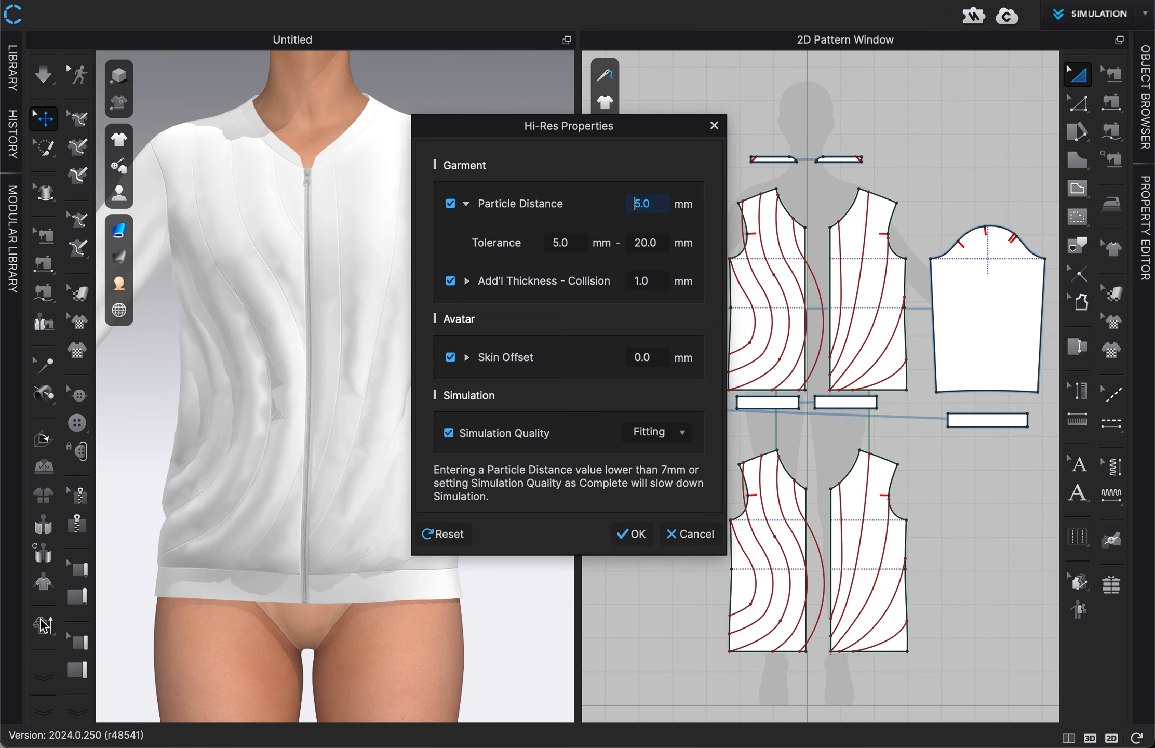
click(626, 531)
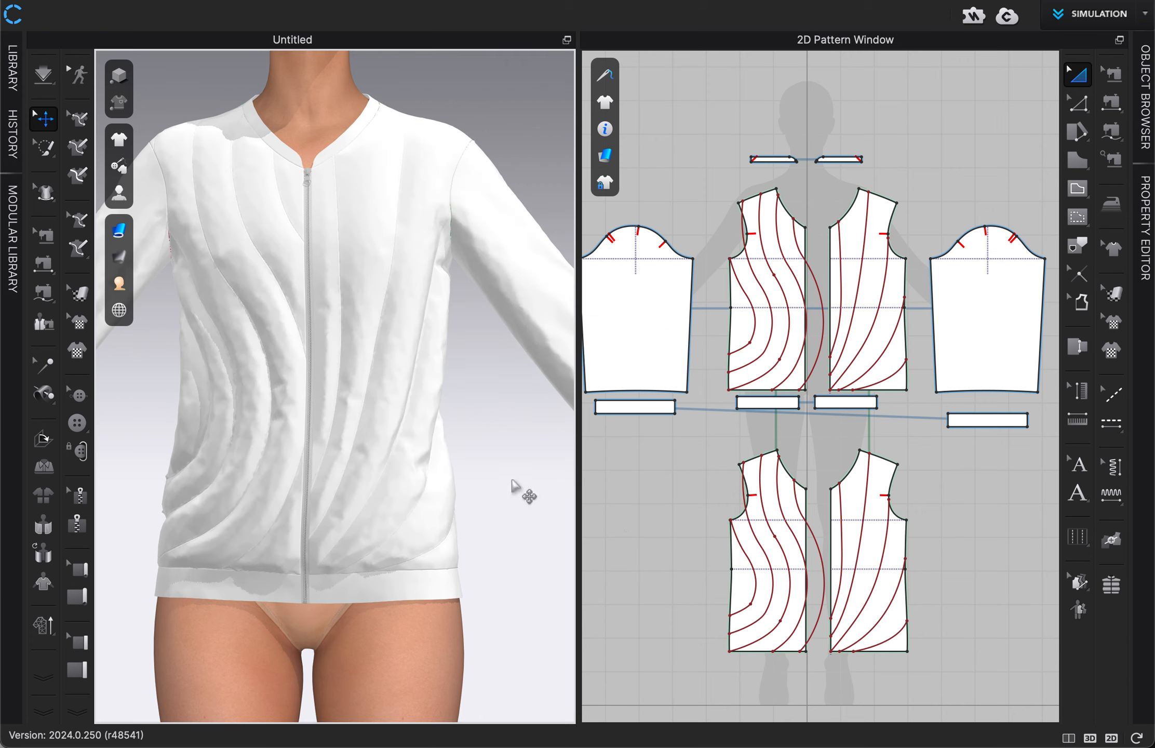
Step: Simulate the jacket at high resolution until the front channels puff out, stop the simulation and inspect the quilting up close
key(space)
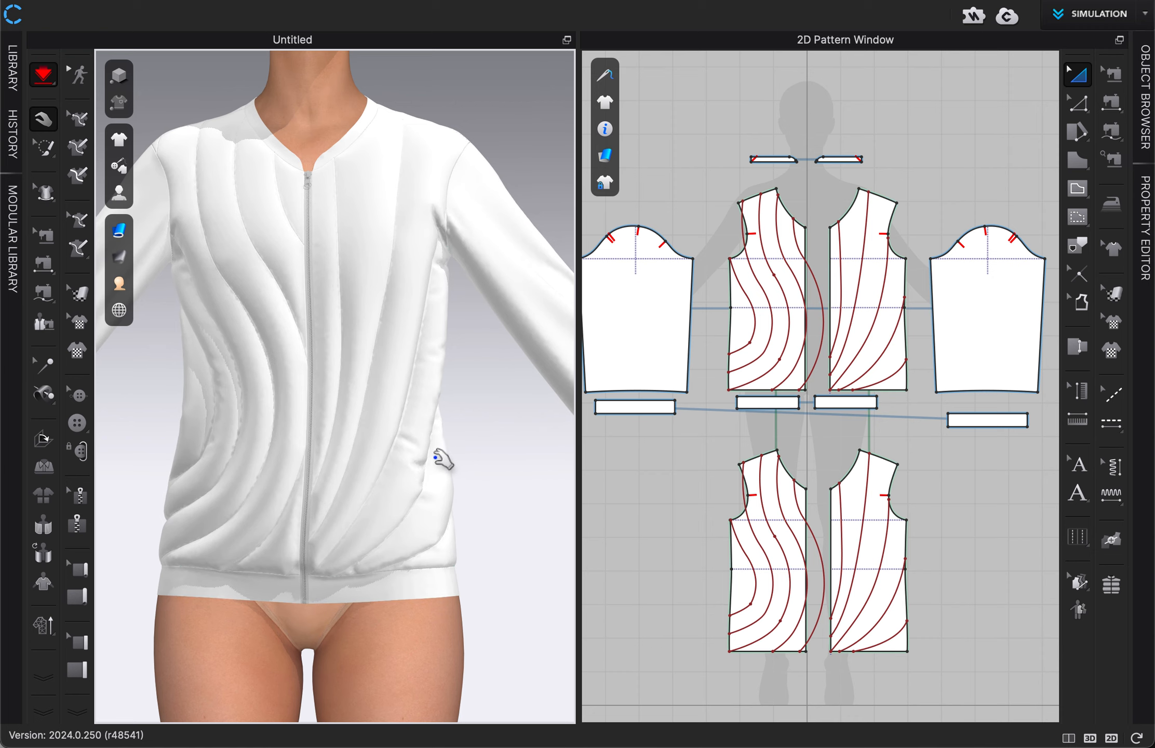
mouse_move(488, 454)
right_down()
mouse_move(433, 457)
mouse_move(498, 464)
mouse_move(395, 454)
mouse_move(478, 446)
mouse_move(490, 451)
mouse_move(482, 459)
mouse_move(466, 445)
mouse_move(494, 432)
mouse_move(480, 454)
right_up()
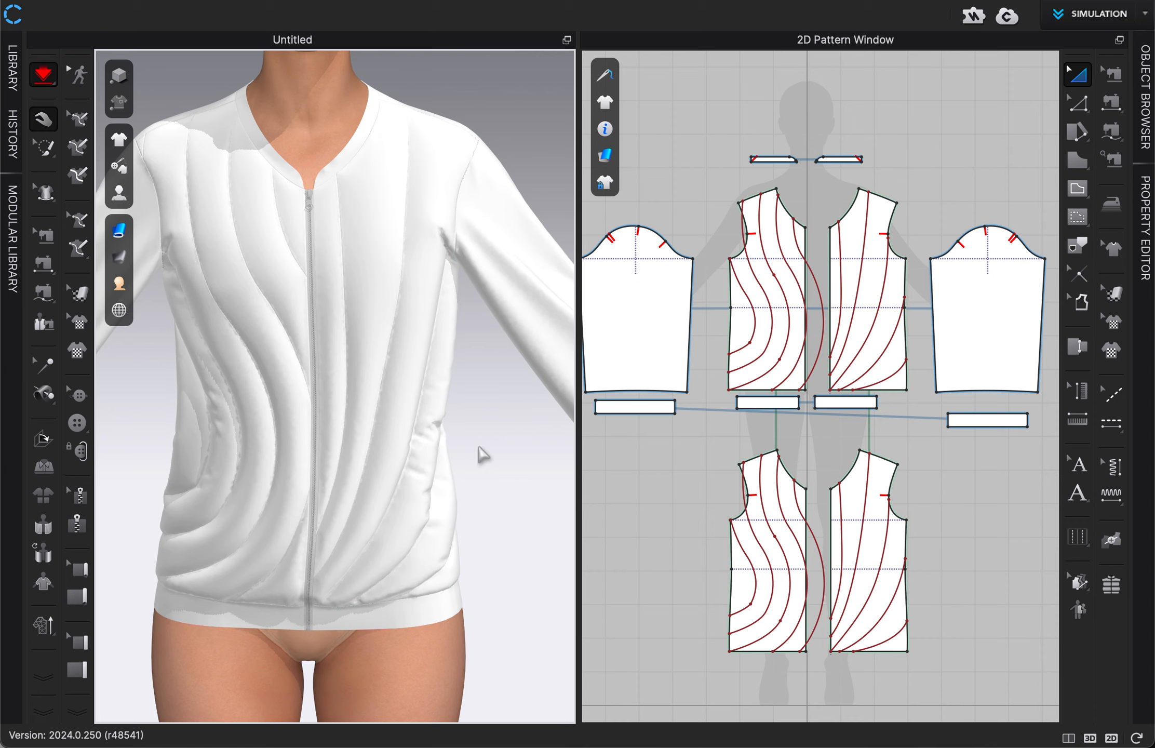
key(space)
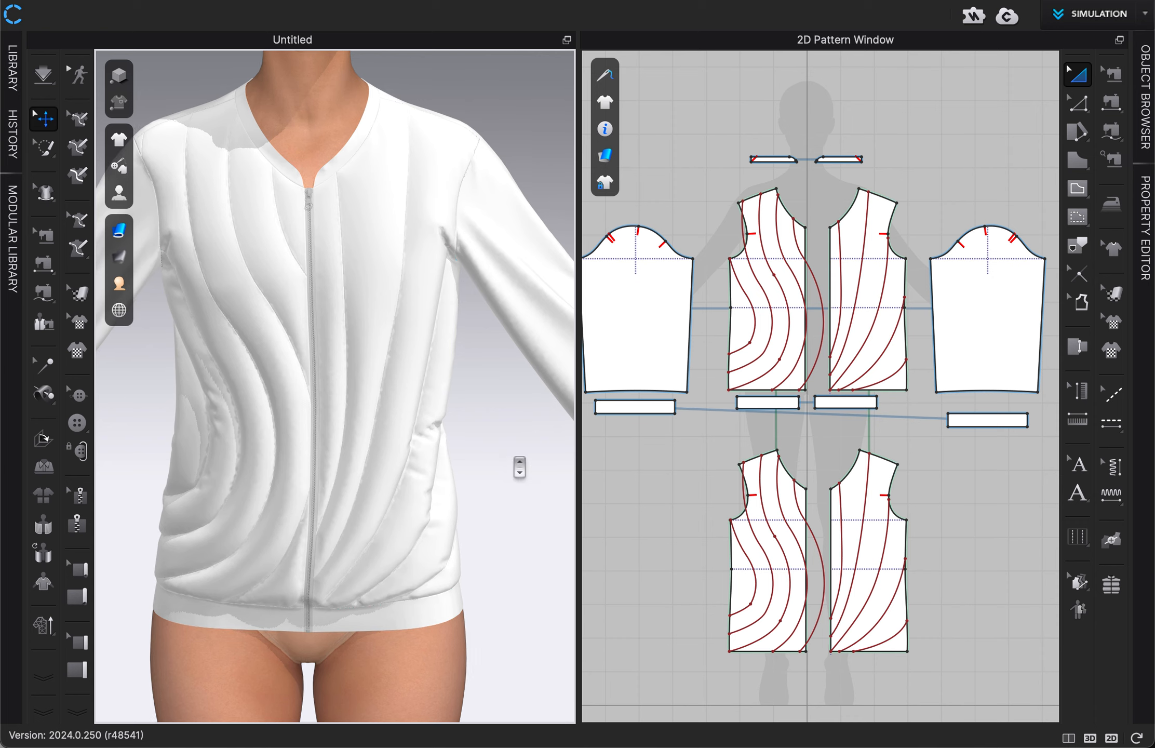
scroll(517, 463, up, 5)
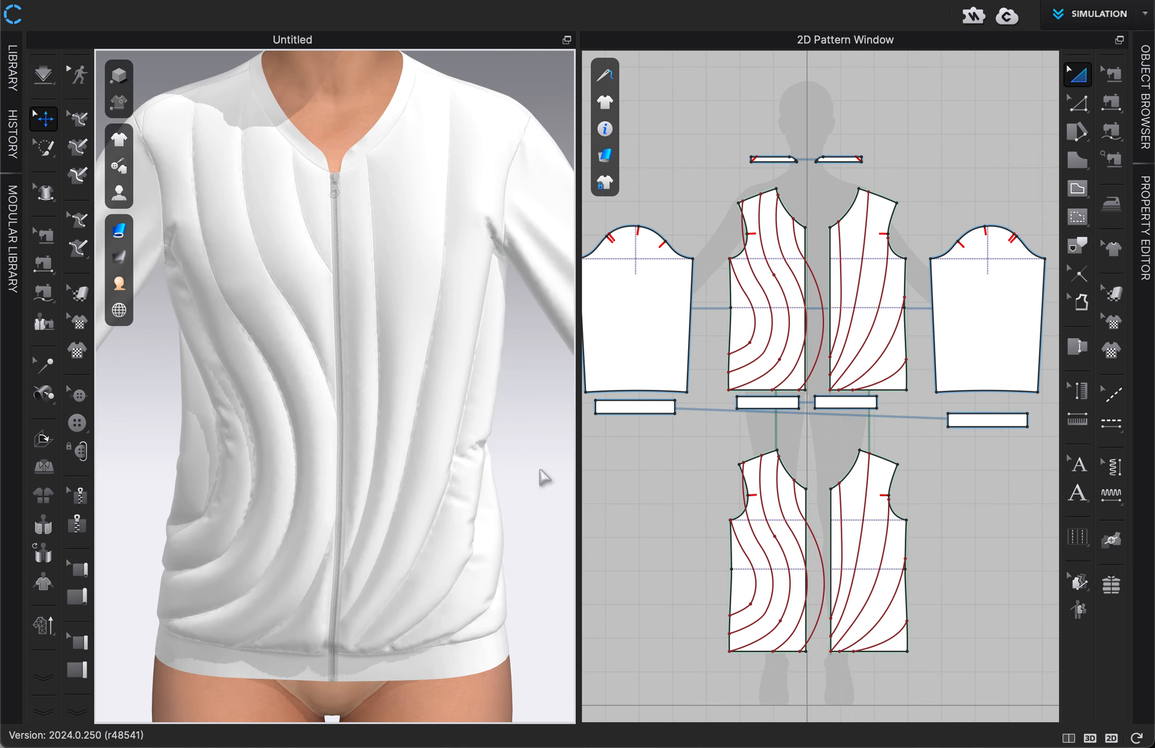
scroll(545, 476, up, 3)
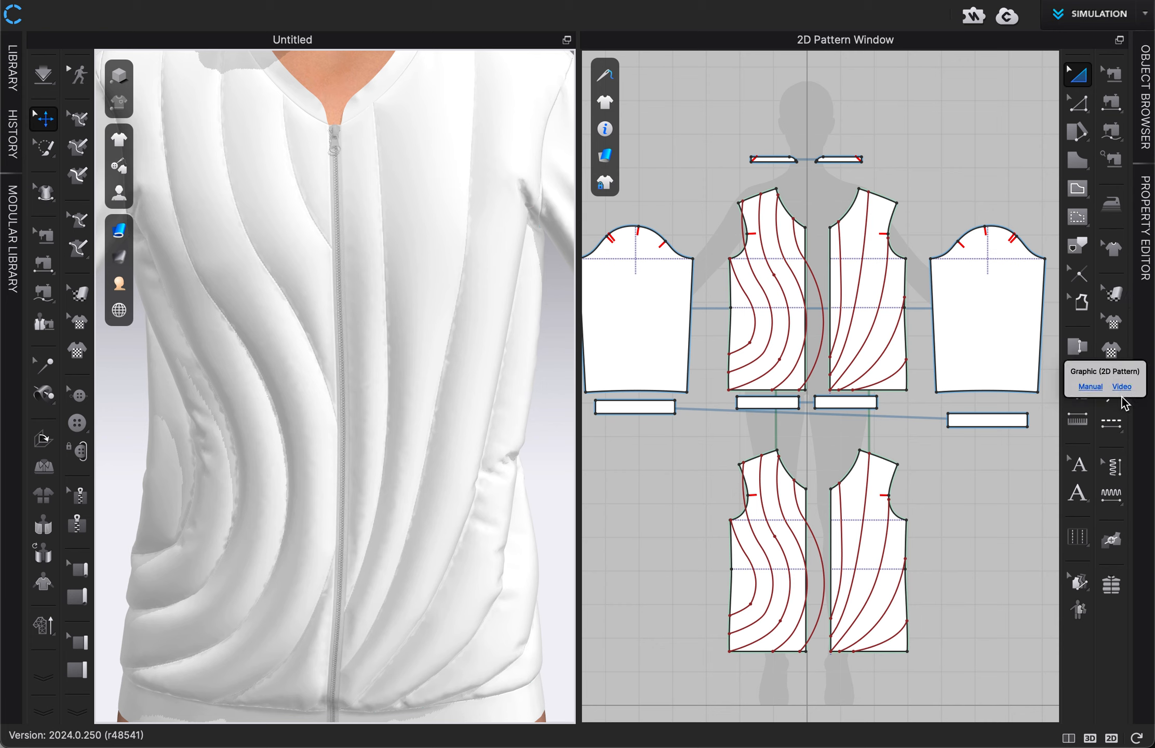
Step: Apply segment topstitching to all five internal lines on the original front panel with the fanned quilting lines
click(1117, 427)
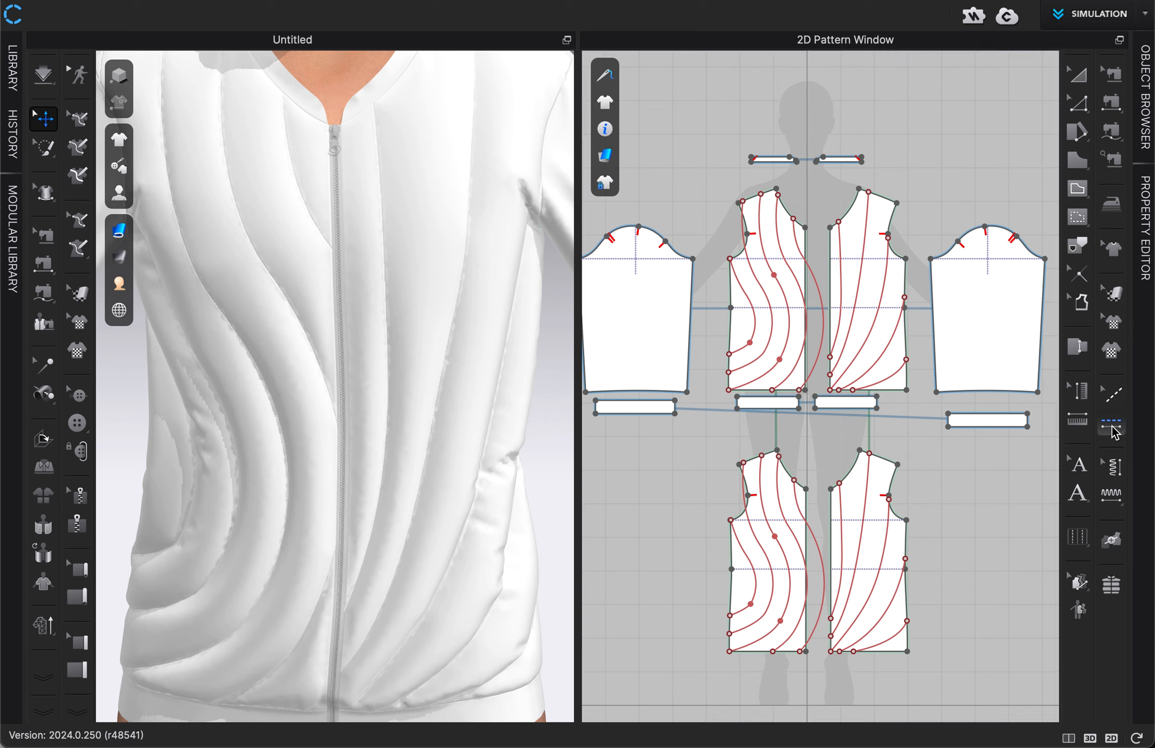
click(1113, 427)
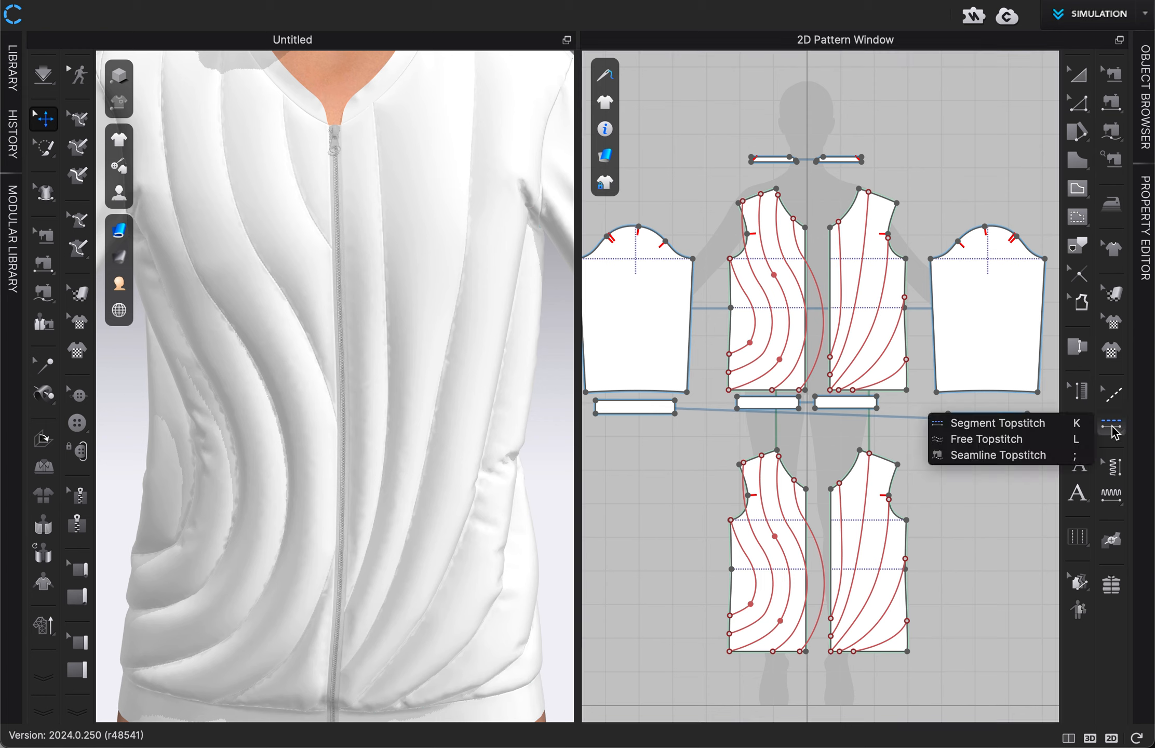
click(1015, 431)
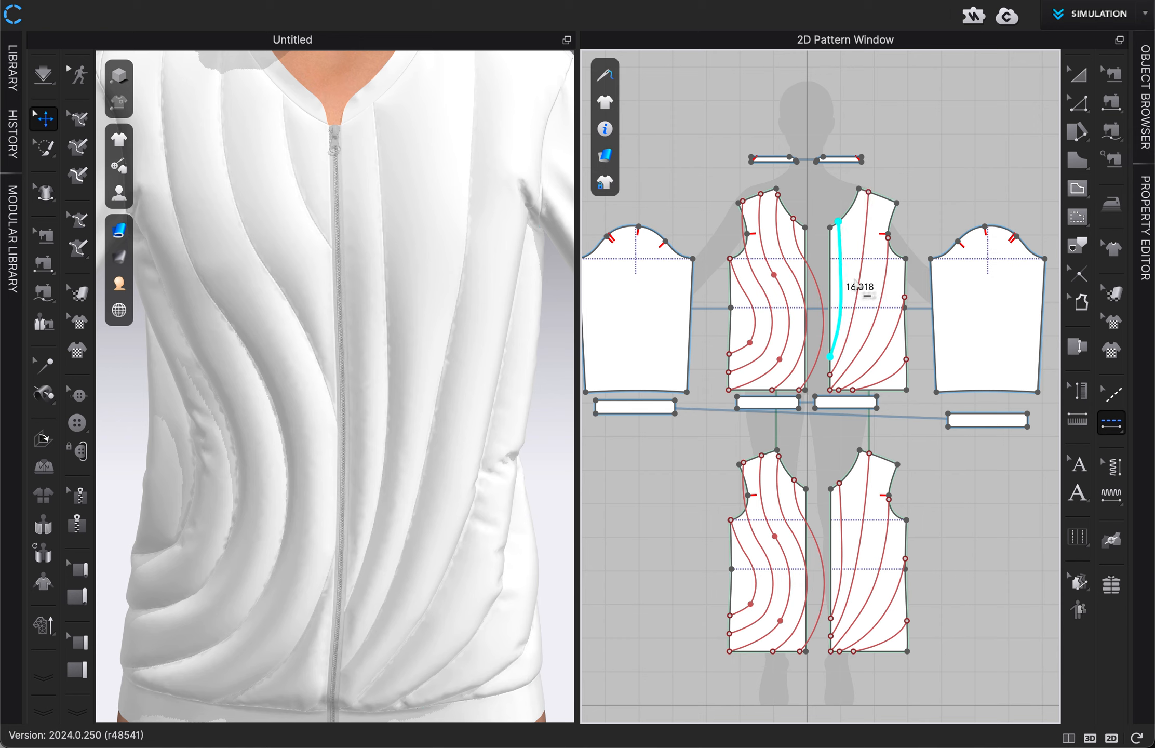
click(862, 277)
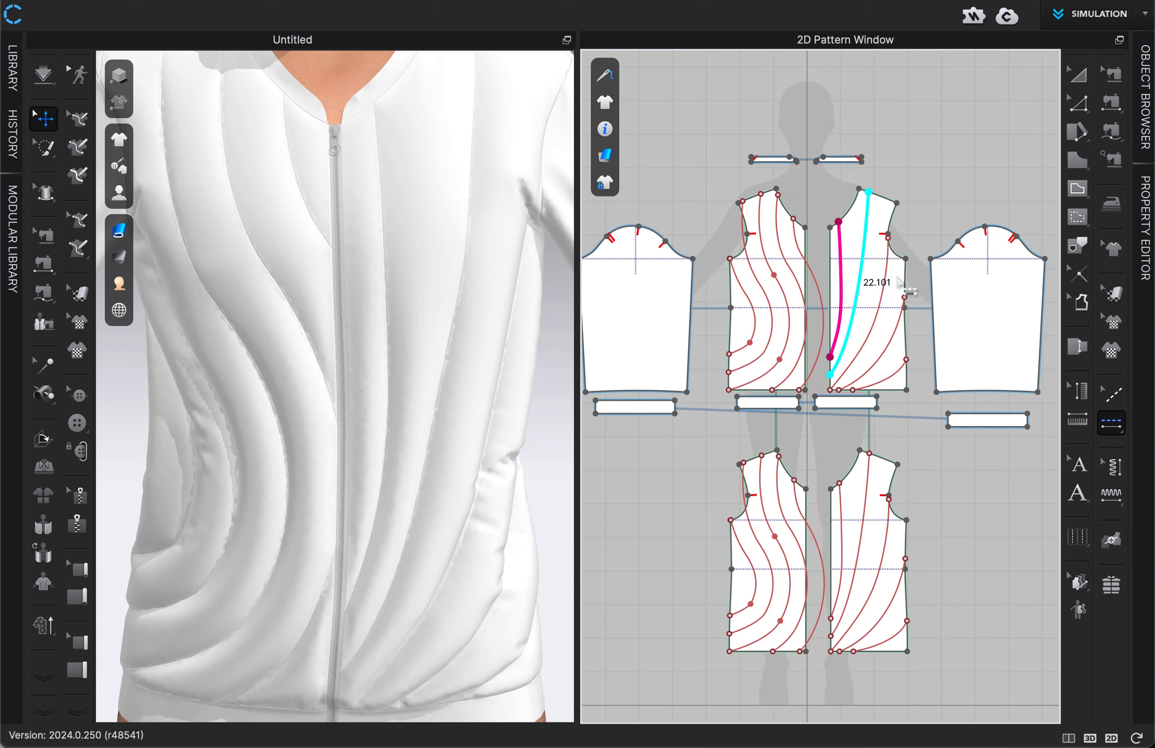
click(873, 273)
click(886, 285)
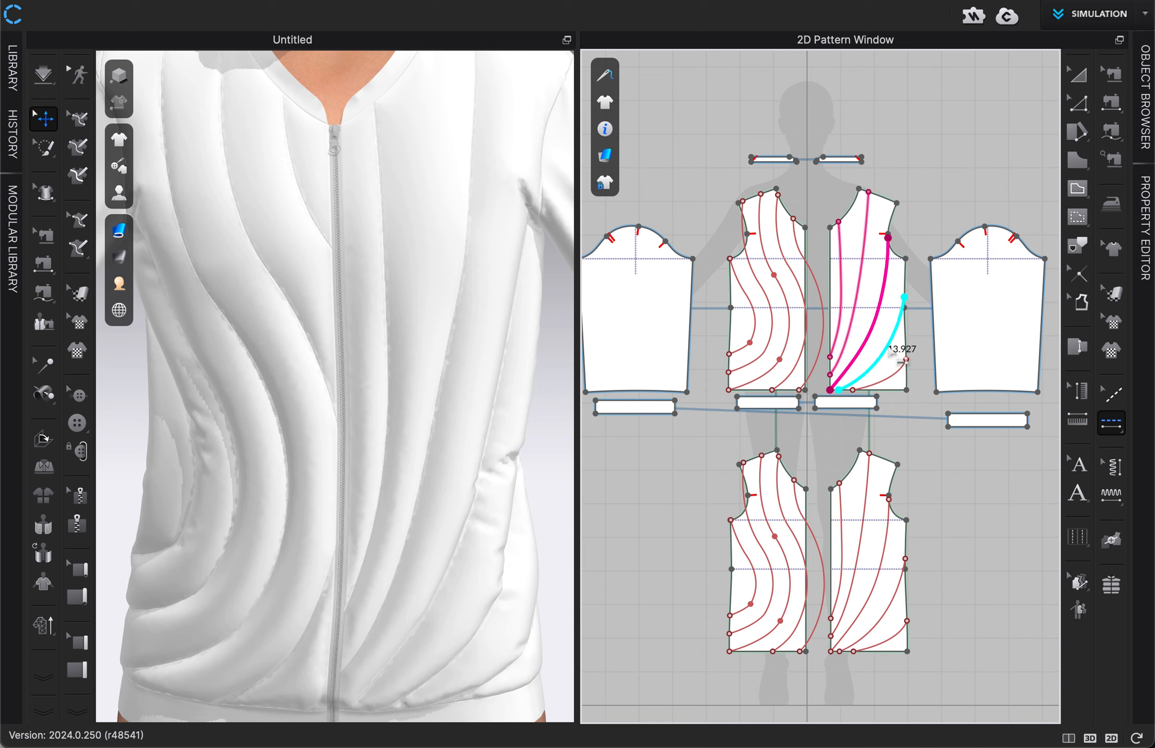
click(890, 379)
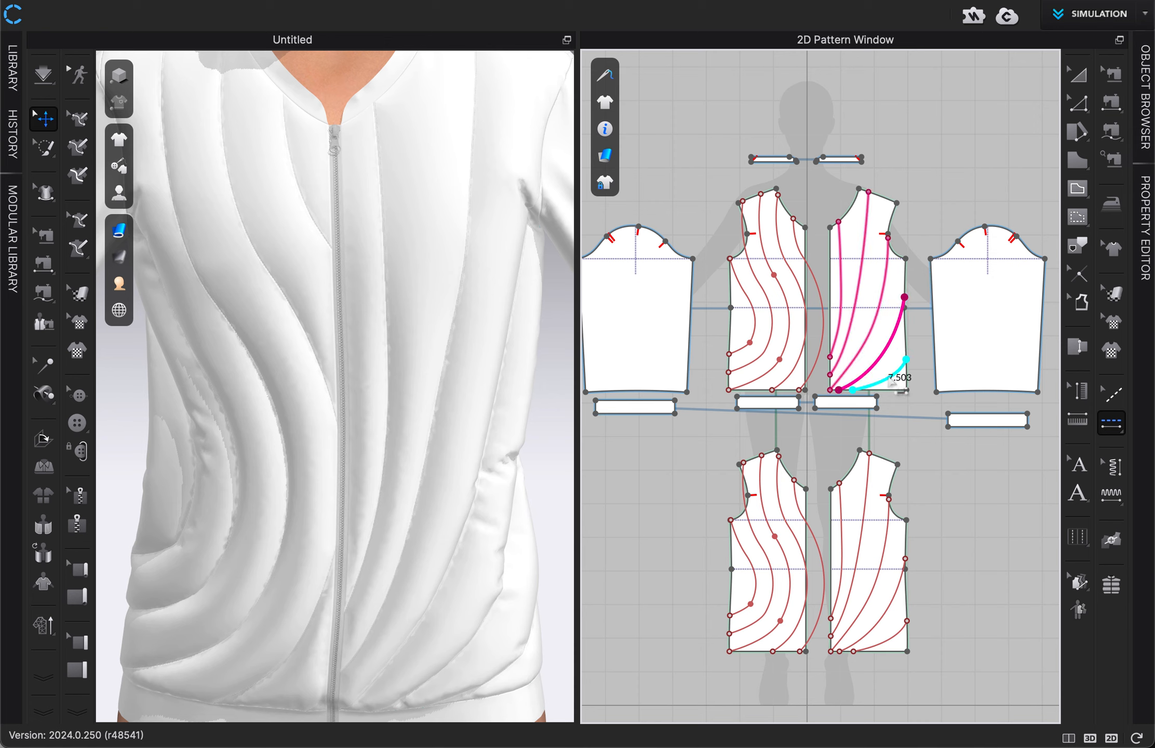
click(890, 380)
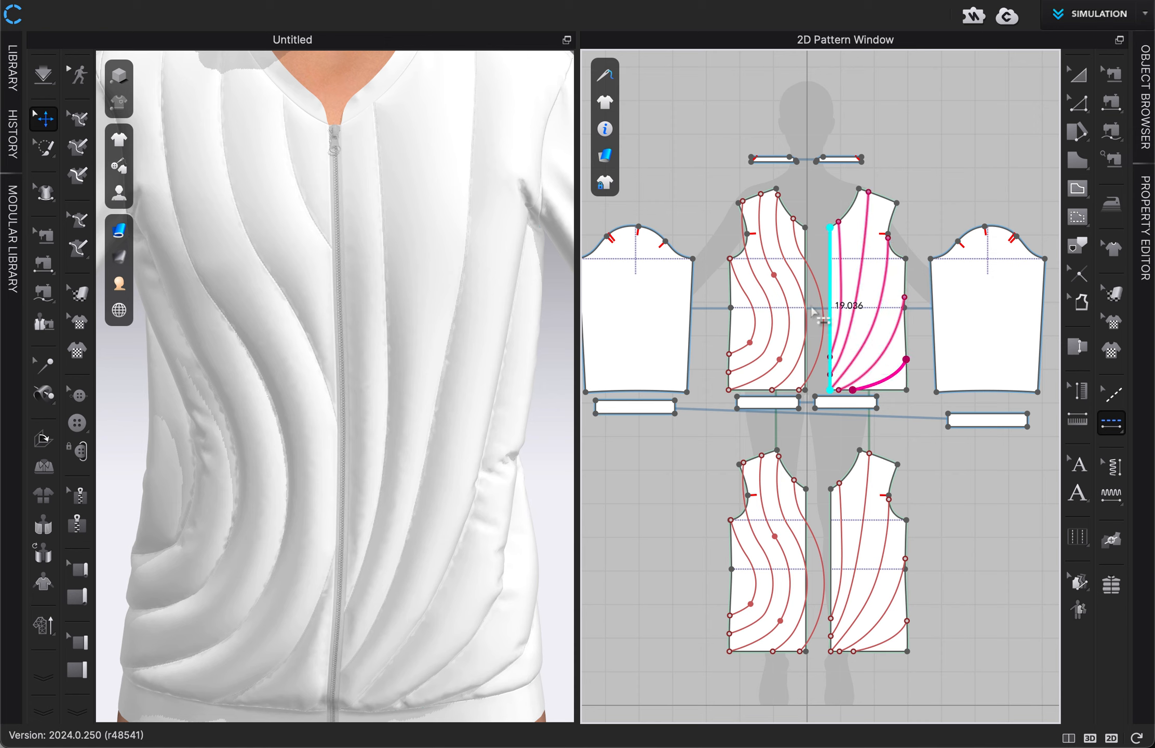
Step: Add segment topstitching to three full-length internal lines on the original front panel with the wavy quilting lines
click(805, 277)
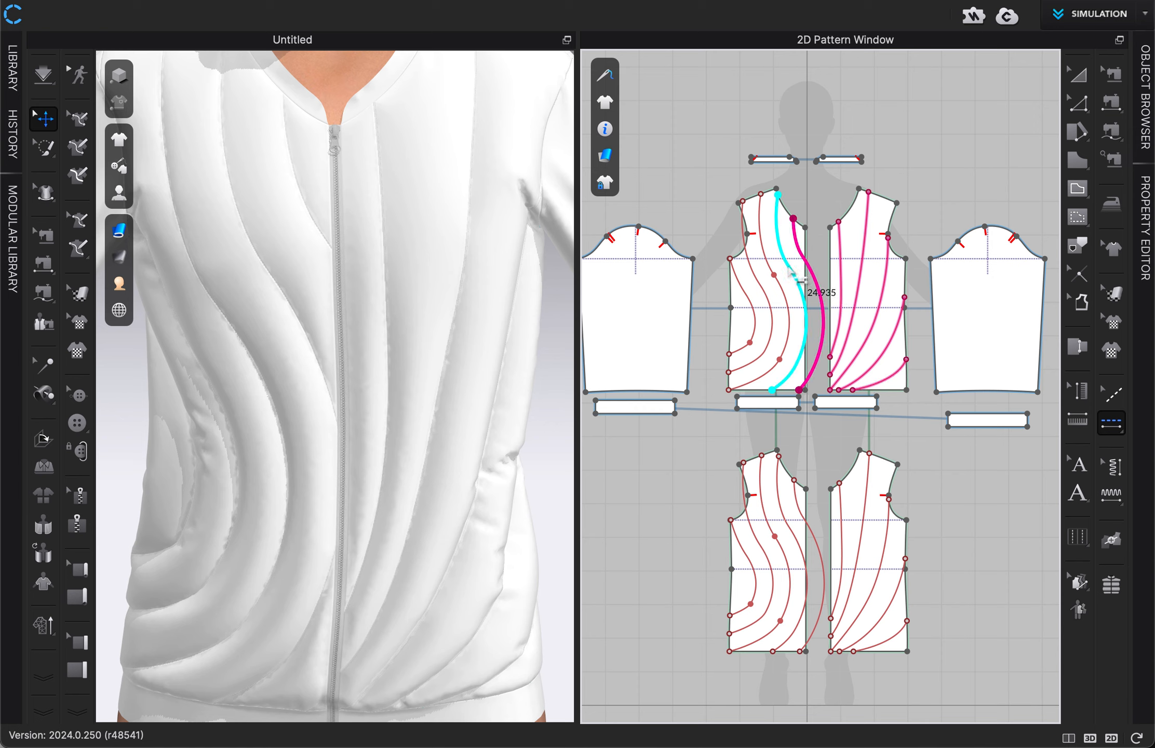
click(790, 275)
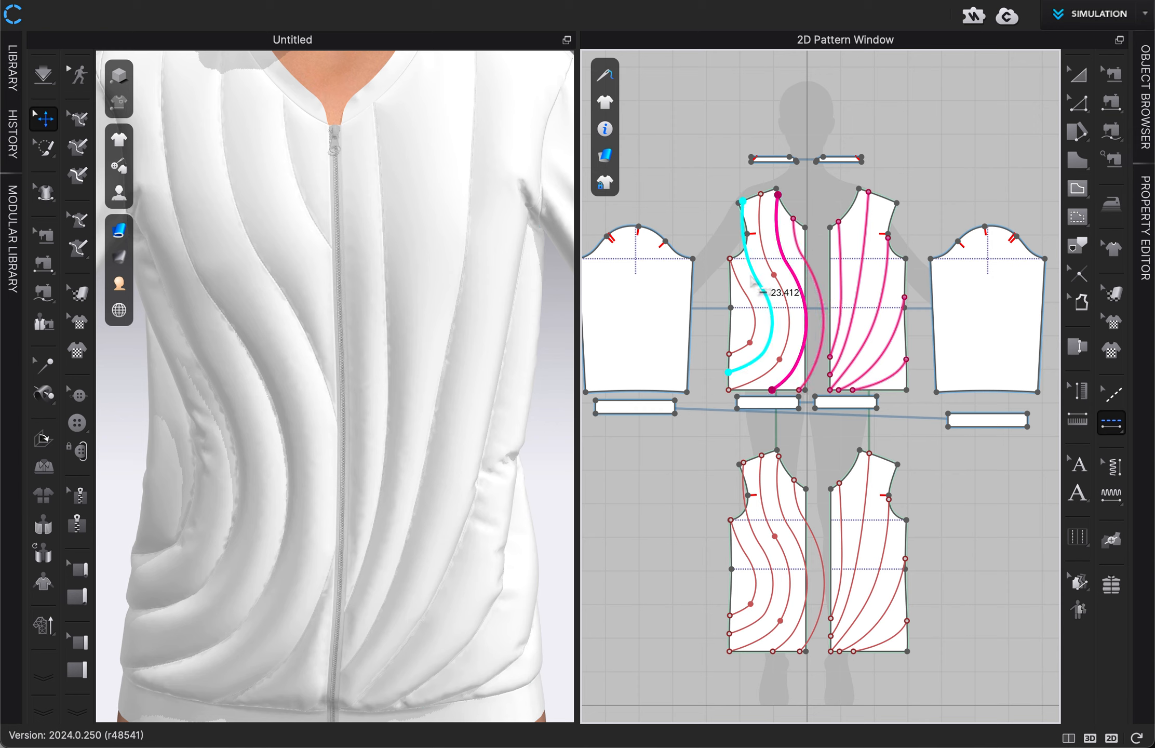
click(751, 278)
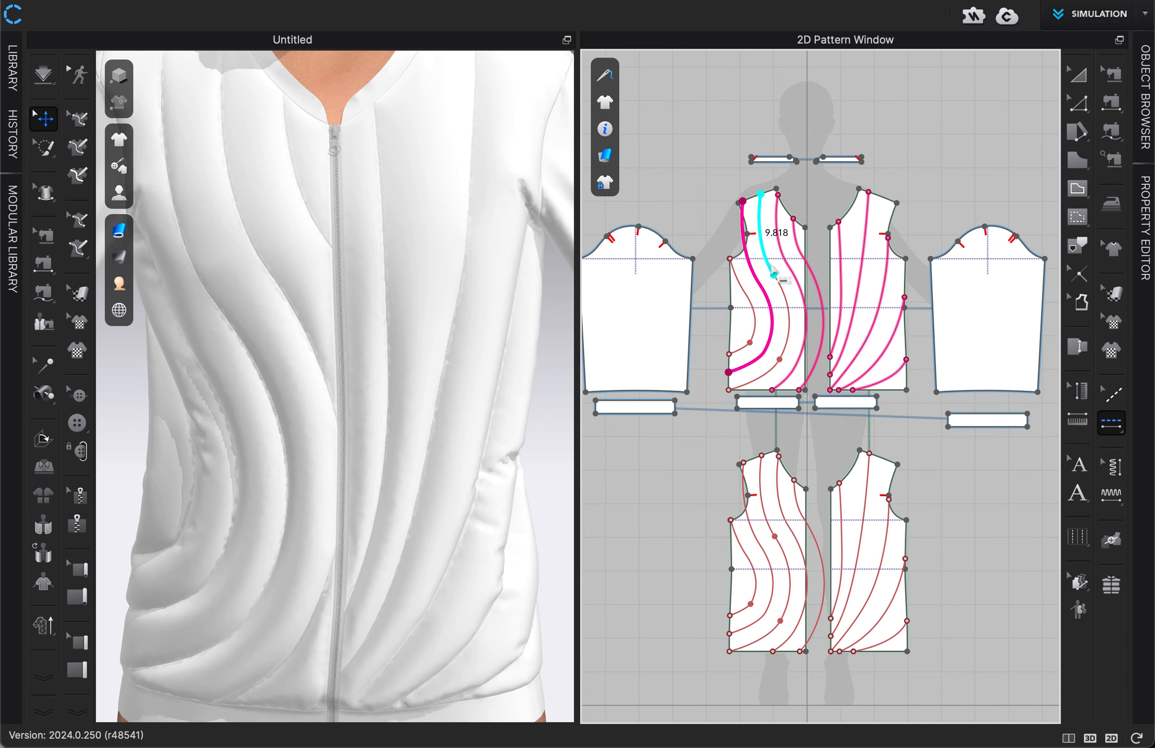
Step: Use Free Topstitch along the two remaining multi-point internal lines of the wavy front panel, from end to end
click(1111, 423)
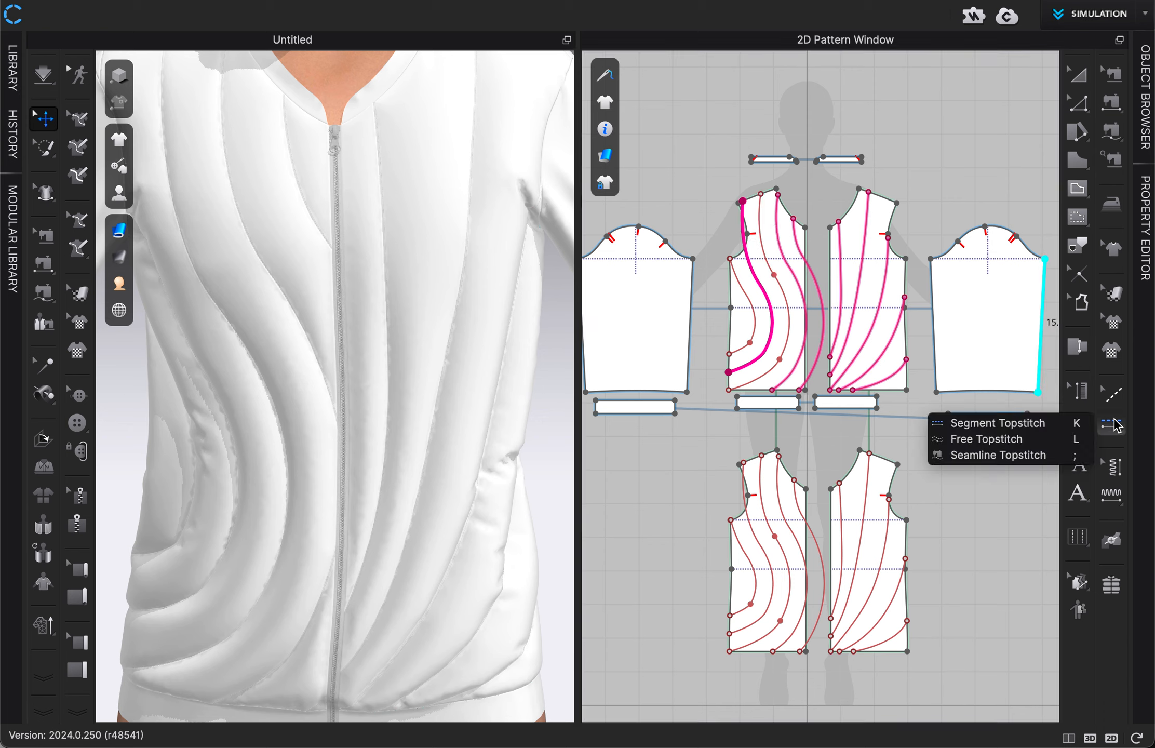
click(1078, 444)
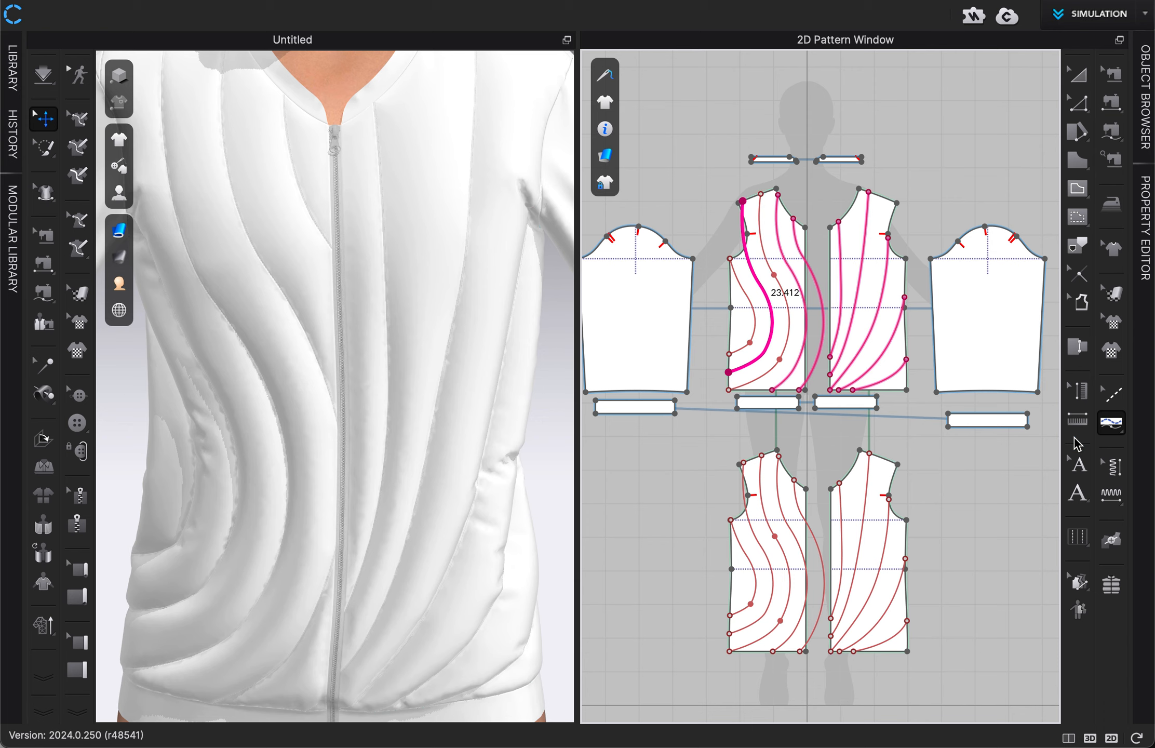
click(761, 194)
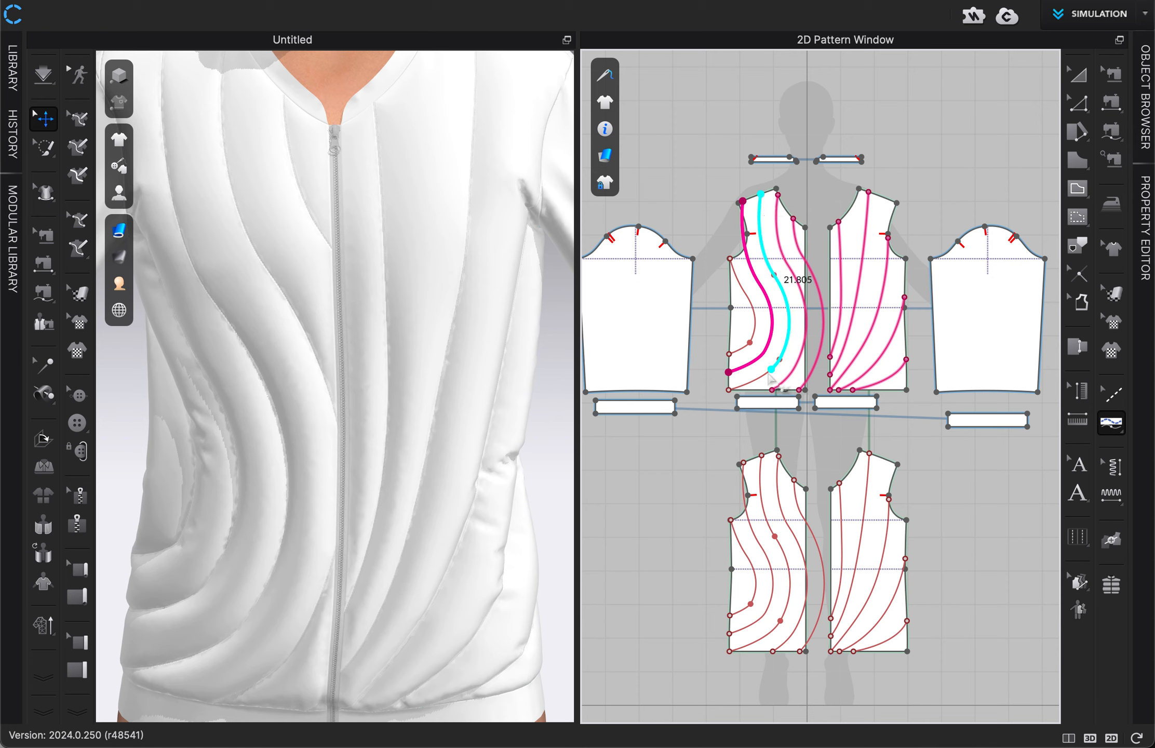
click(728, 390)
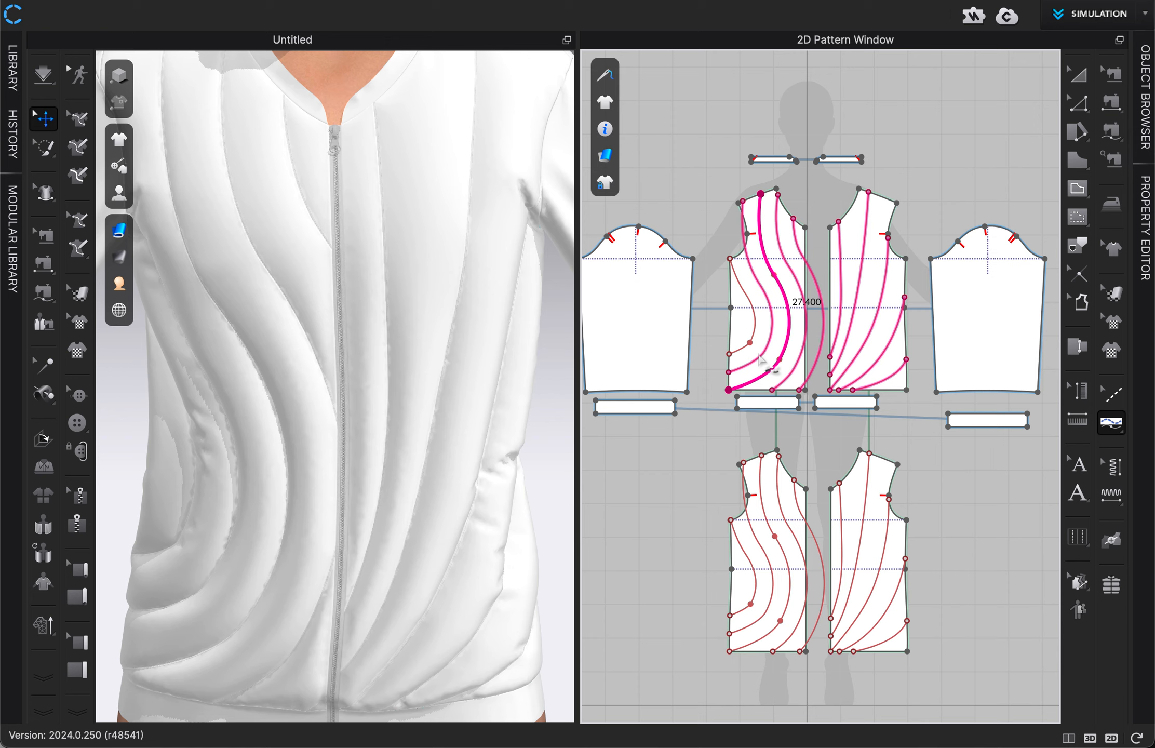
click(730, 259)
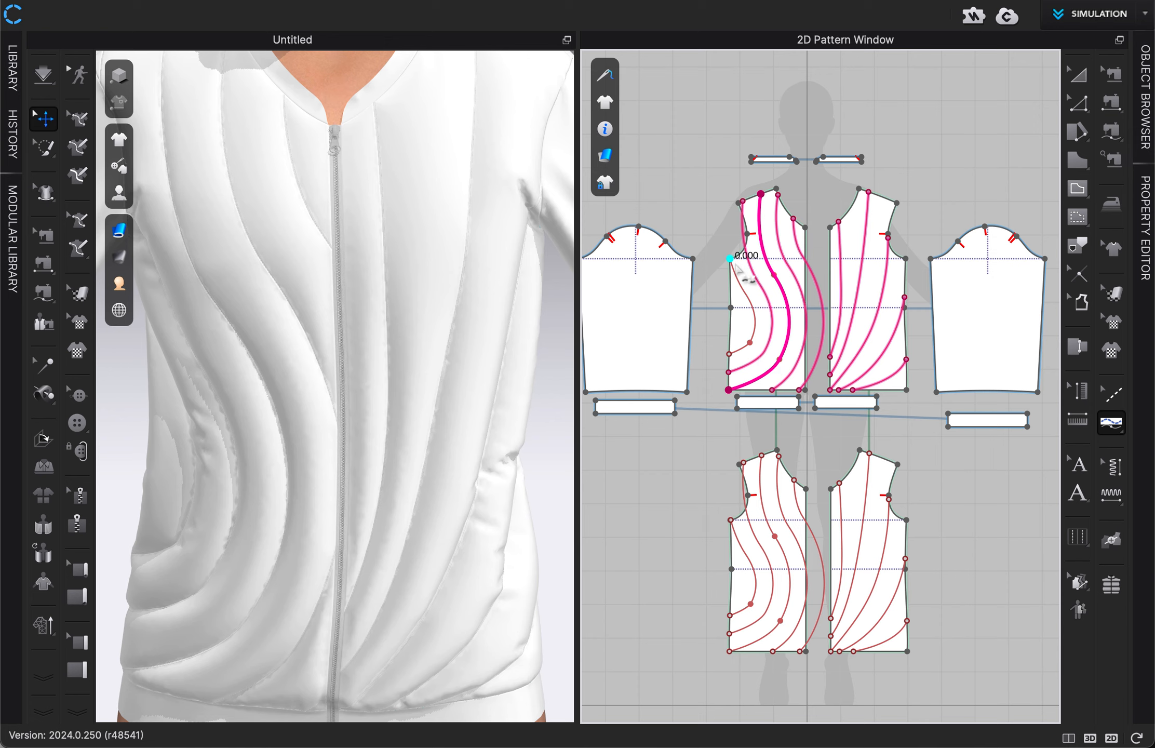
click(728, 358)
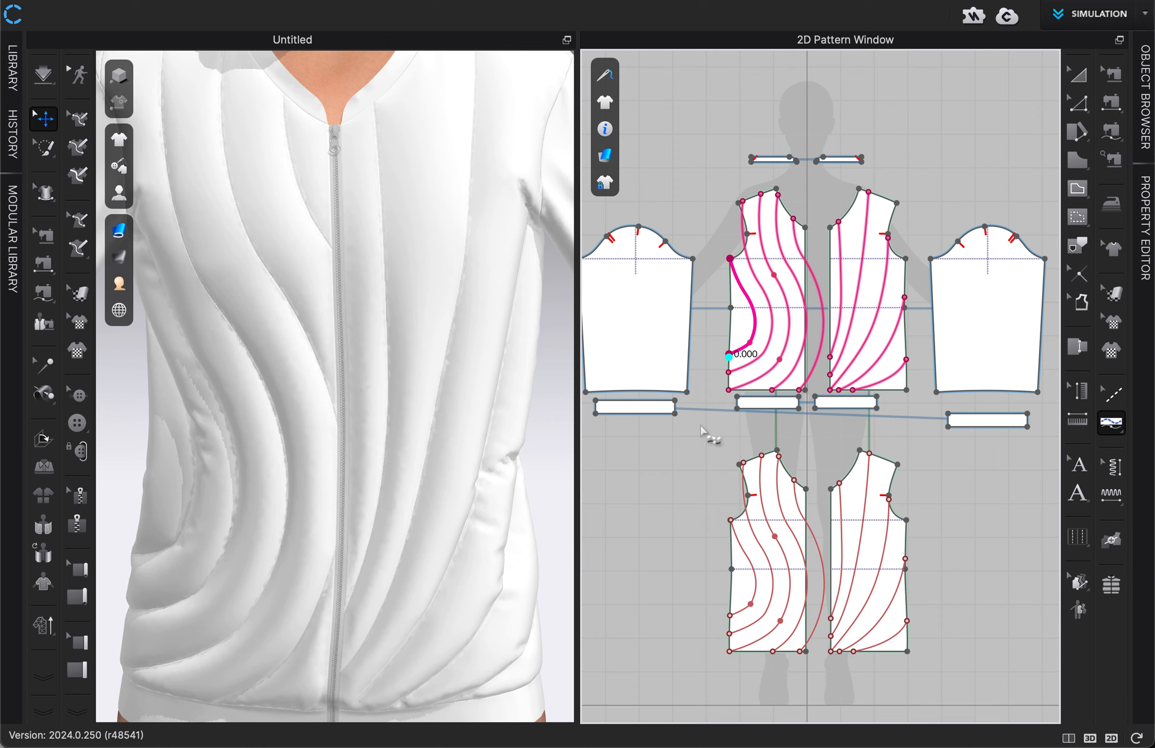
Step: Leave the topstitch tool and examine the topstitched quilting lines up close on the patterns and the 3D jacket
click(1082, 81)
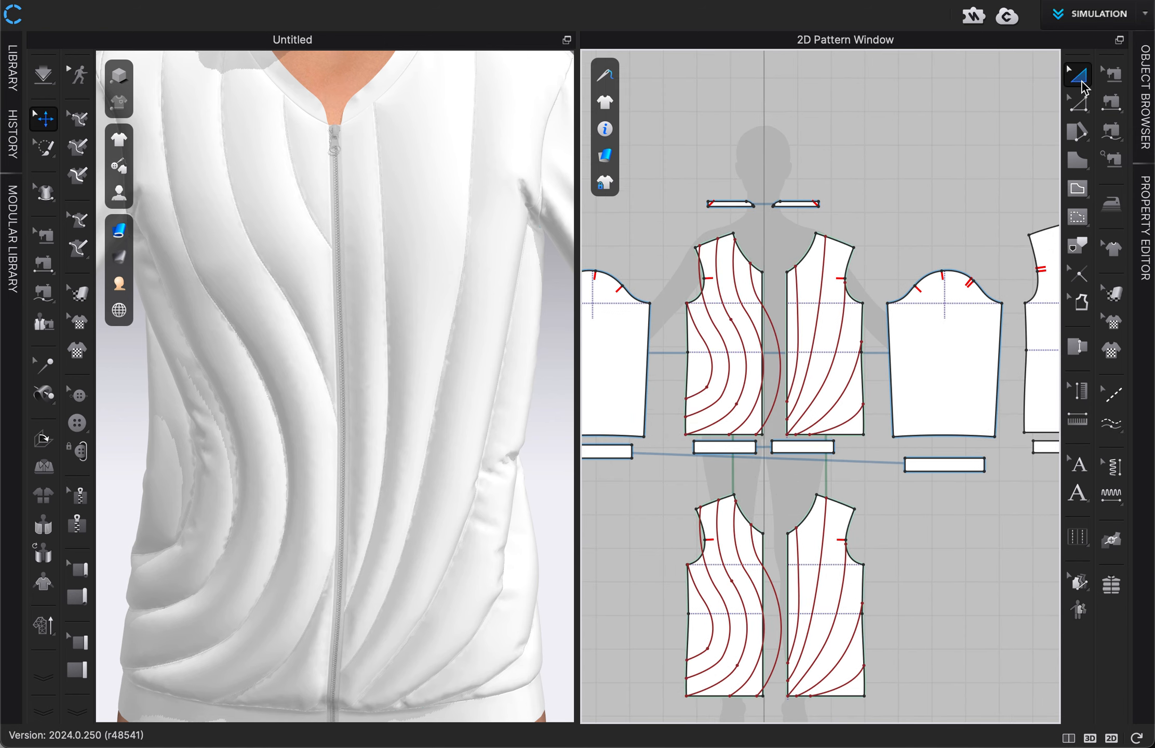
scroll(777, 359, up, 3)
scroll(787, 311, up, 3)
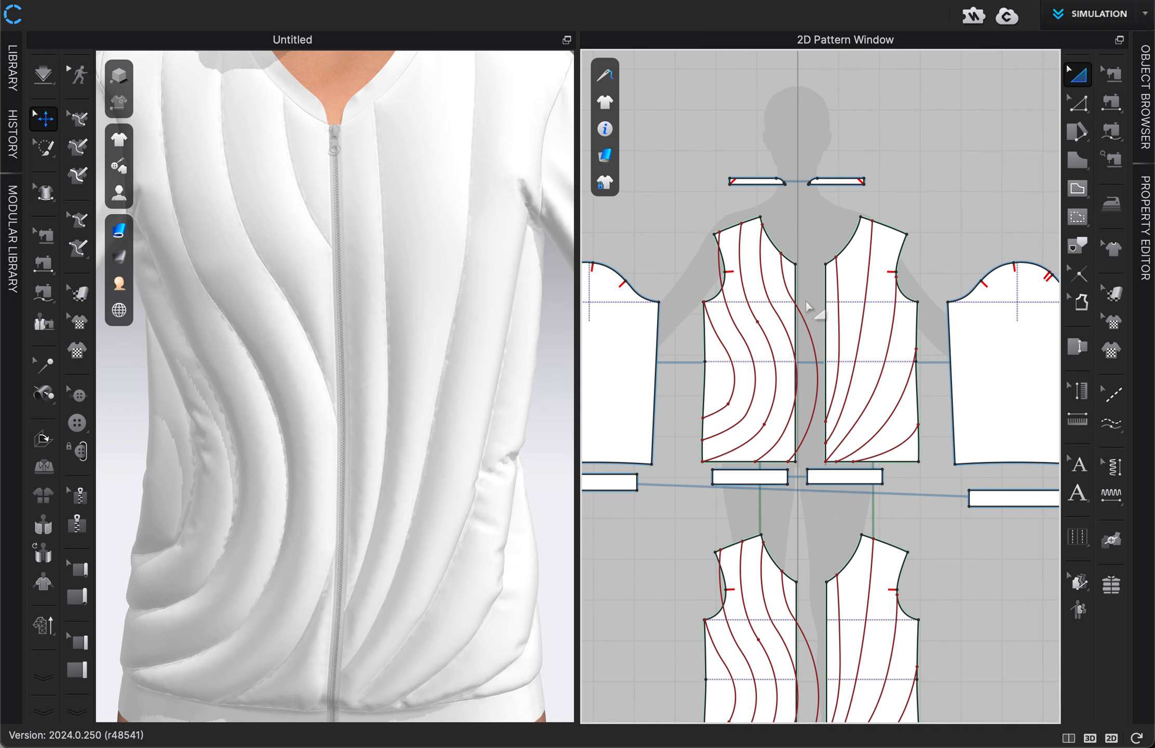
middle_drag(812, 311, 812, 338)
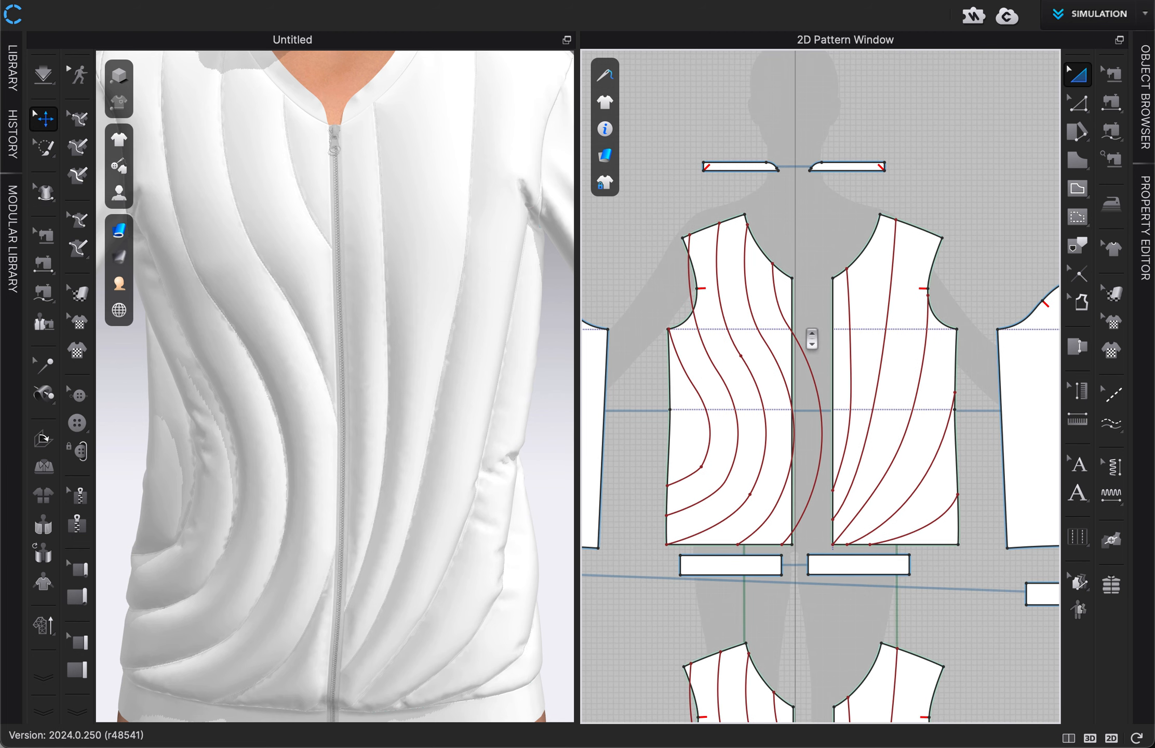
scroll(381, 401, up, 5)
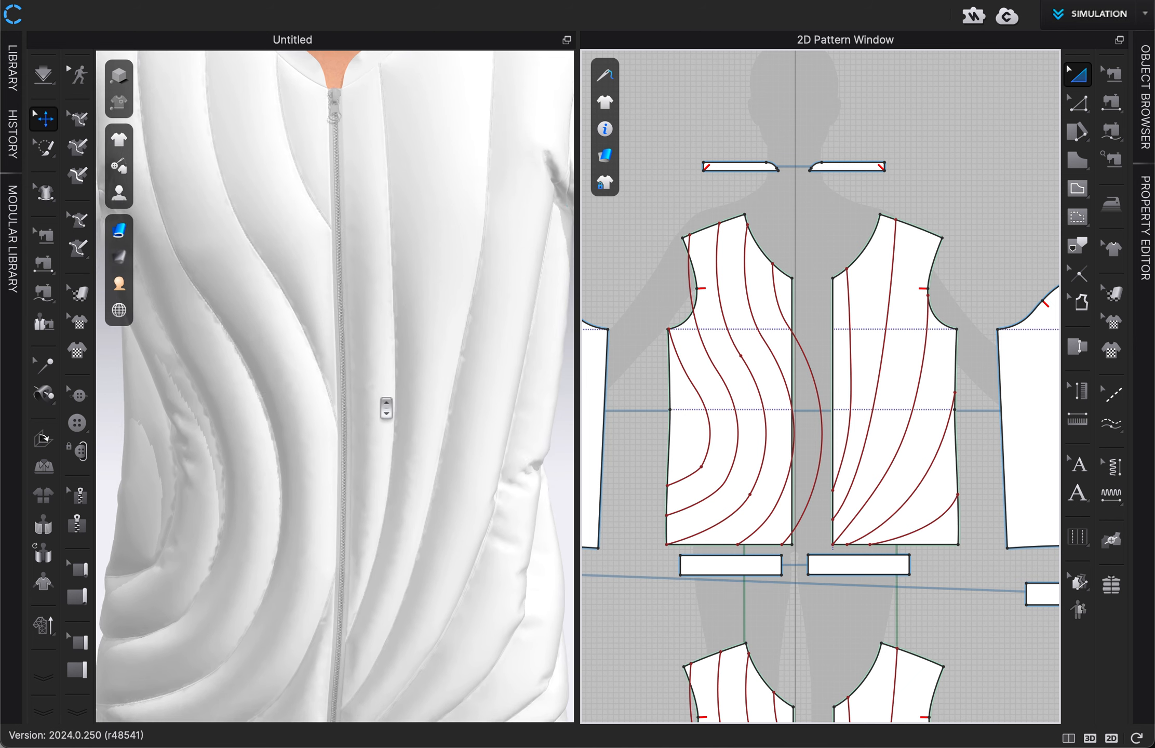
scroll(379, 425, down, 5)
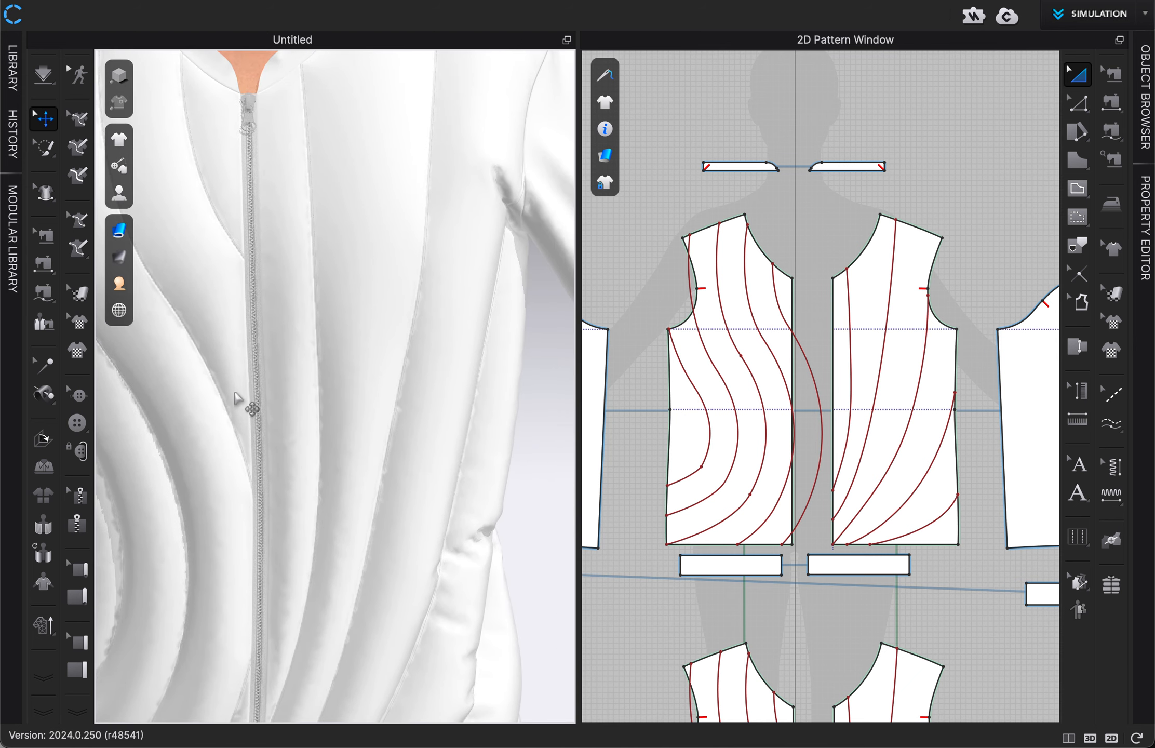
key(space)
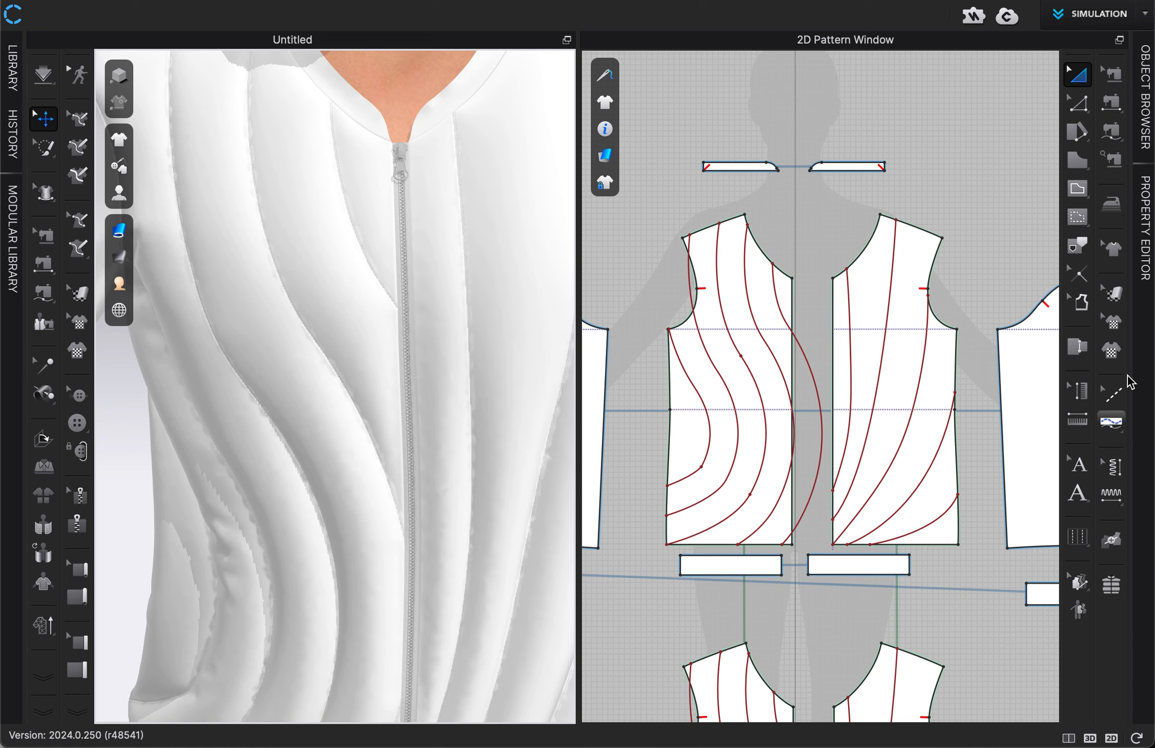
Step: Set the Default Topstitch colour to the dark red Pantone FHI Polyester TSX swatch with RGB 154, 40, 60
click(1150, 211)
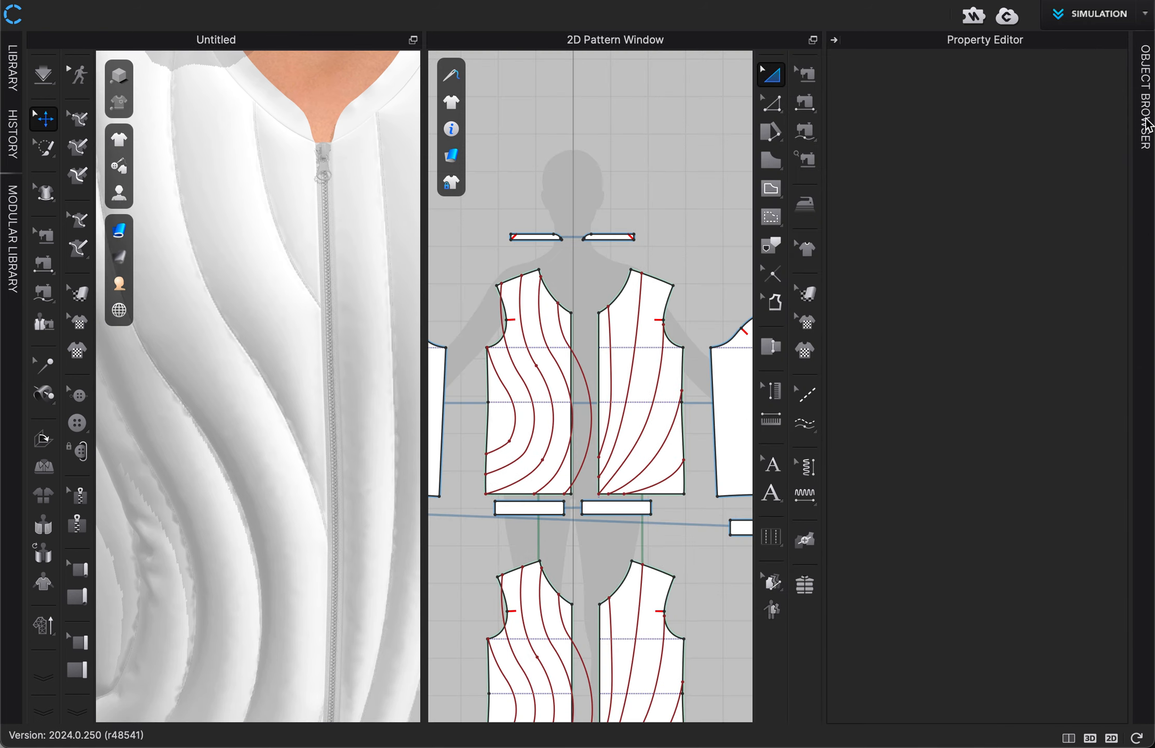
click(1147, 125)
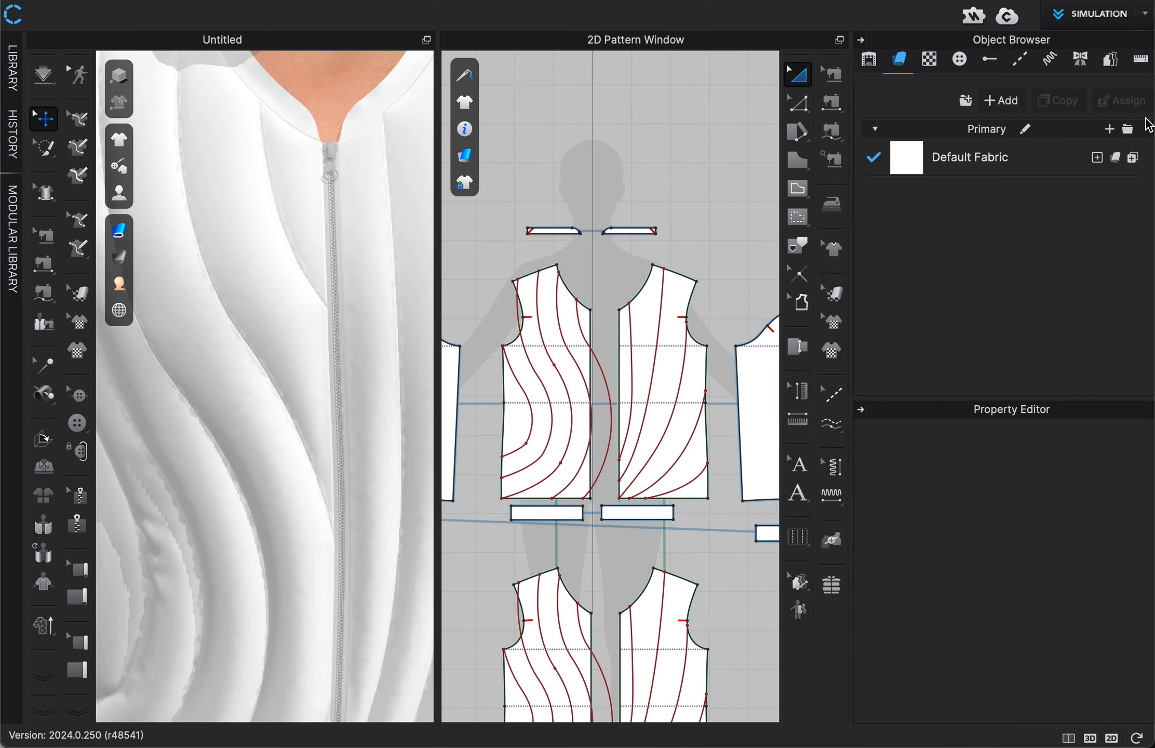
click(1021, 61)
click(987, 148)
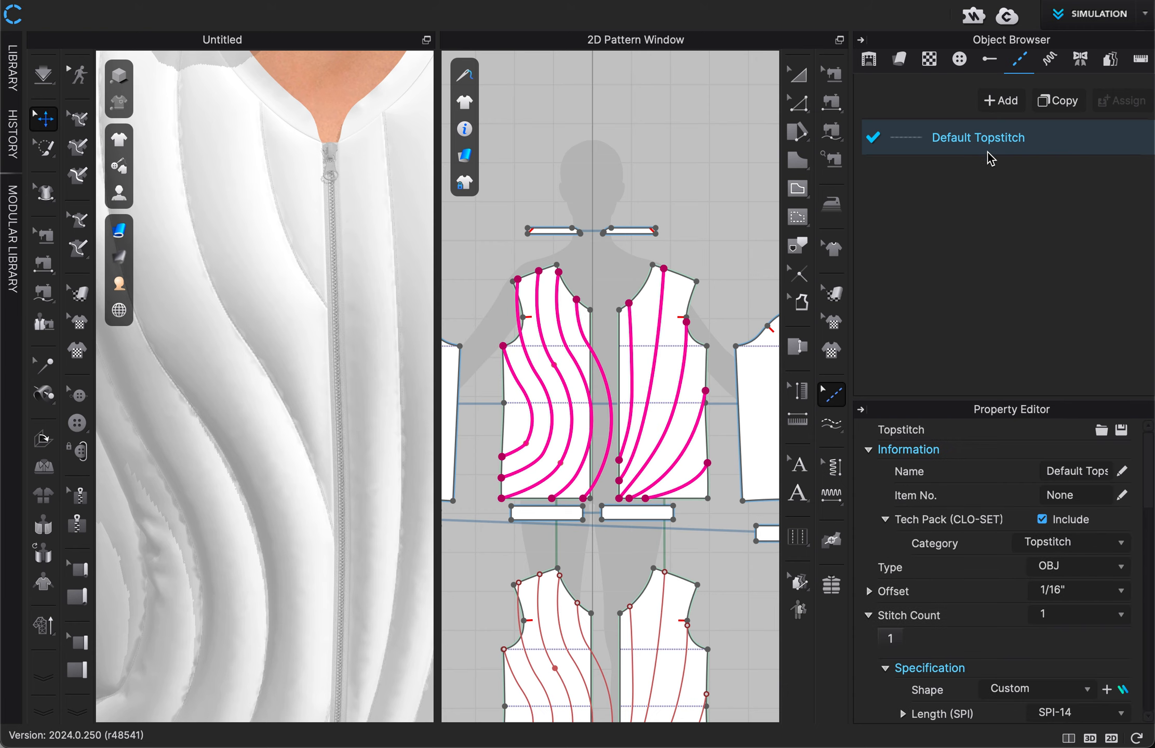
scroll(979, 577, down, 5)
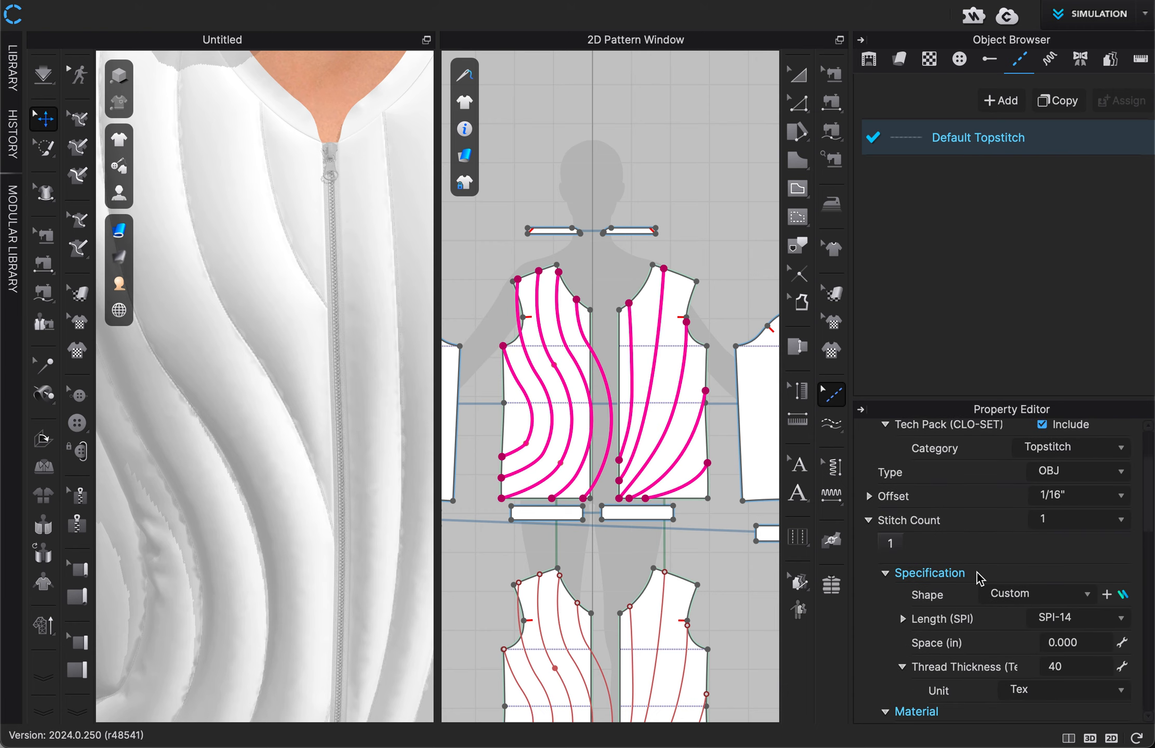
scroll(979, 577, down, 10)
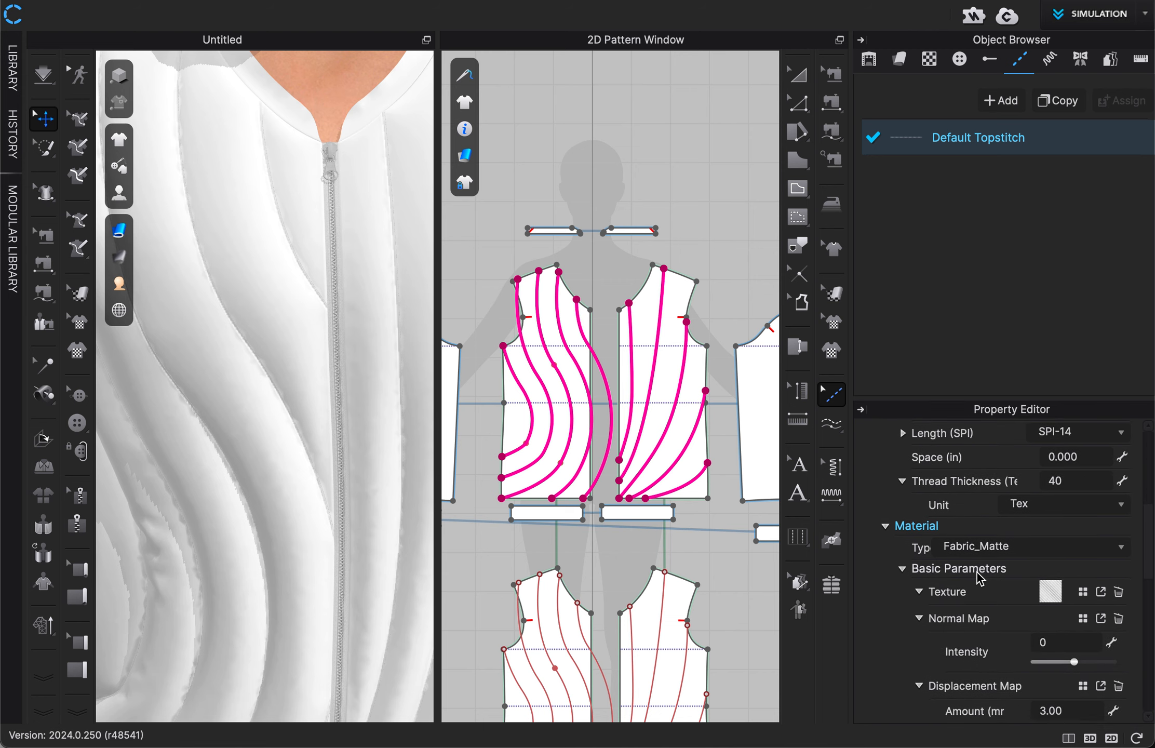
scroll(979, 578, down, 5)
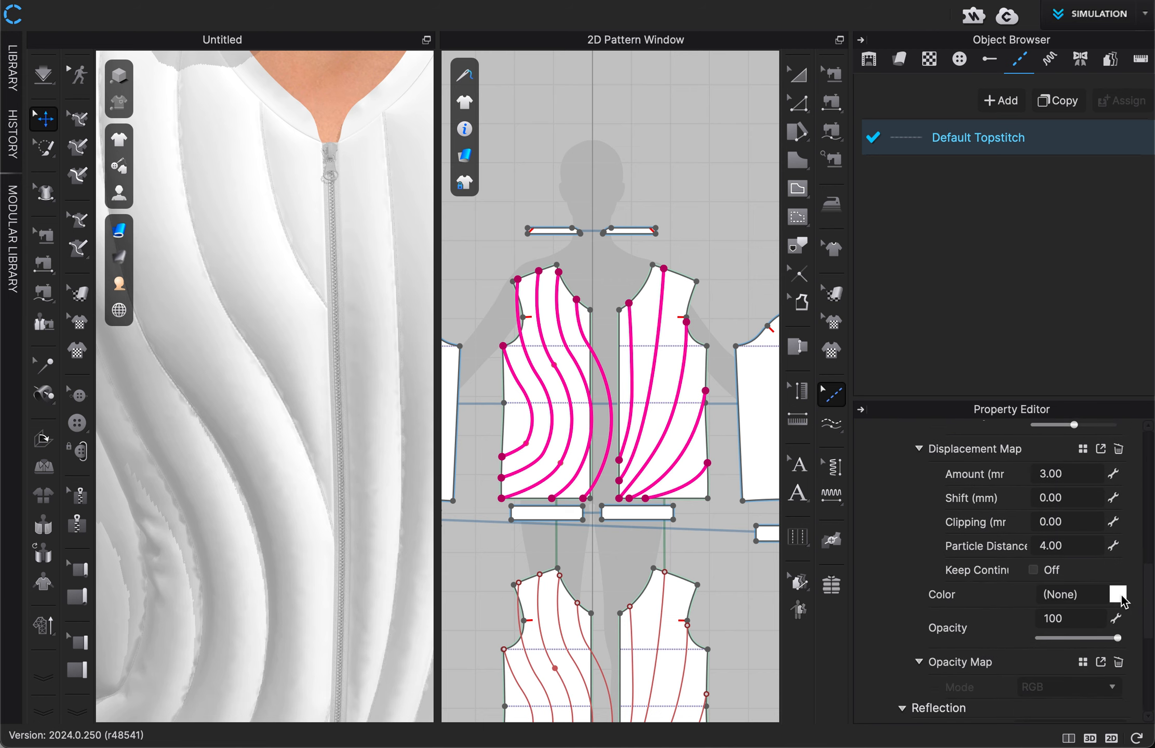
click(1117, 593)
click(634, 336)
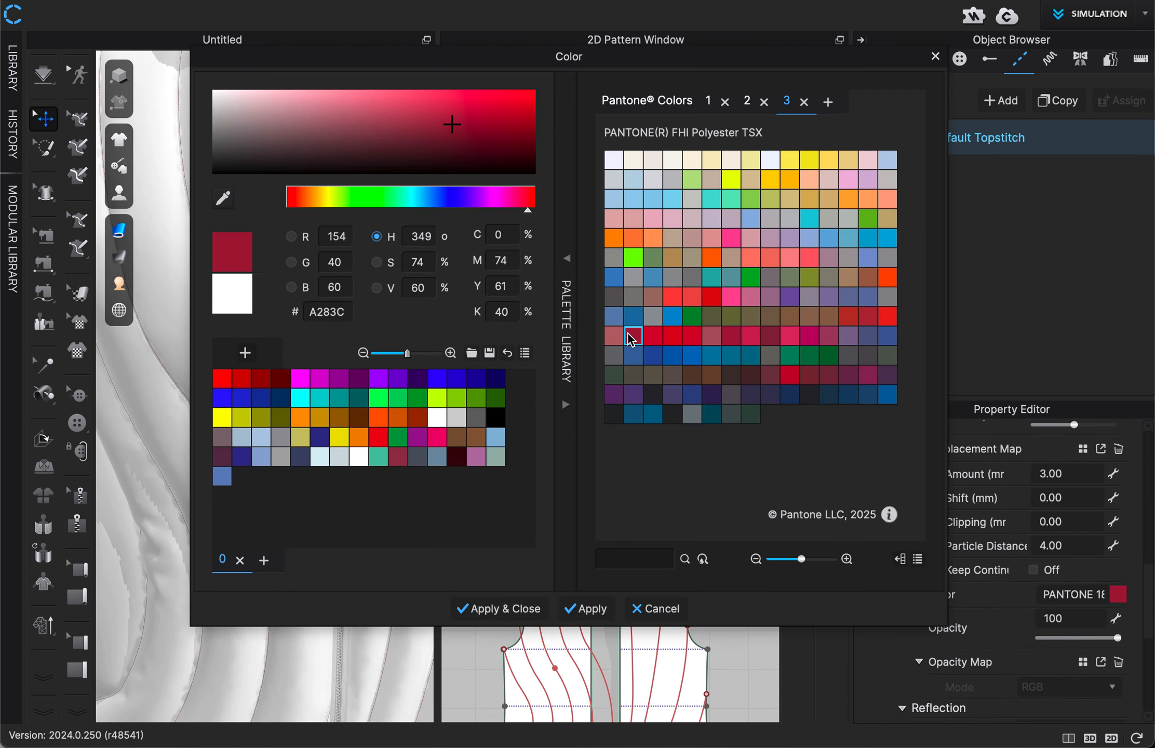
click(507, 611)
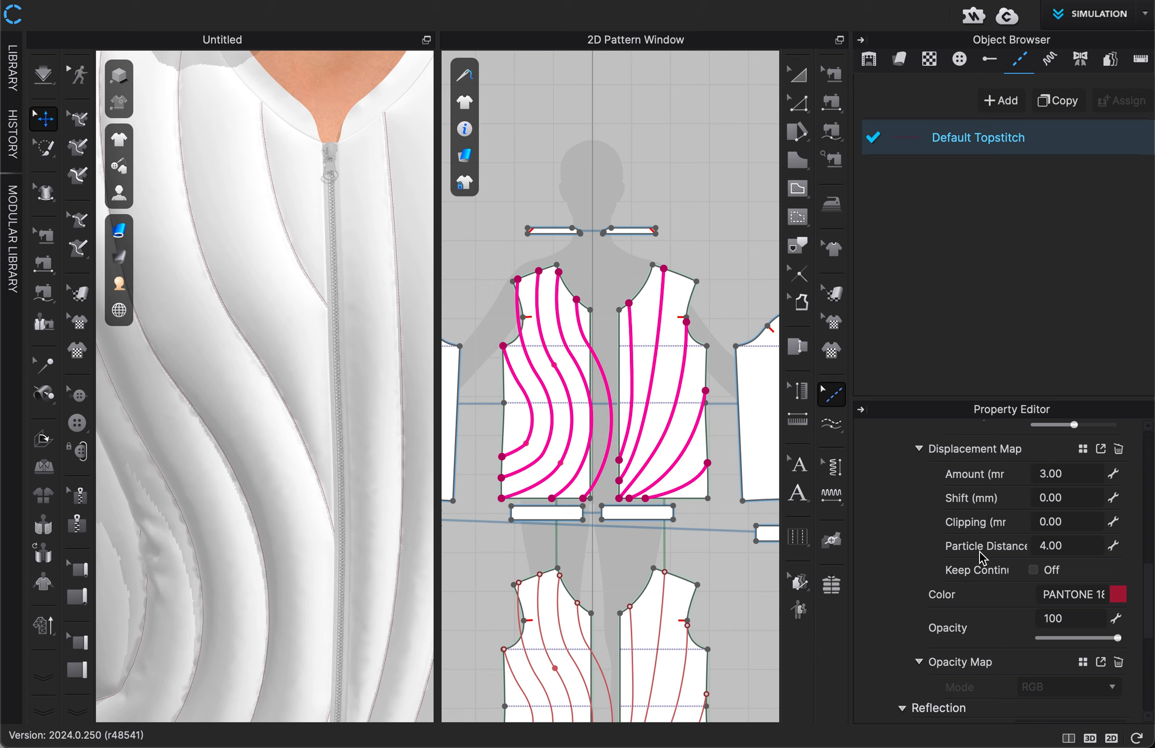
Step: Add Segment Puckering to all five quilting lines of the upper front panel with the fanned lines, and briefly run the simulation
scroll(981, 558, up, 8)
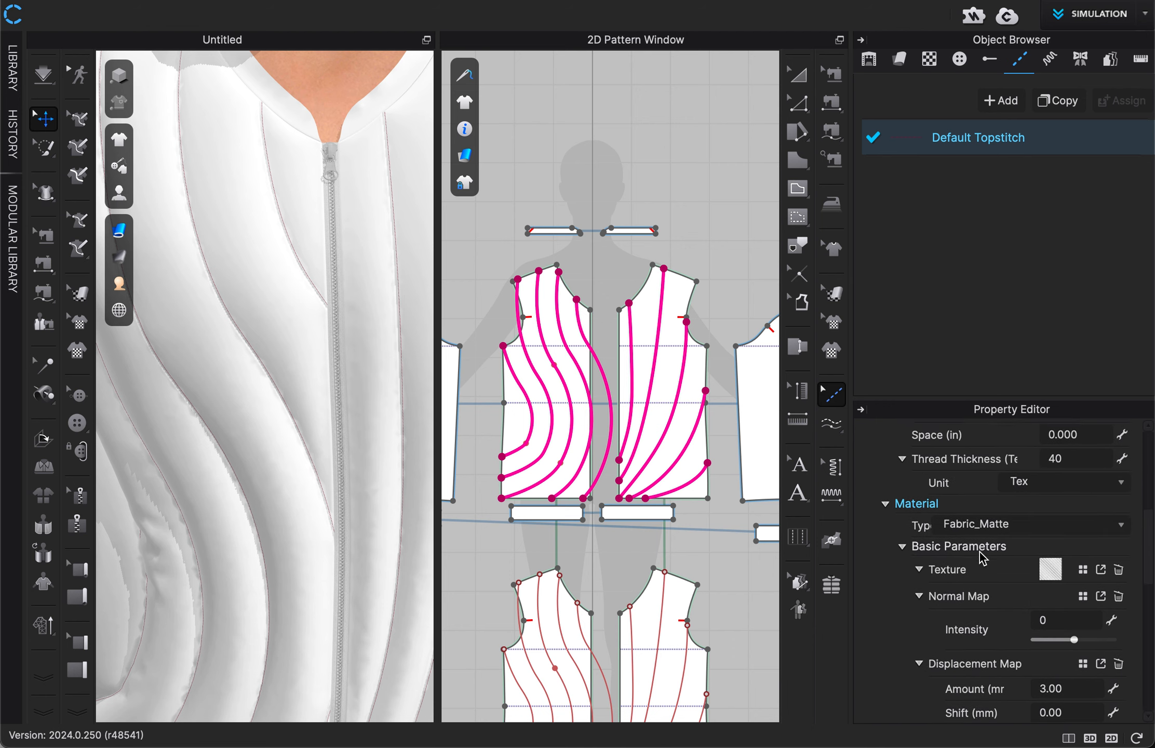
scroll(982, 558, up, 3)
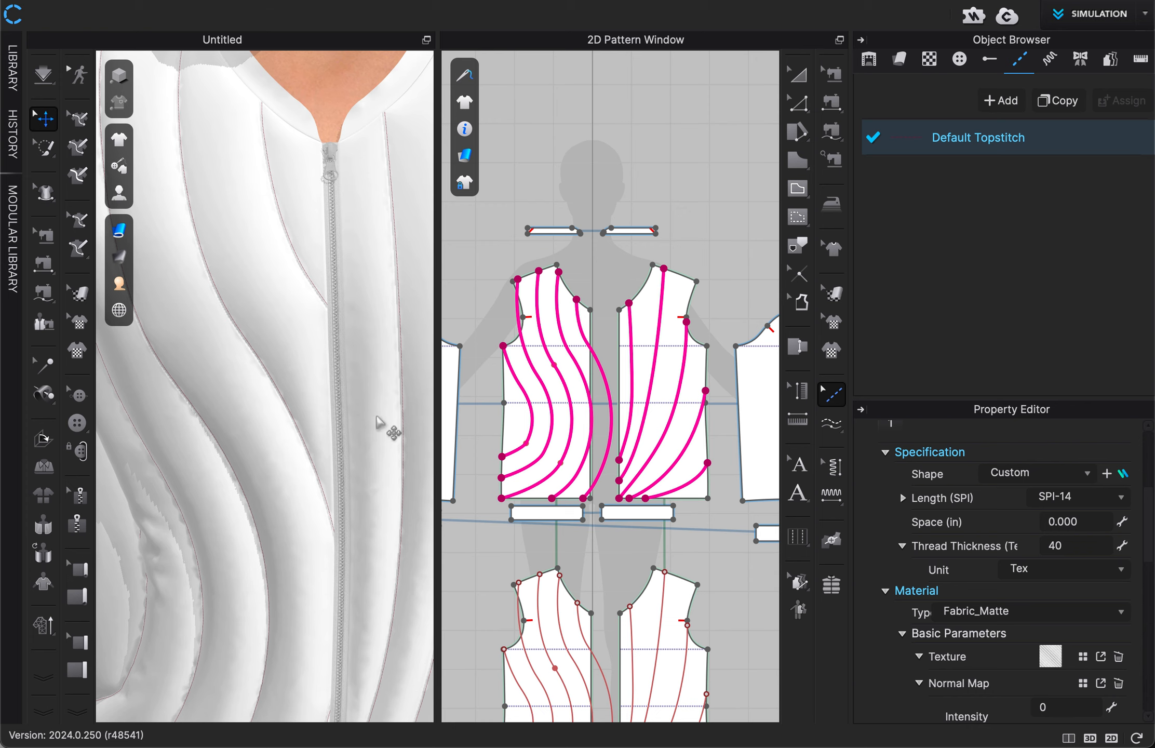
right_drag(359, 424, 233, 451)
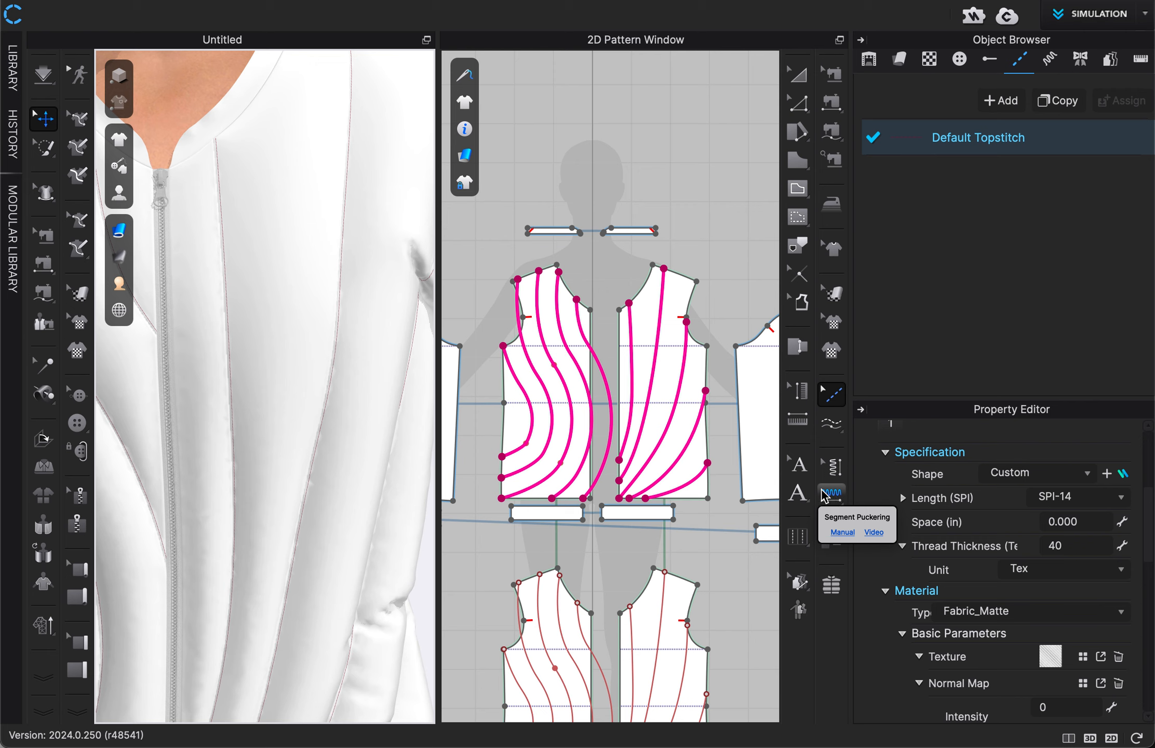
click(832, 500)
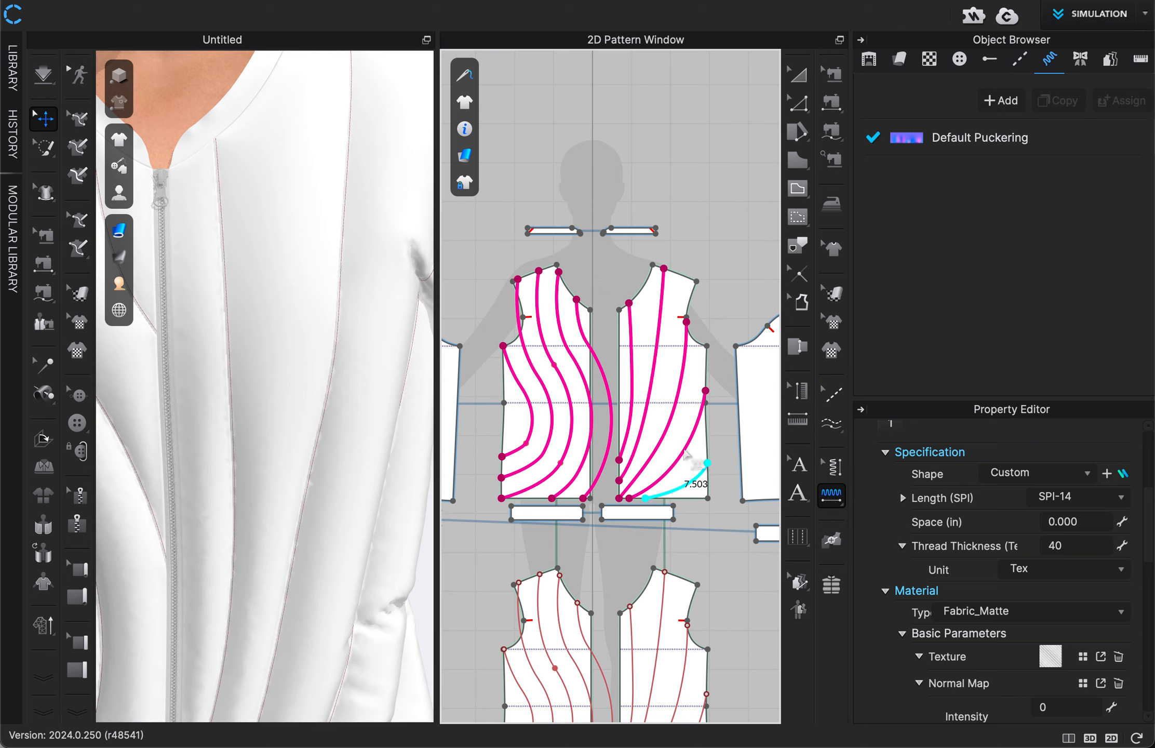
click(686, 453)
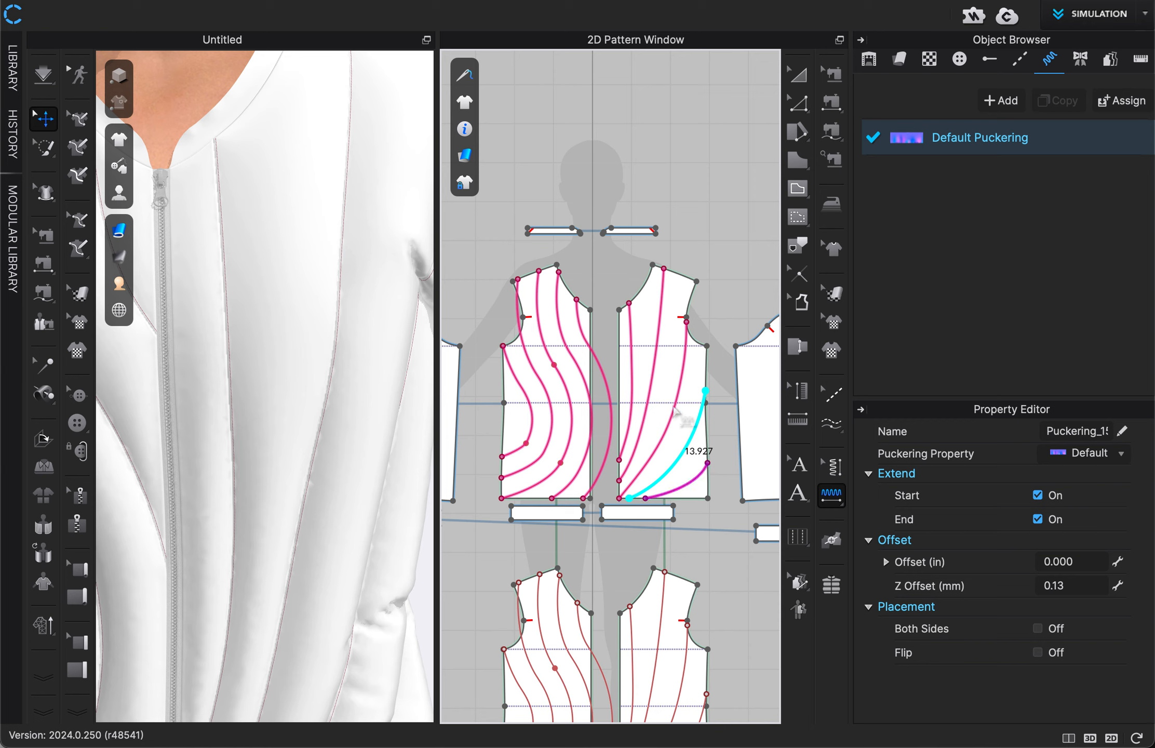
click(675, 412)
click(678, 382)
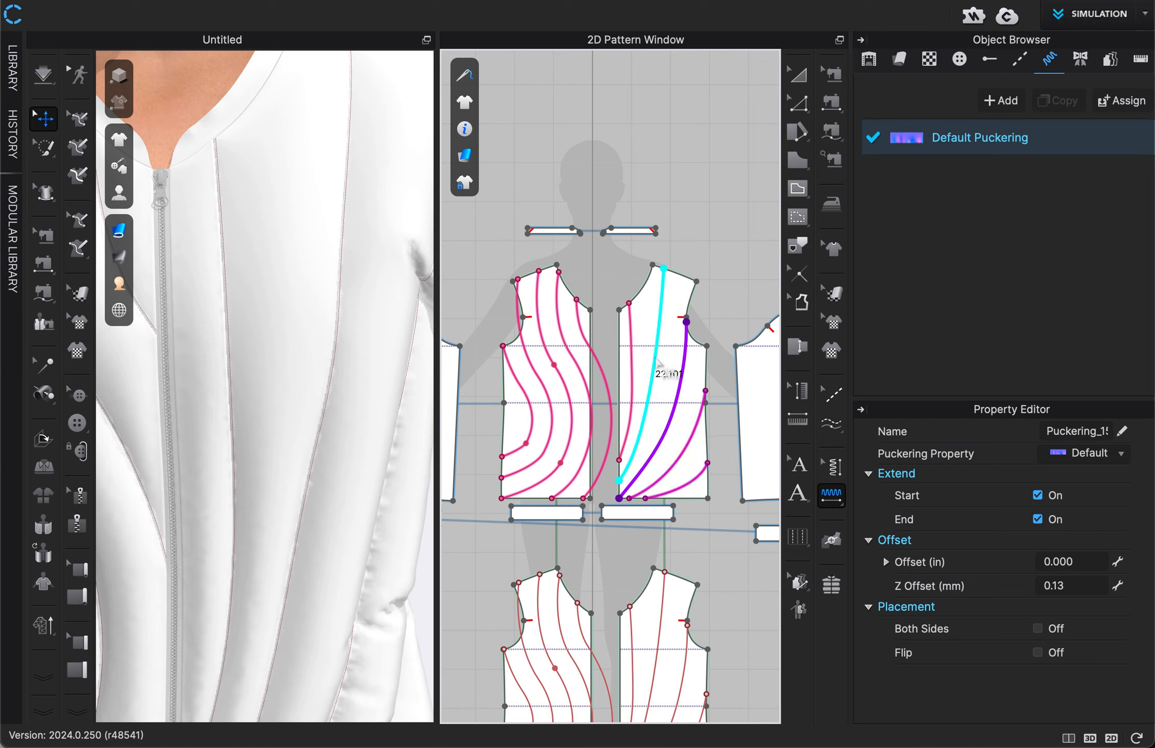
click(631, 332)
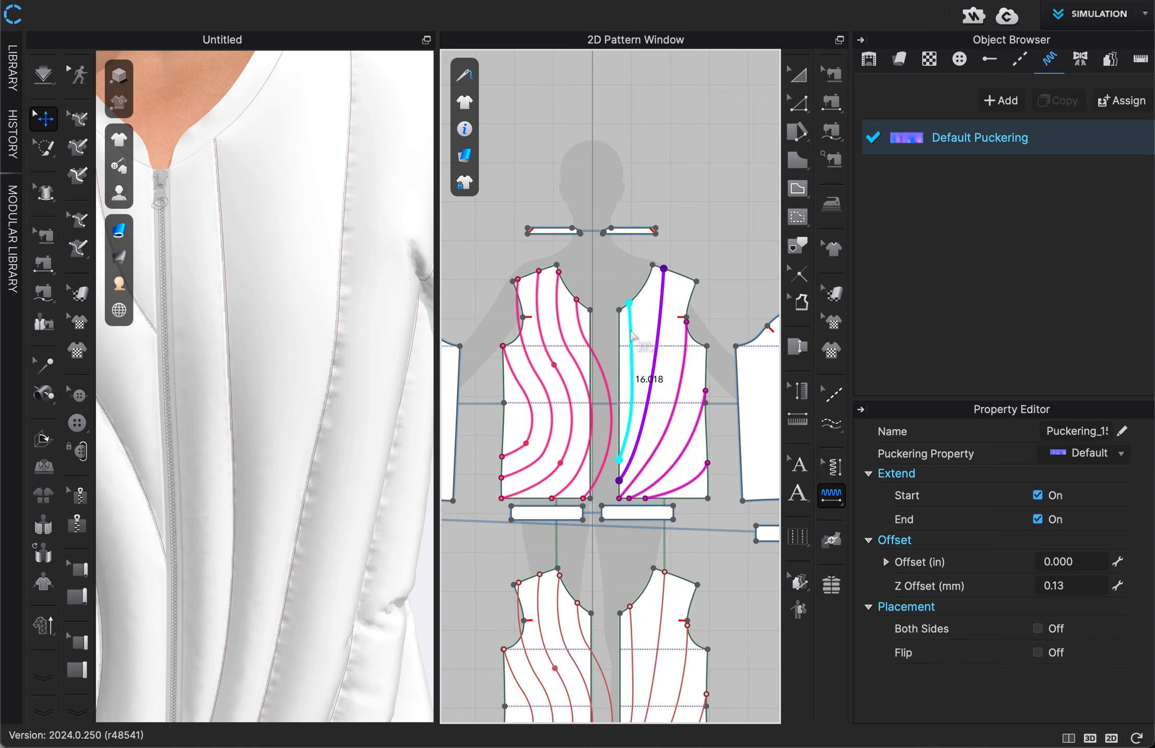
click(631, 332)
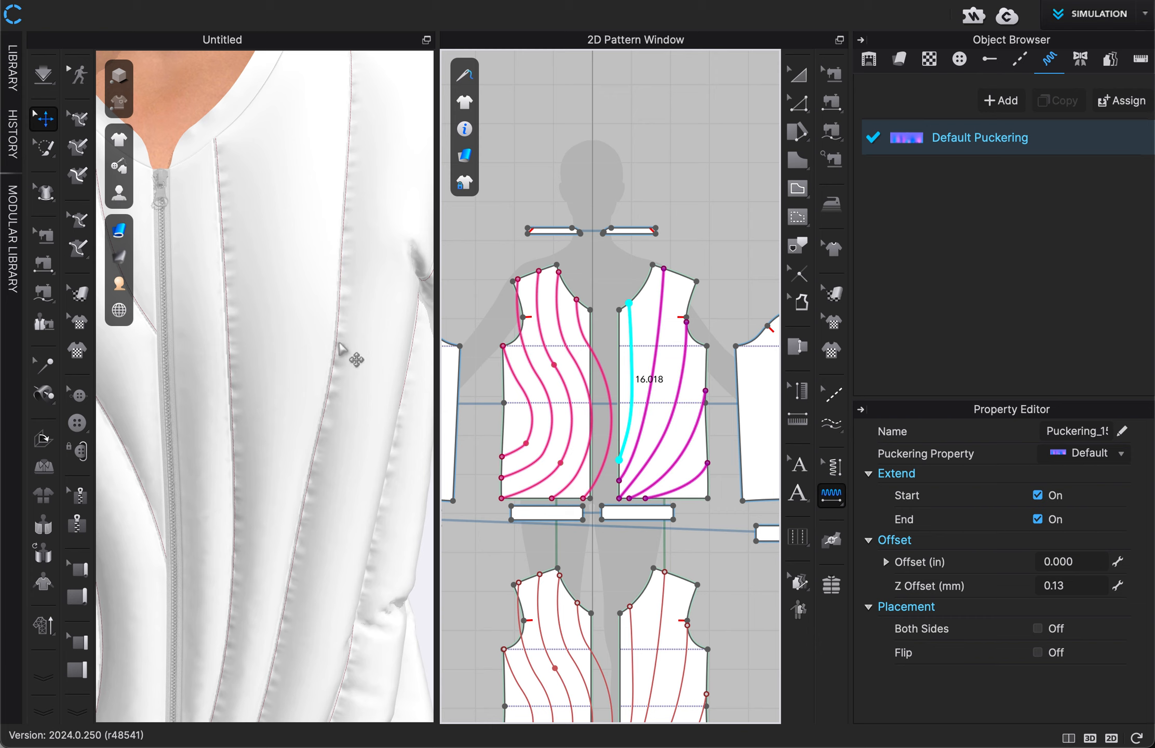
key(space)
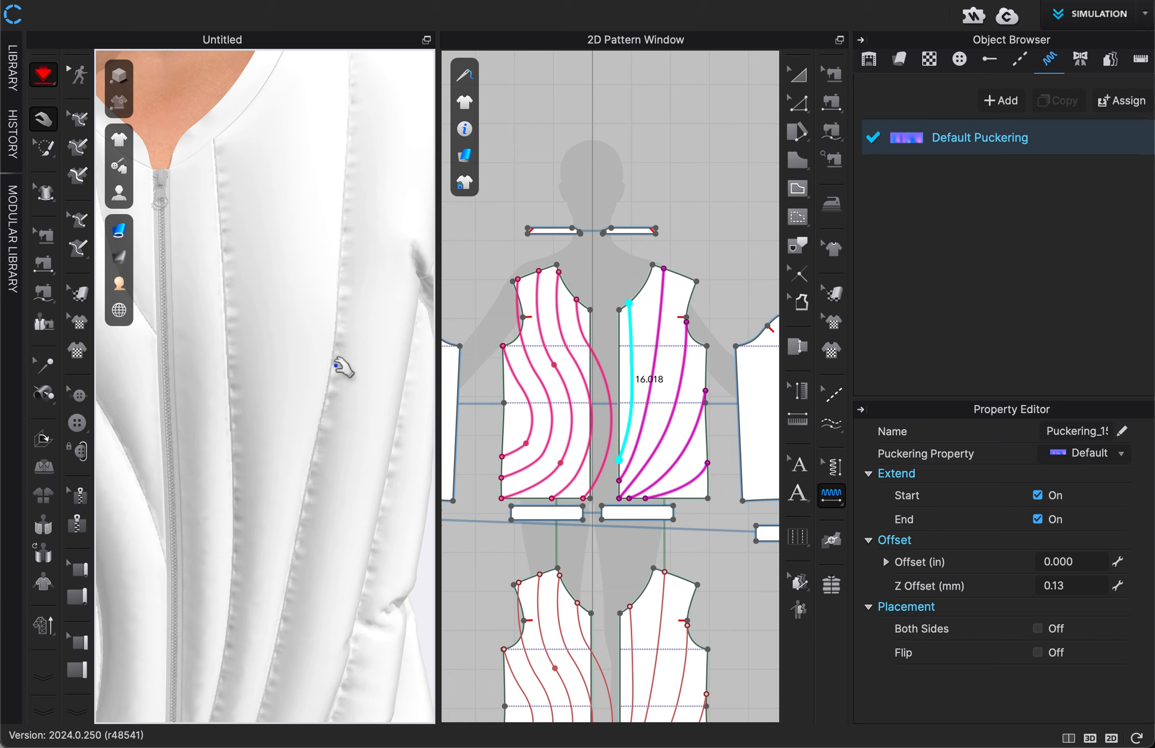
key(space)
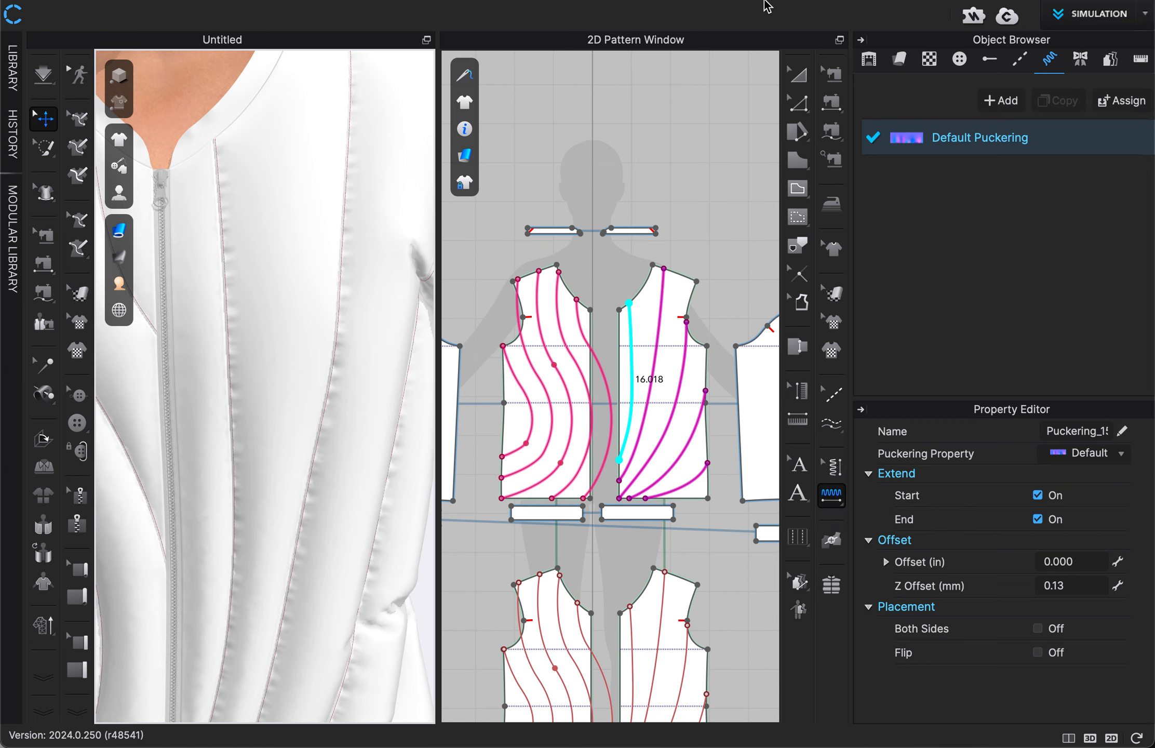
Step: Inspect a fanned quilting line's properties and the puckering settings on its neighbour, check the topstitch and puckering lists, and clear the selection
click(800, 77)
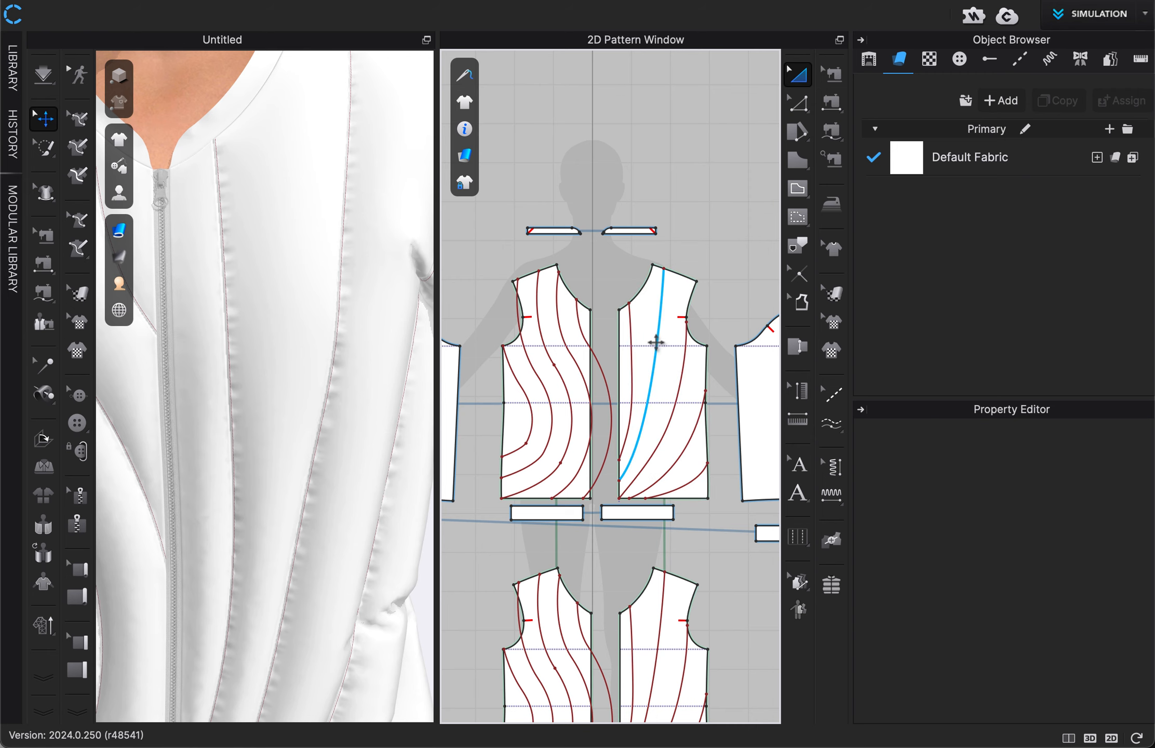
click(654, 361)
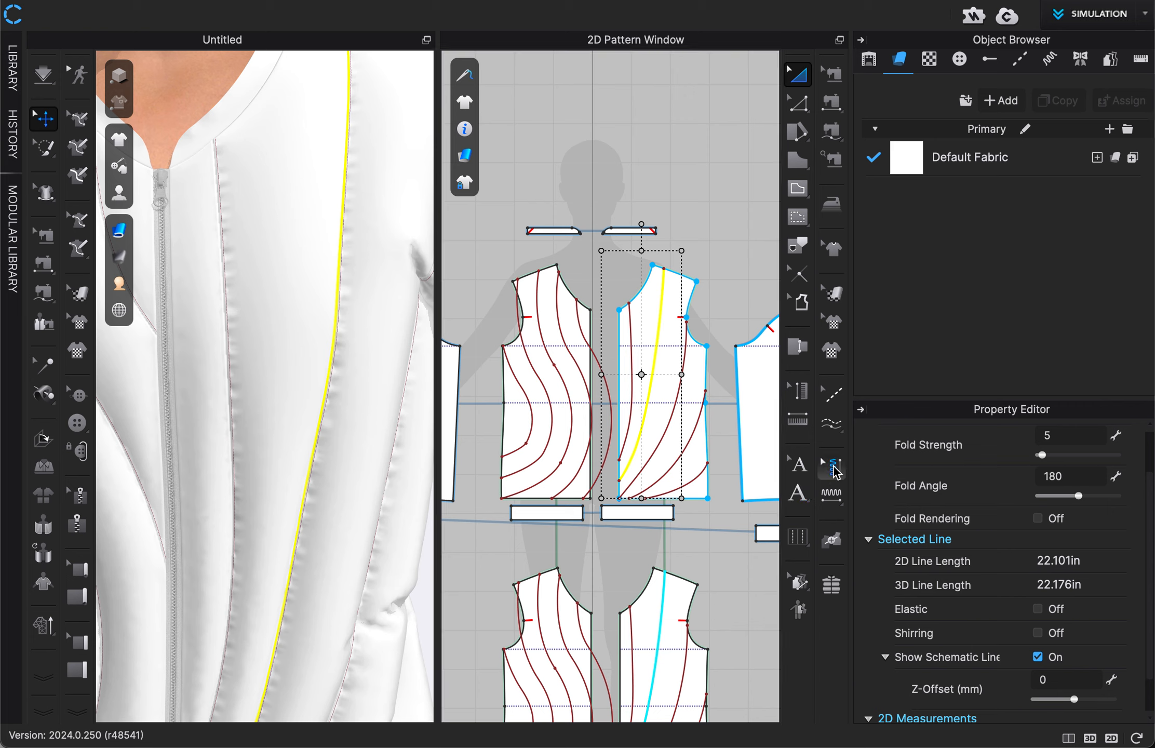
click(833, 467)
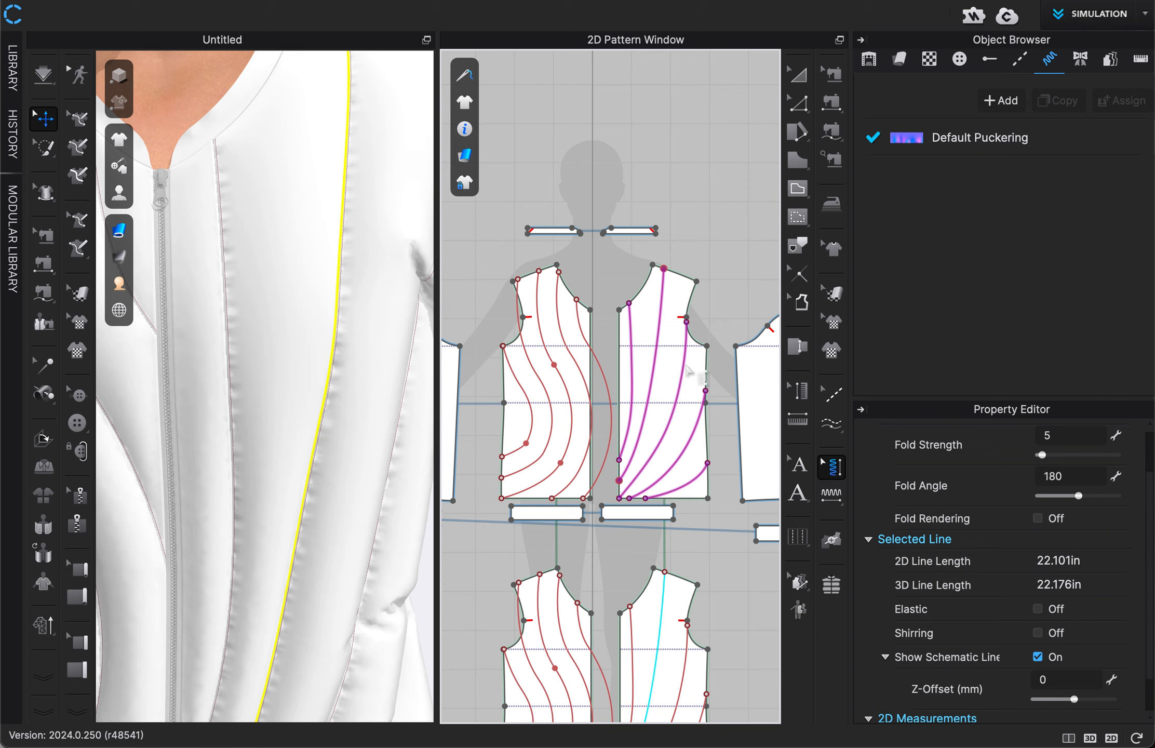
click(684, 370)
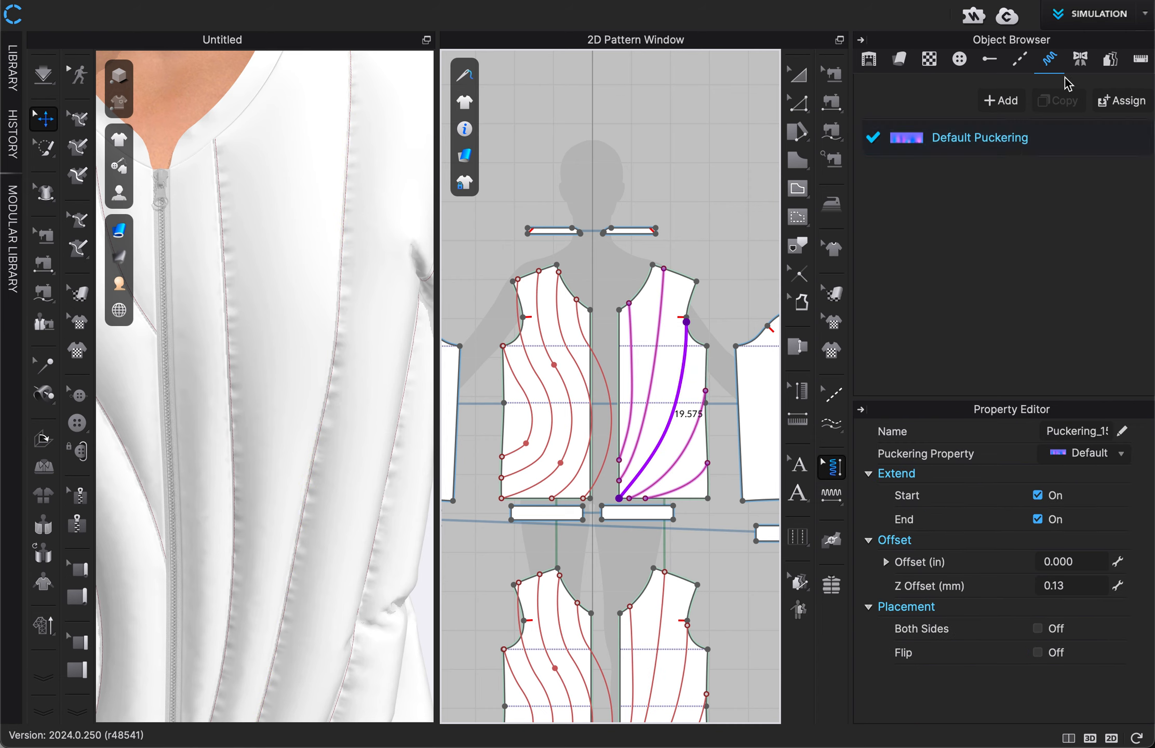
click(1019, 59)
click(1044, 60)
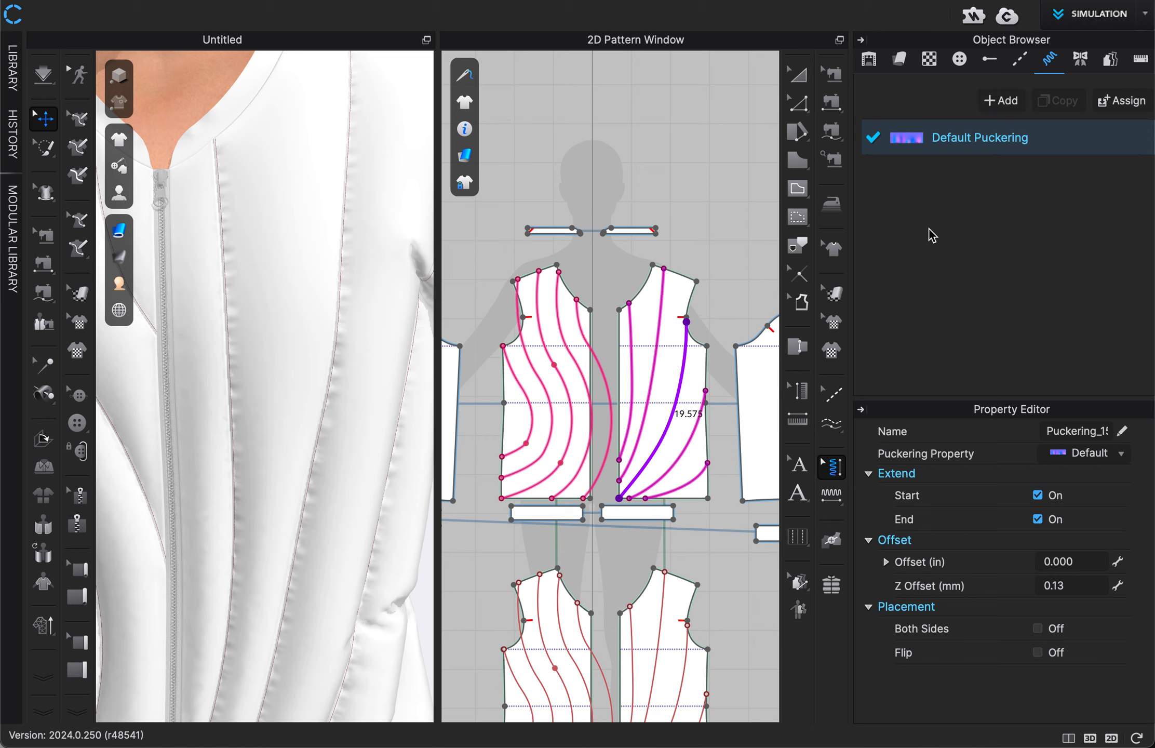
click(720, 194)
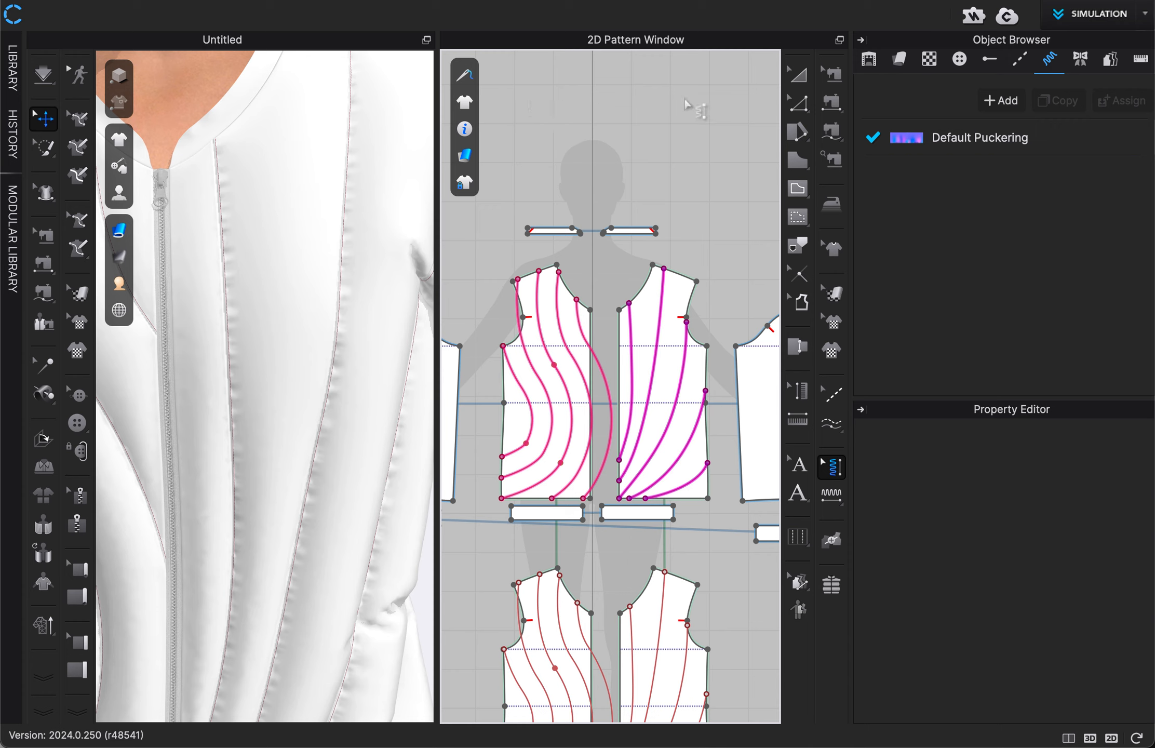
Step: Start an interactive render of the jacket front and collapse the Object Browser and Property Editor to enlarge the 3D and render views
click(653, 0)
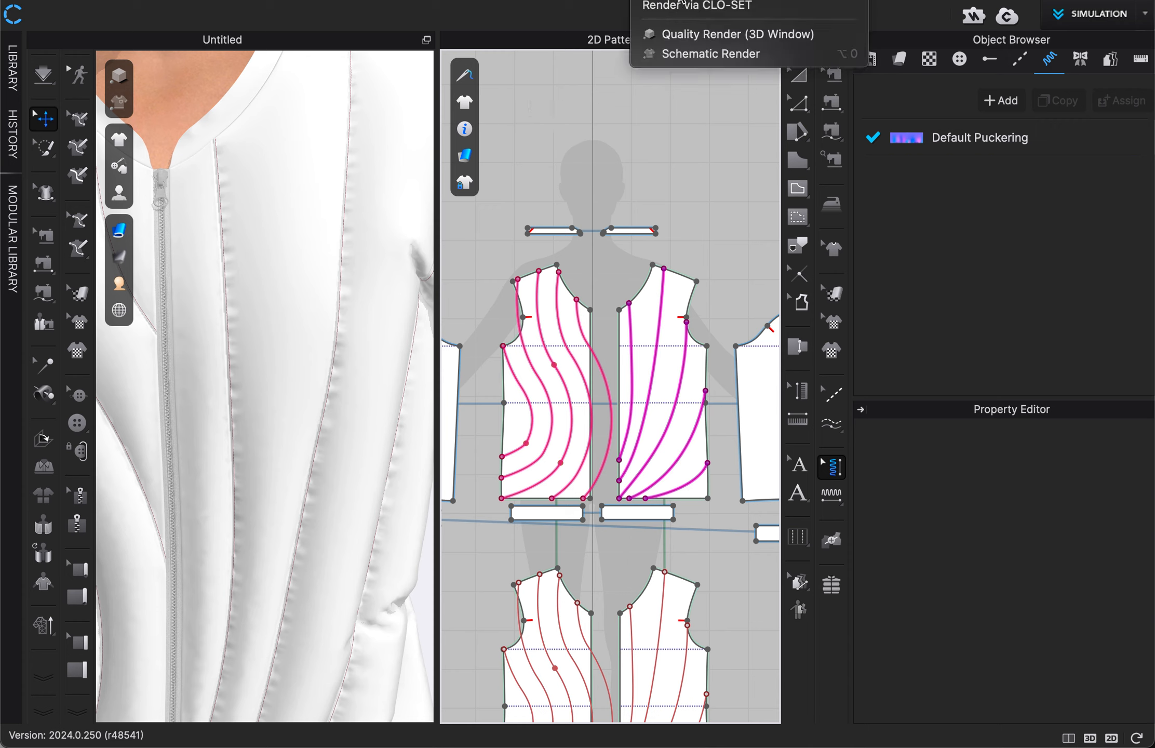
click(689, 0)
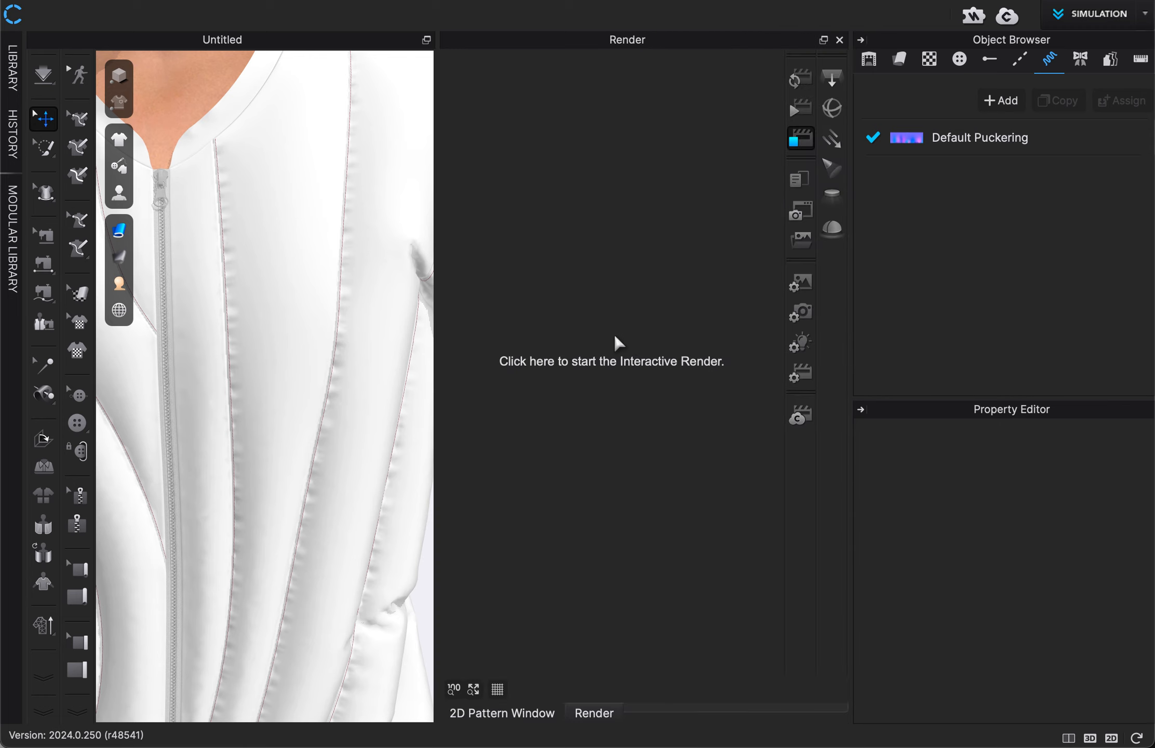
click(615, 337)
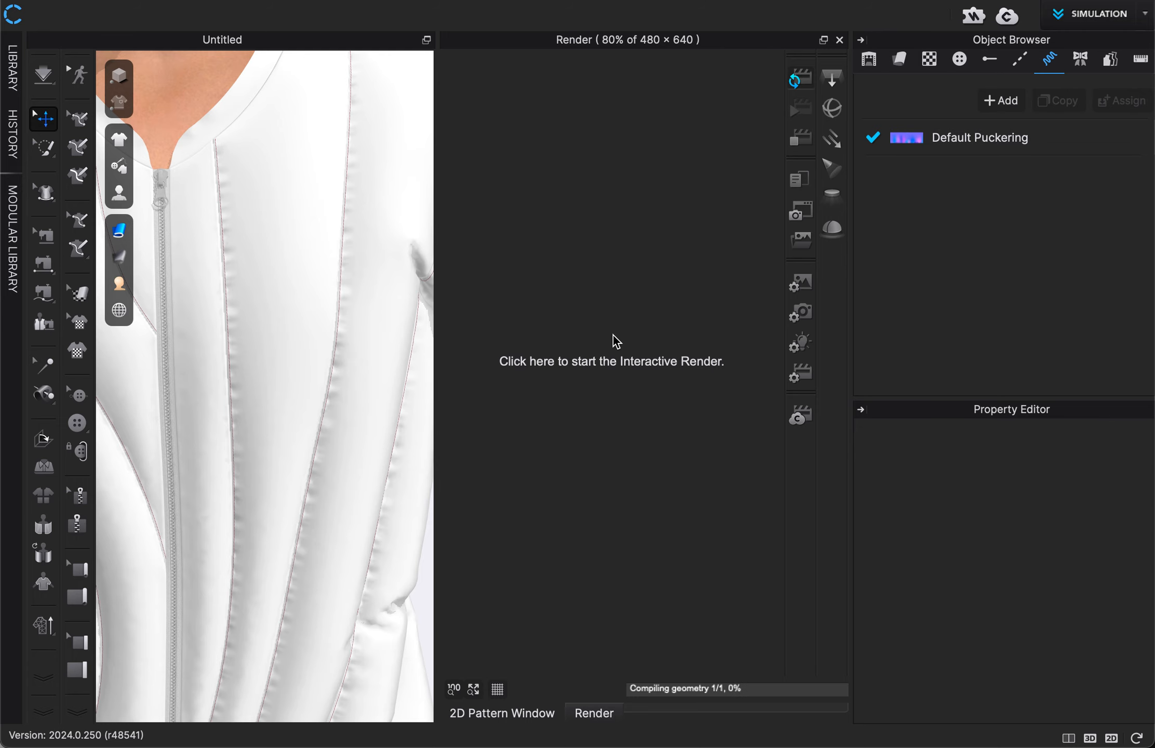
click(861, 40)
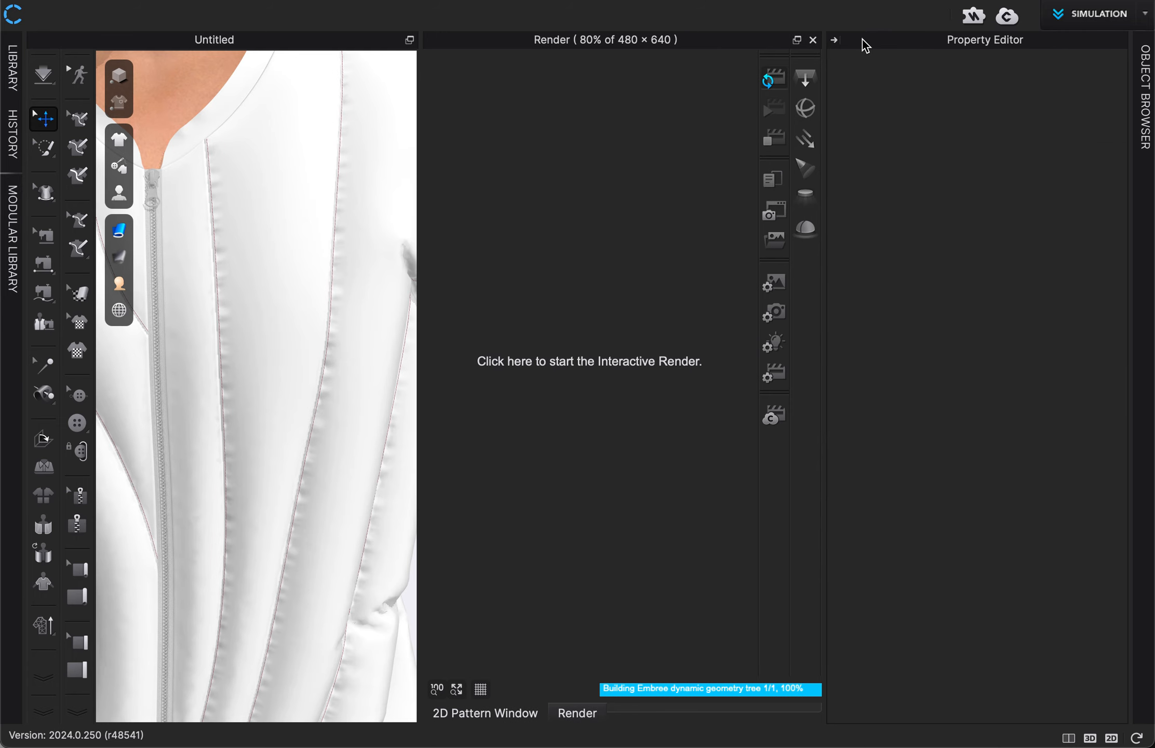
click(835, 39)
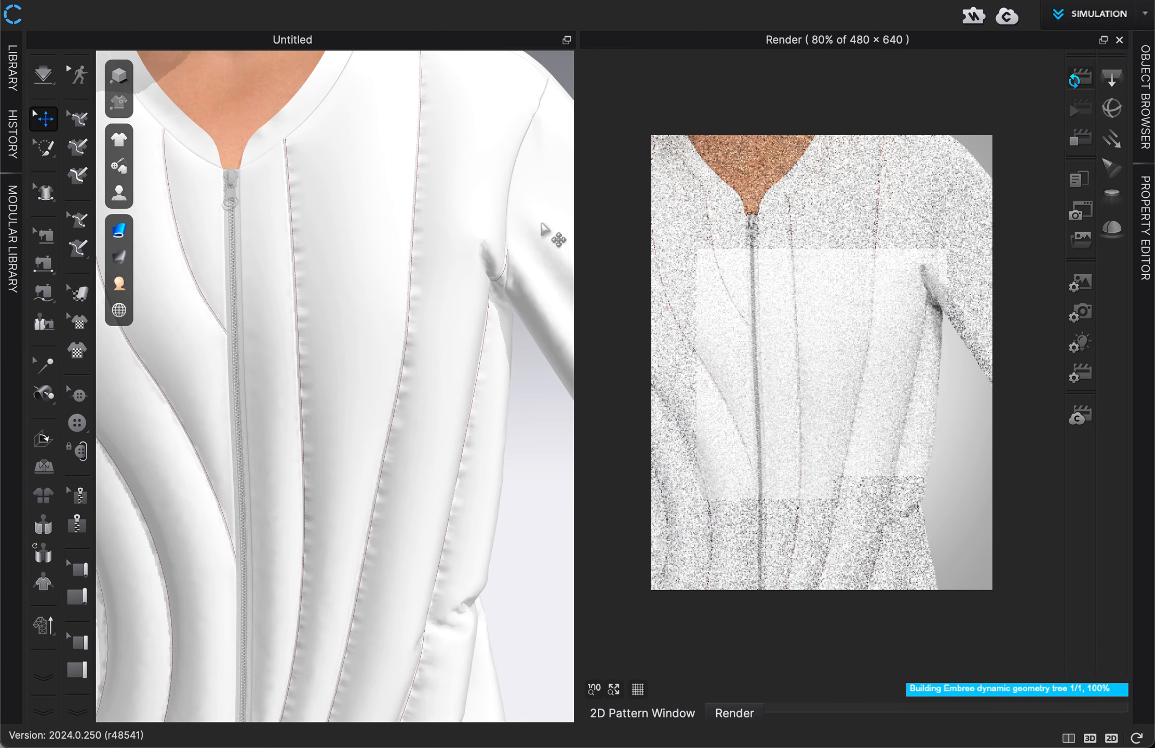
right_drag(369, 335, 382, 335)
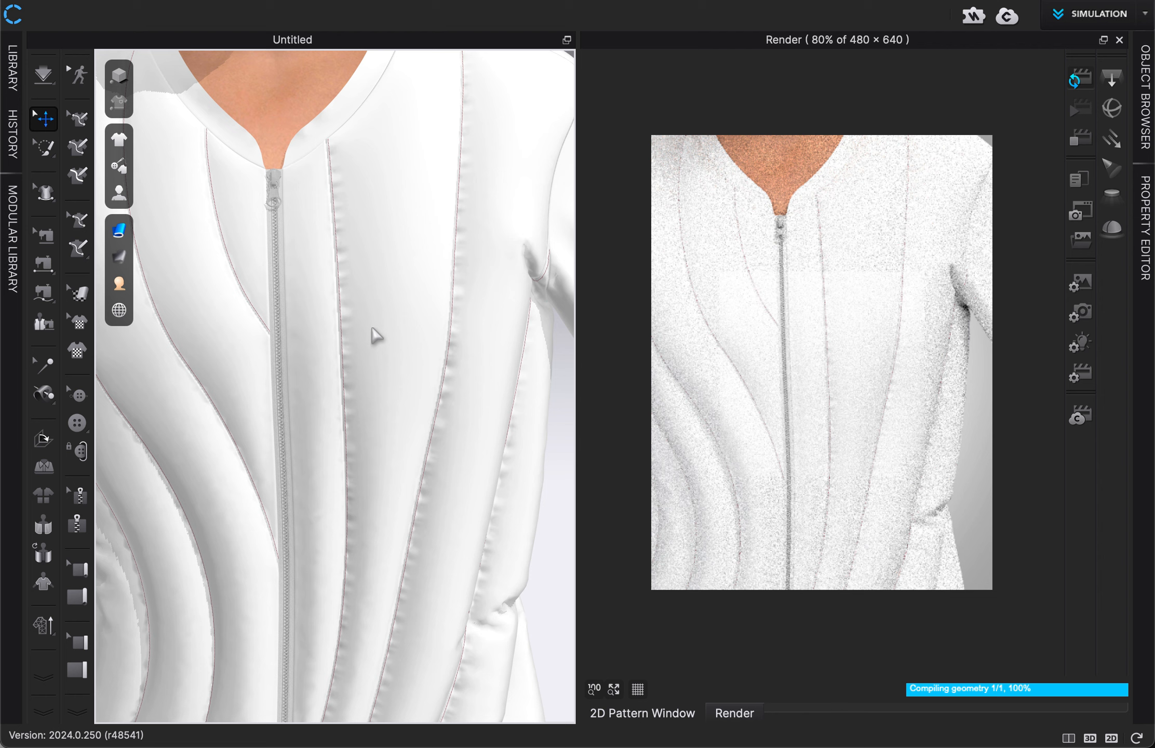
right_drag(376, 336, 413, 334)
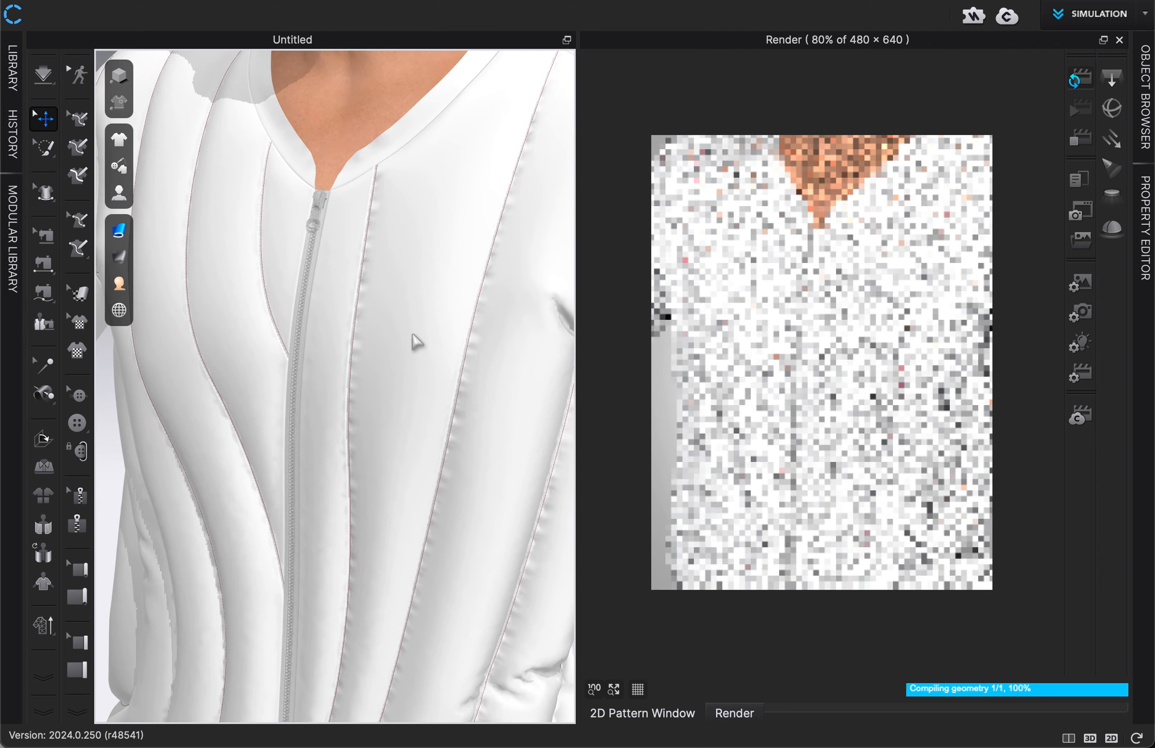